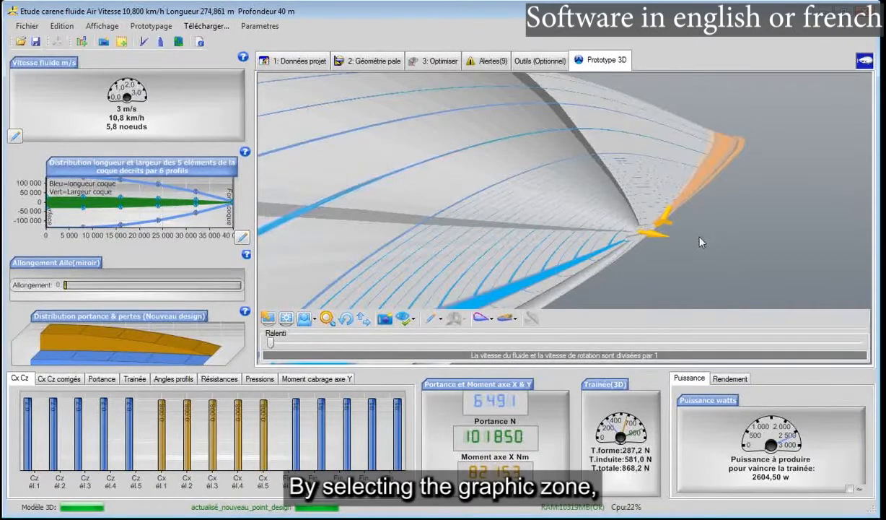
- Zoom the 3D prototype out and in to examine the whole half-hull
scroll(677, 242, "down", 5)
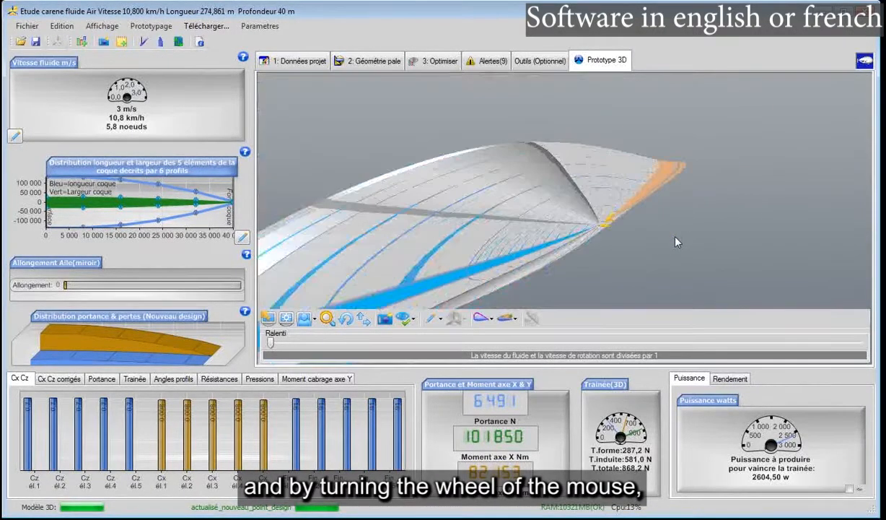
scroll(676, 243, "up", 1)
scroll(677, 243, "down", 1)
scroll(676, 238, "down", 1)
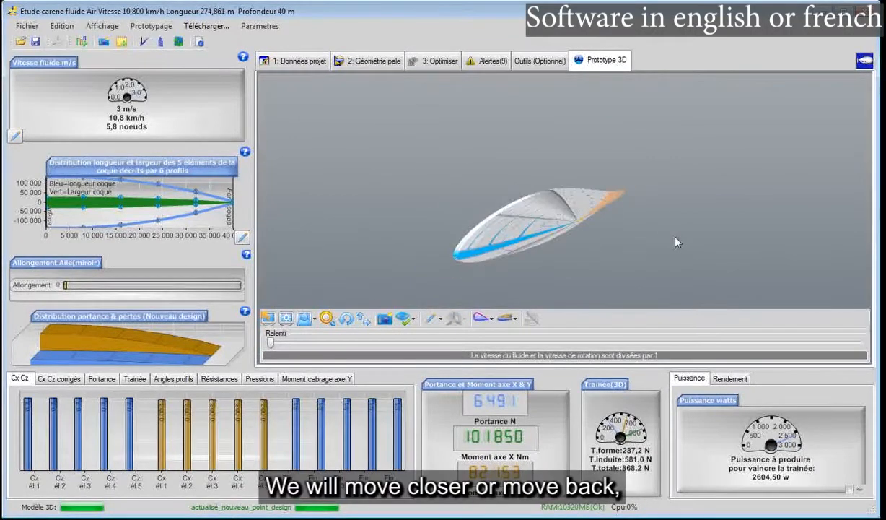
scroll(507, 270, "down", 1)
scroll(511, 263, "up", 1)
scroll(512, 266, "up", 3)
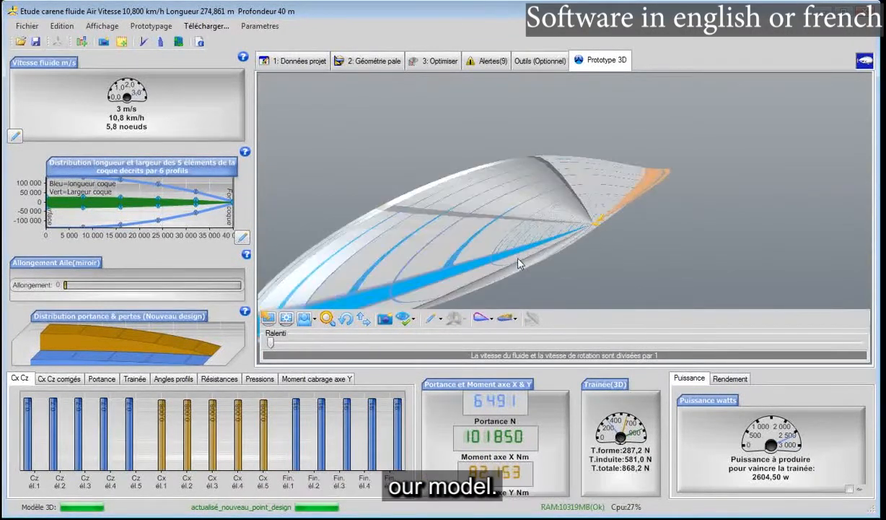
scroll(518, 263, "down", 2)
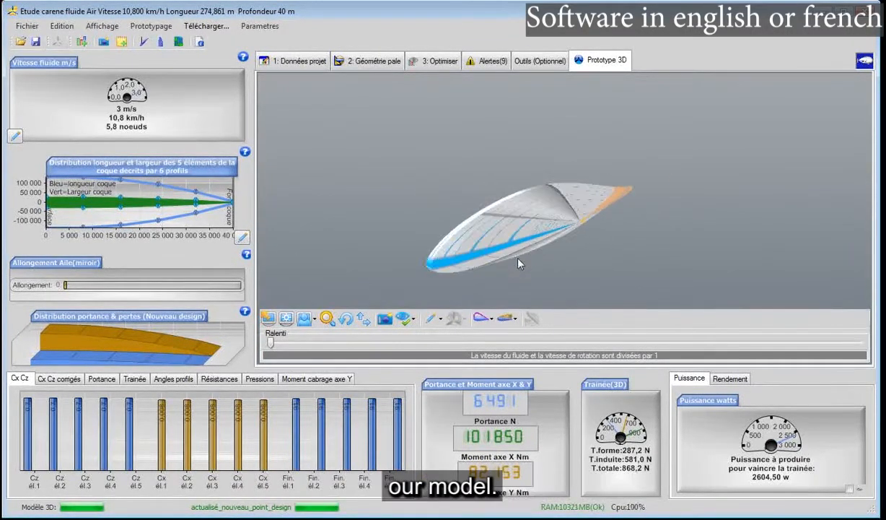
- Rotate the 3D prototype horizontally and freely to examine the half-hull shape from several sides
left_click(346, 318)
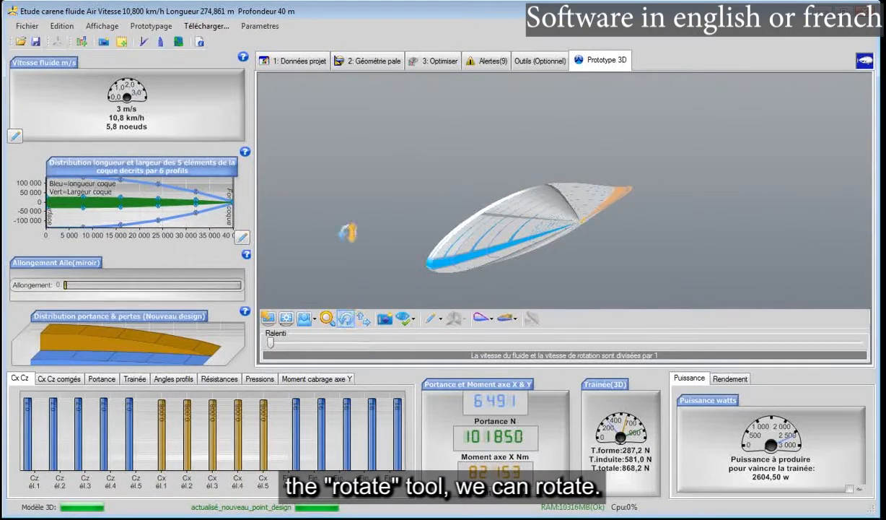
left_click_drag(347, 231, 371, 232)
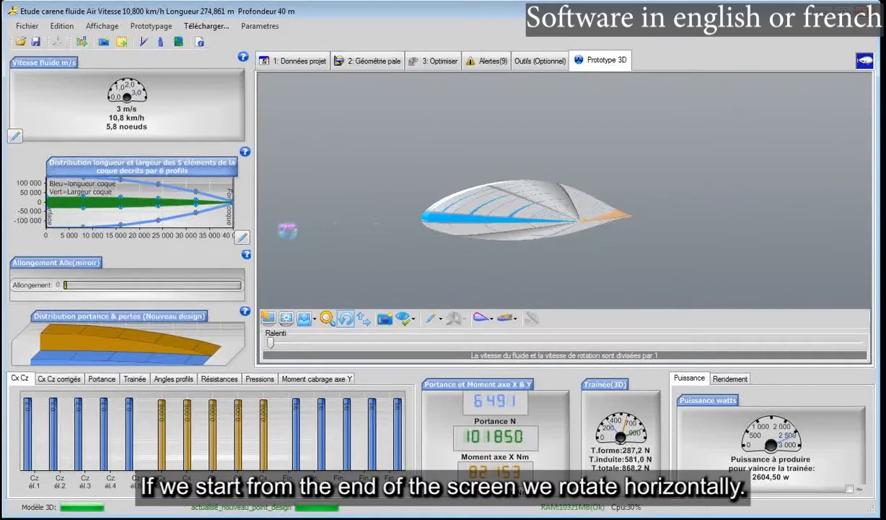
left_click_drag(268, 229, 648, 301)
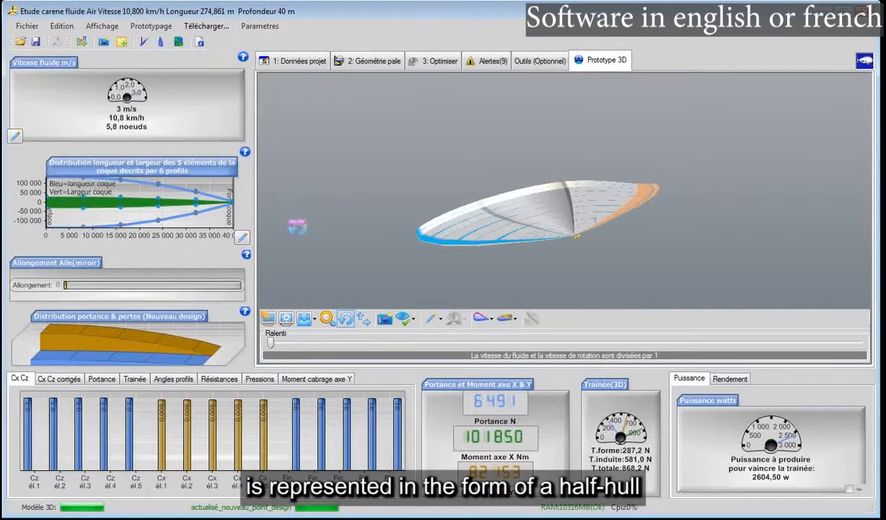
left_click_drag(296, 211, 357, 218)
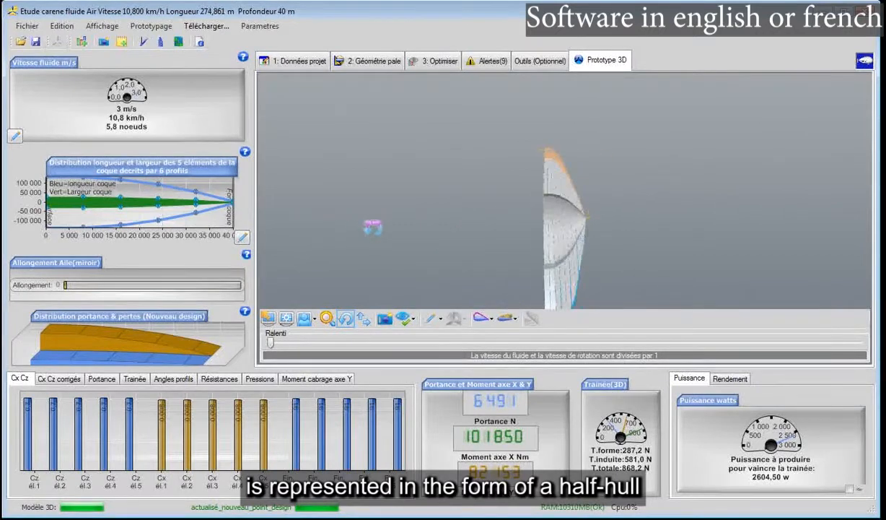
left_click_drag(457, 251, 443, 217)
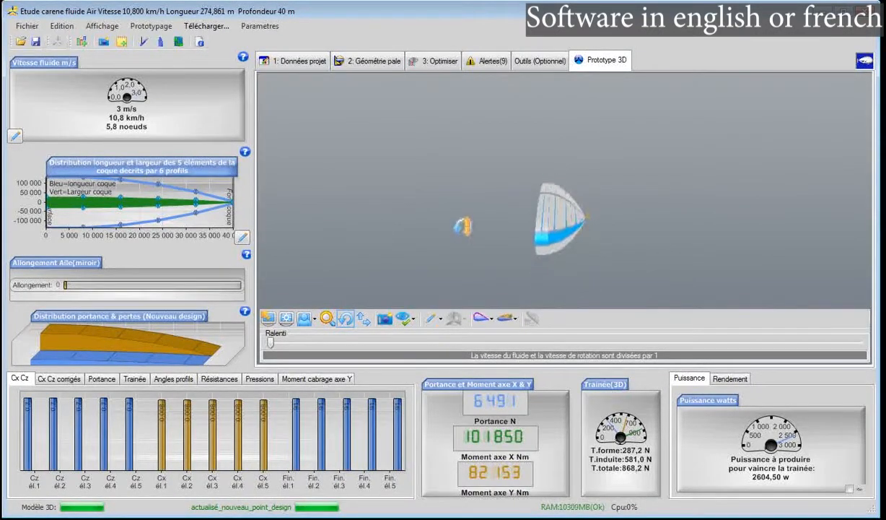
left_click_drag(291, 227, 299, 226)
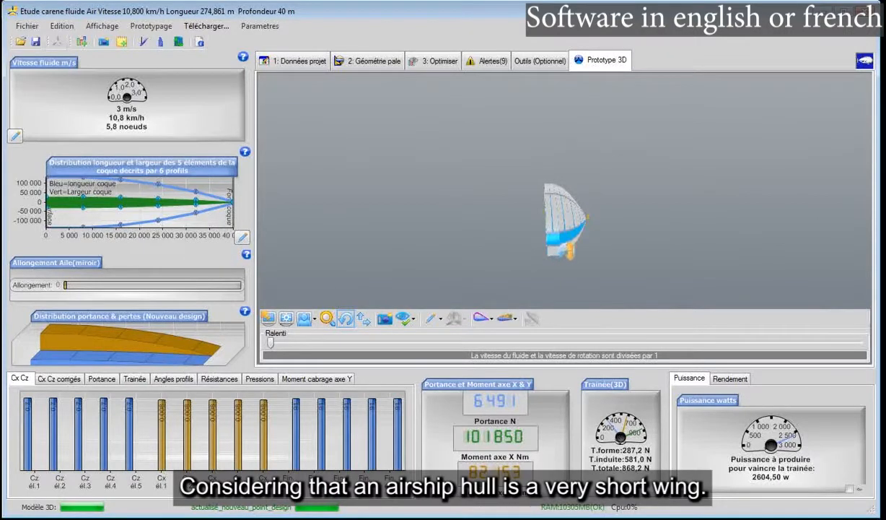
- Inspect hull elements 1, 5 and 4 on the 3D prototype and compare them with the length and width distribution diagram
left_click(588, 216)
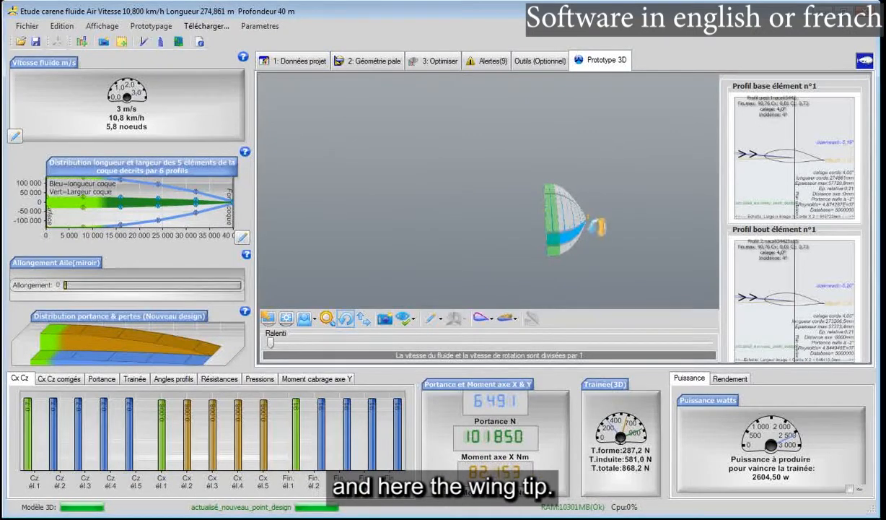
left_click(596, 222)
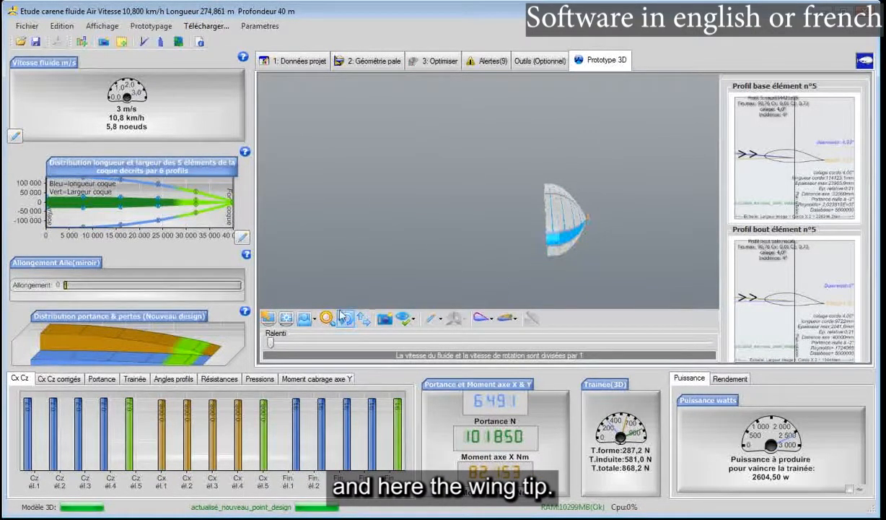
left_click(586, 225)
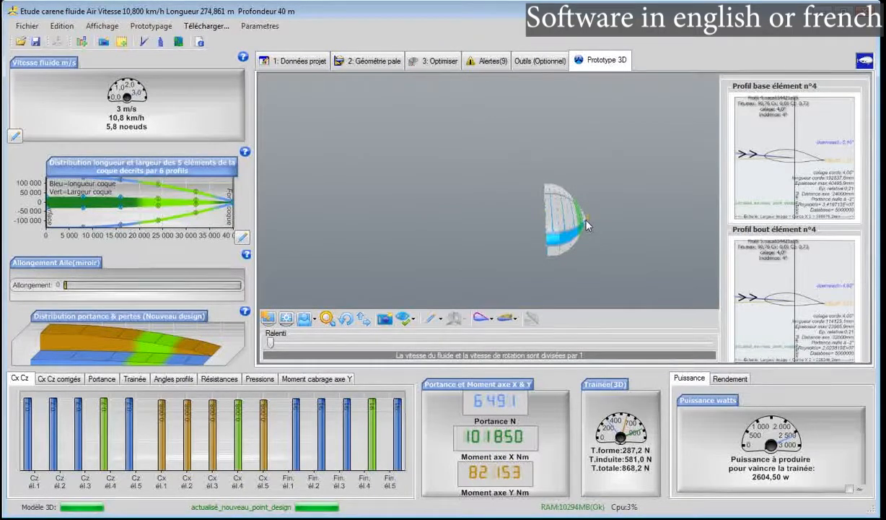
mouse_move(209, 202)
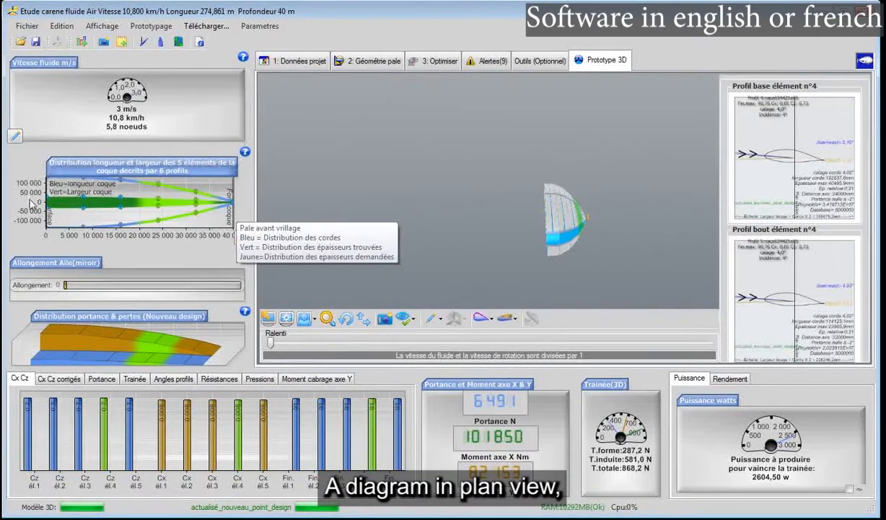
left_click(548, 226)
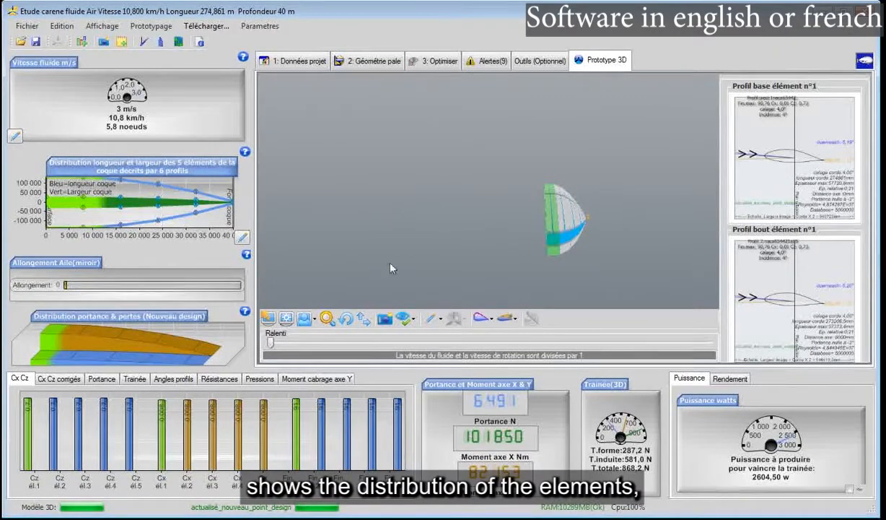
- Rotate the half-hull to a narrow edge-on view and highlight its elements one after another to examine how the hull is divided
left_click(346, 318)
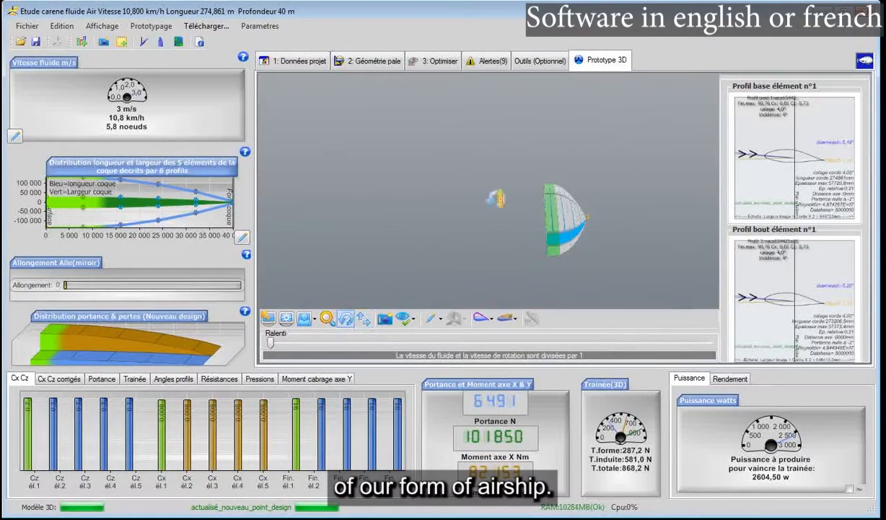
left_click_drag(495, 198, 508, 259)
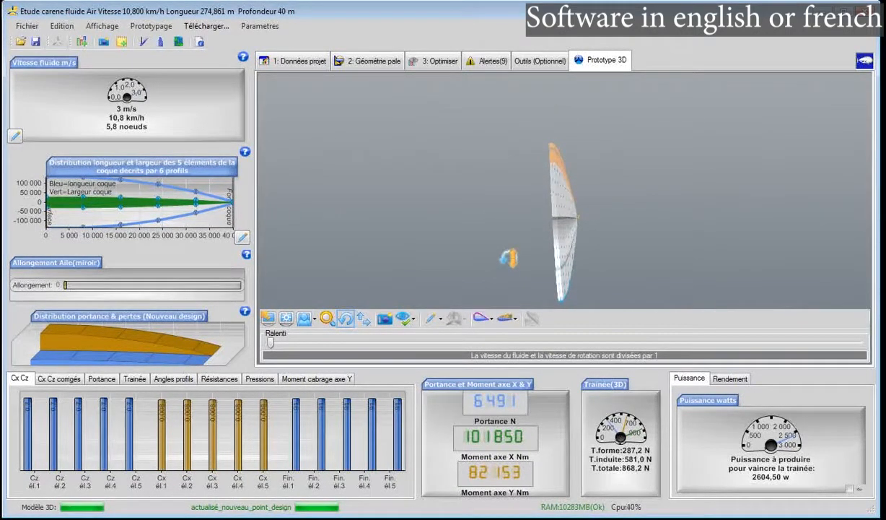
left_click(325, 319)
left_click(559, 230)
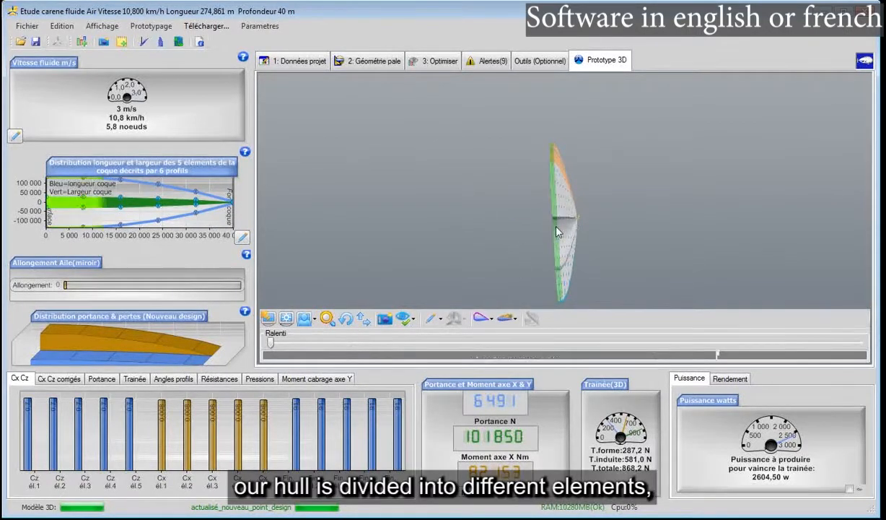
left_click(564, 220)
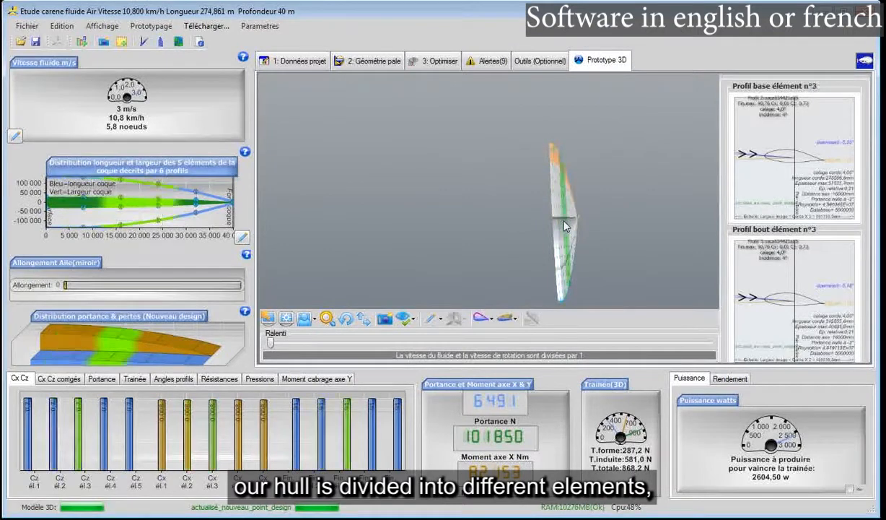
left_click(568, 220)
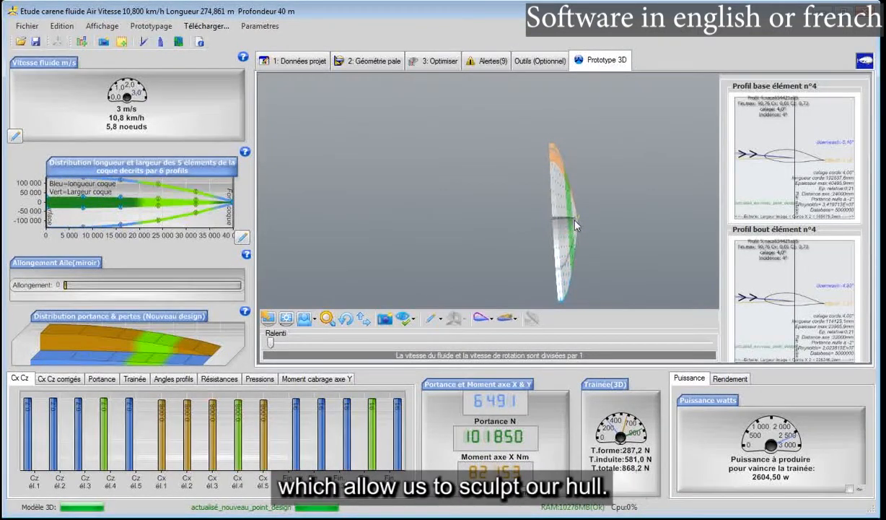
left_click(575, 221)
left_click(566, 220)
left_click(560, 219)
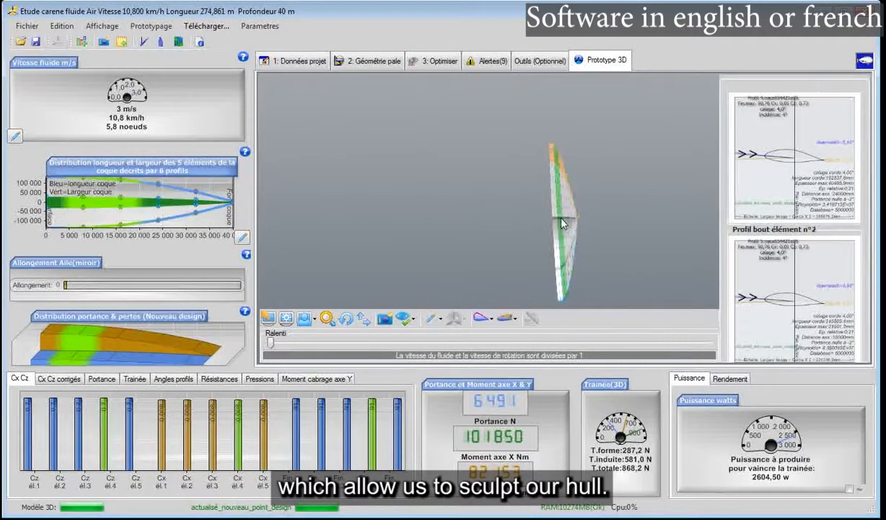
left_click(558, 219)
left_click(555, 221)
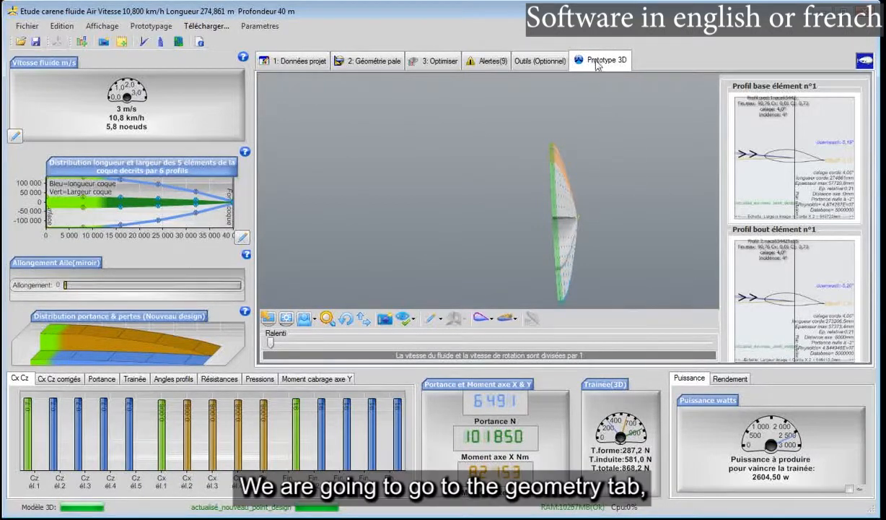
- Open the hull dimensions in the blade geometry settings and review the hull depth, base length and bottom length values
left_click(381, 63)
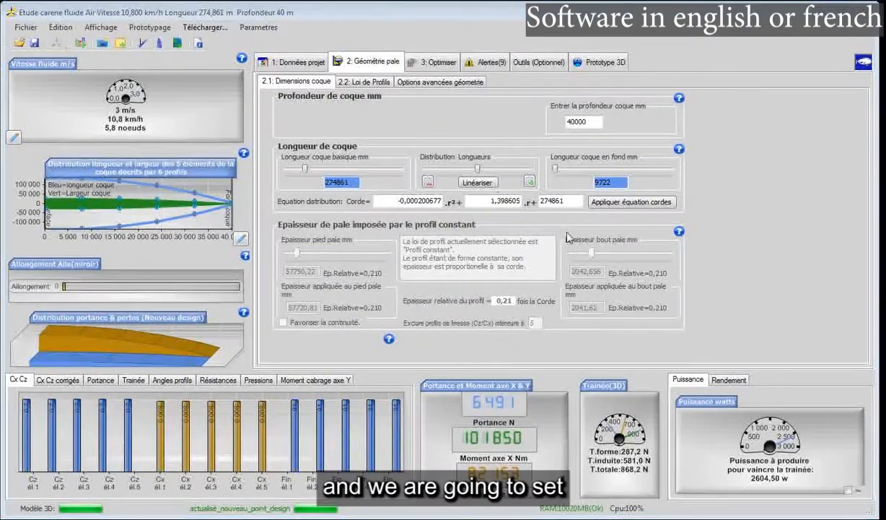
double_click(580, 121)
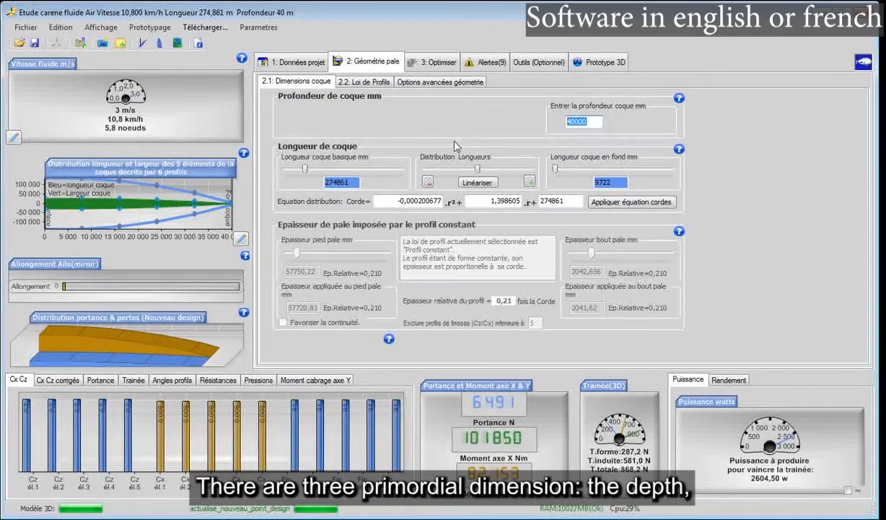
left_click(584, 121)
left_click(337, 182)
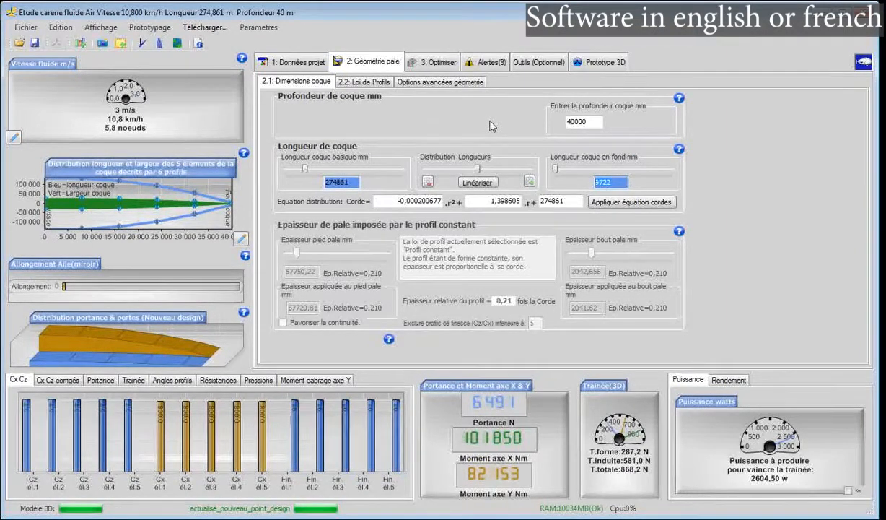
left_click(568, 122)
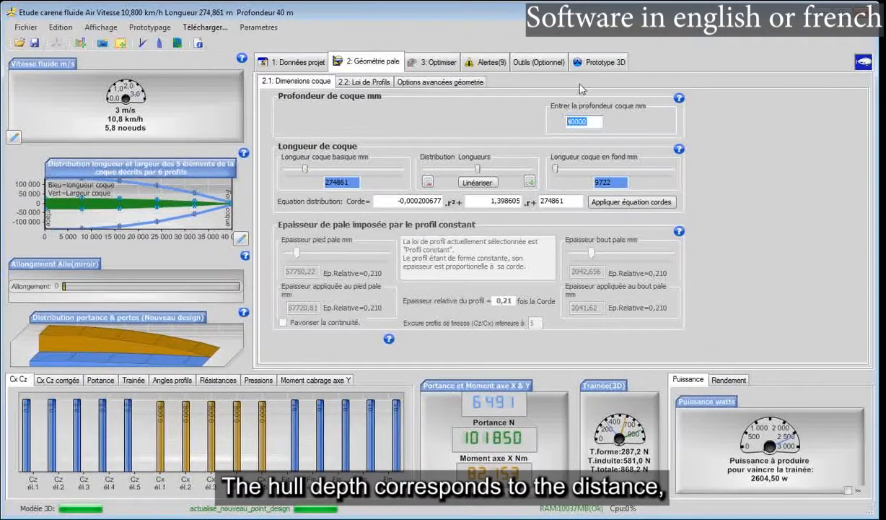
- Return to the 3D prototype and rotate it to examine the hull depth between the central element and the hull's end
left_click(594, 65)
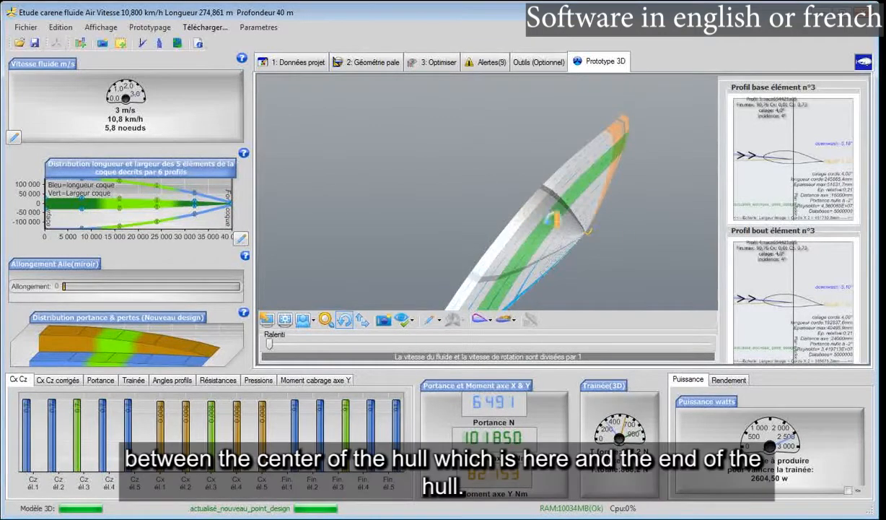
scroll(596, 244, "up", 2)
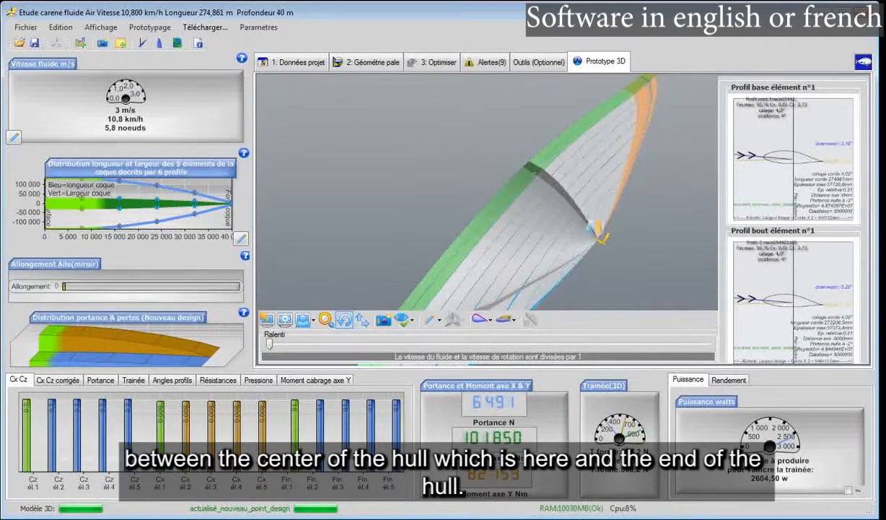
left_click_drag(610, 251, 590, 194)
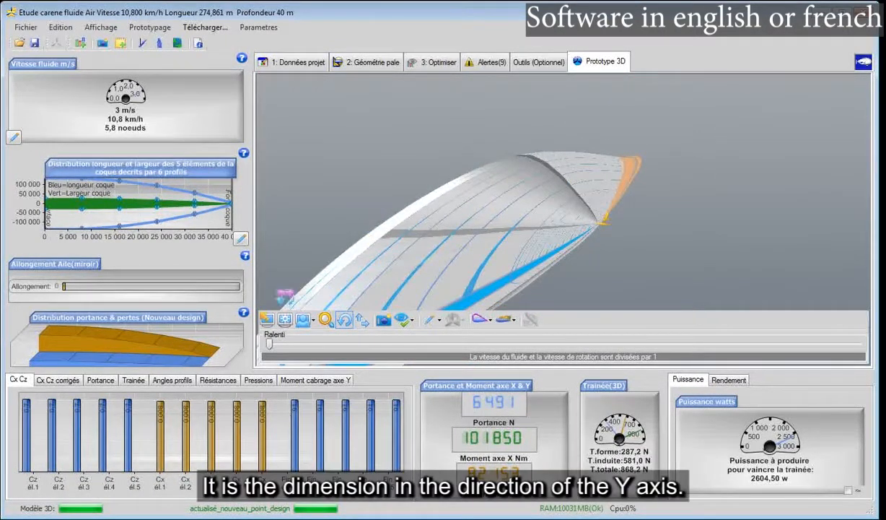
left_click_drag(282, 292, 629, 304)
left_click_drag(327, 241, 670, 278)
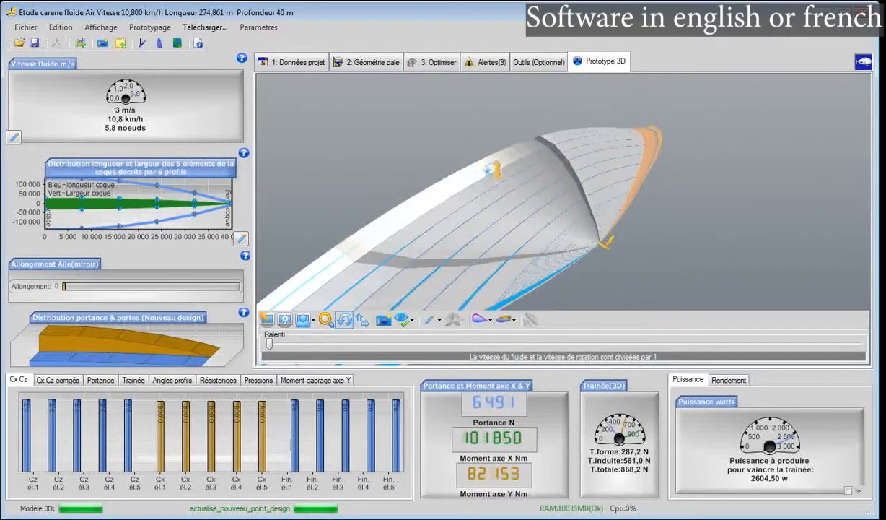
- Set the hull depth to 400000 mm in the hull dimensions
left_click(366, 64)
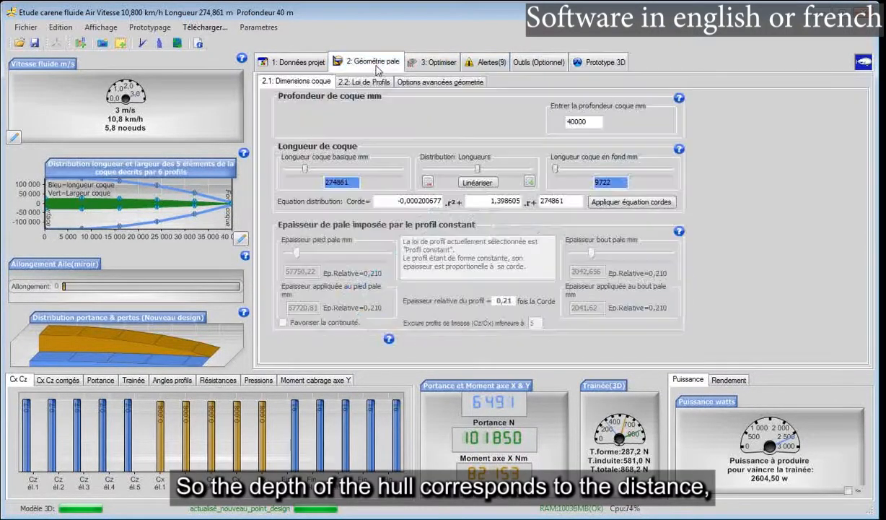
left_click_drag(596, 121, 543, 121)
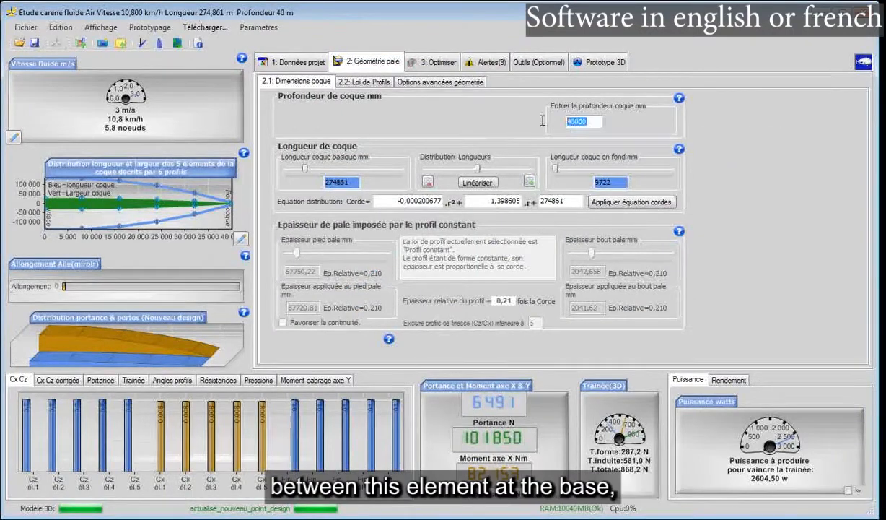
left_click(578, 63)
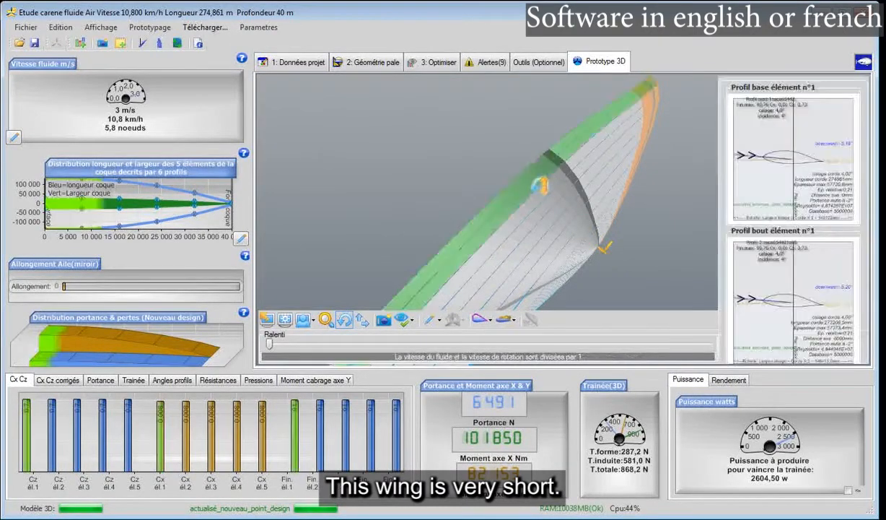
left_click(382, 63)
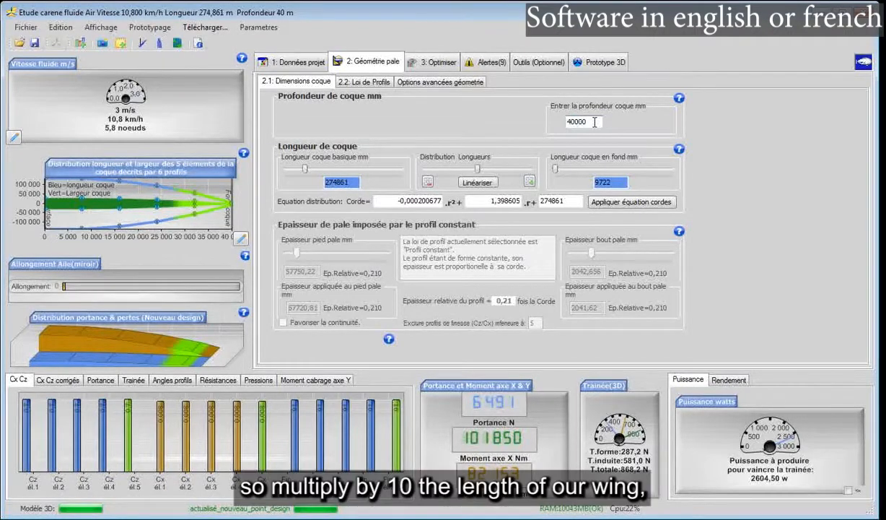
key("Return")
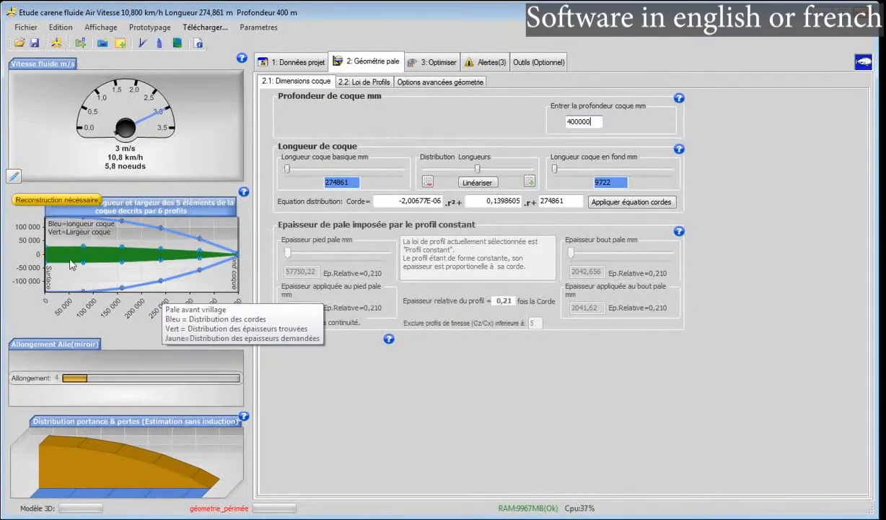
- Rebuild the 3D prototype with the new hull depth and rotate the half-hull to examine its shape from several angles
left_click(57, 44)
left_click(57, 44)
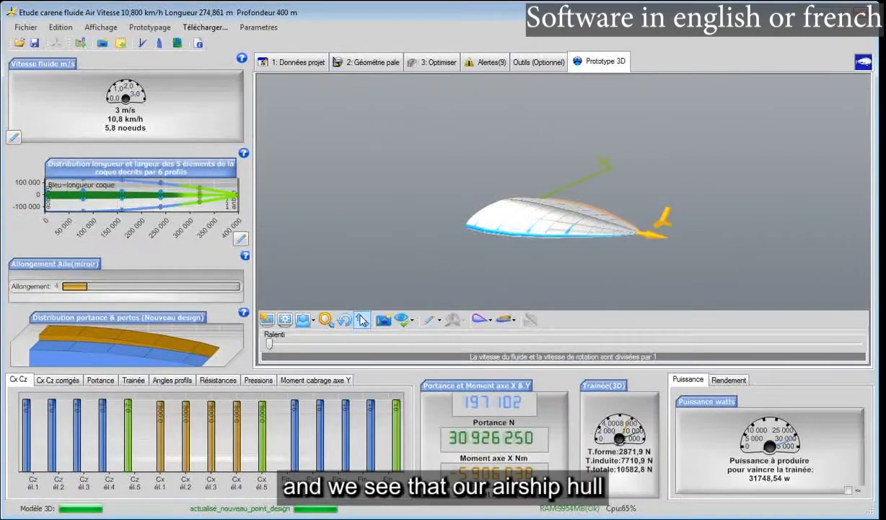
left_click(343, 319)
left_click_drag(419, 176, 422, 227)
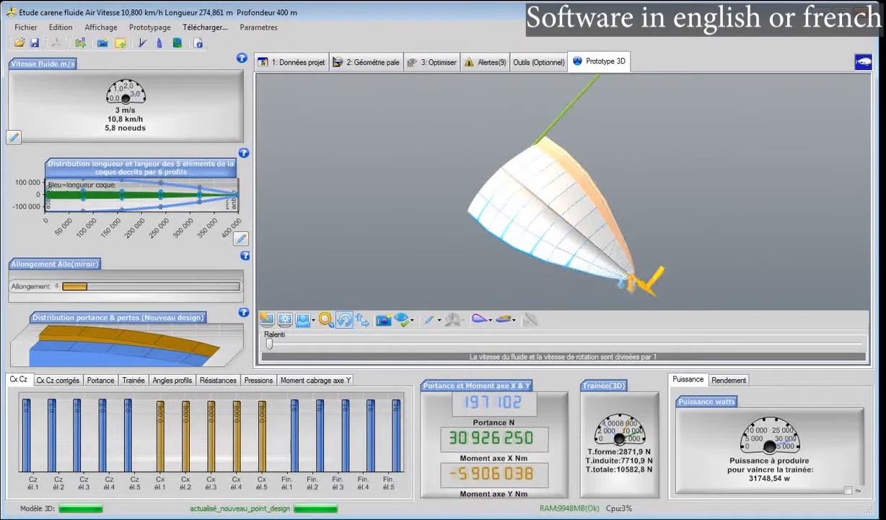
left_click_drag(565, 146, 617, 118)
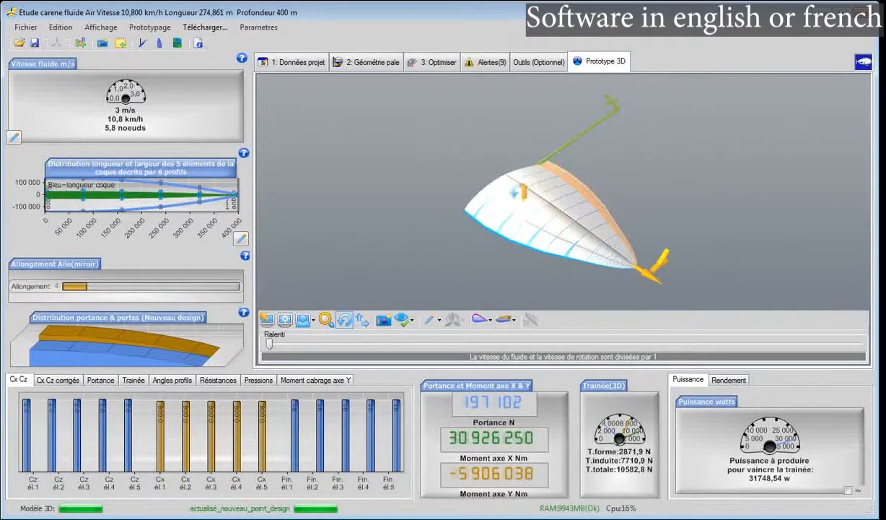
left_click_drag(557, 151, 628, 139)
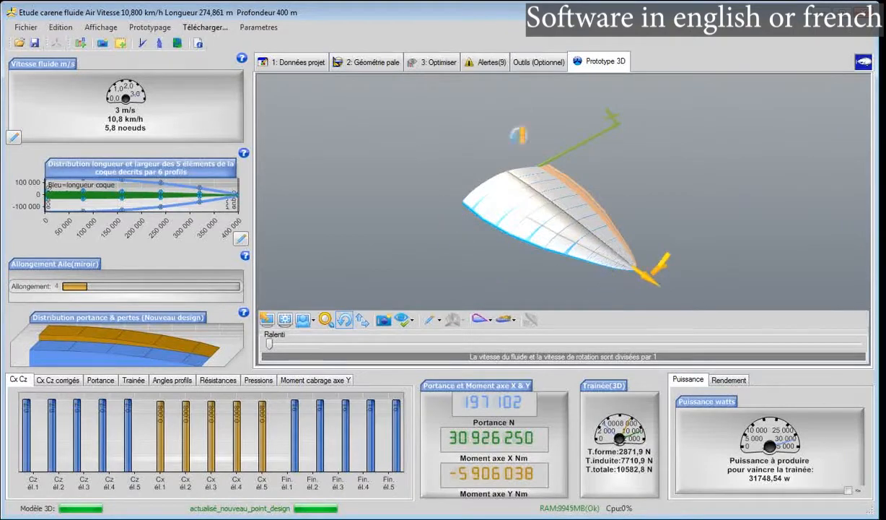
- Review the hull depth setting and rotate the 3D prototype to examine the hull's length at its central element
left_click(371, 63)
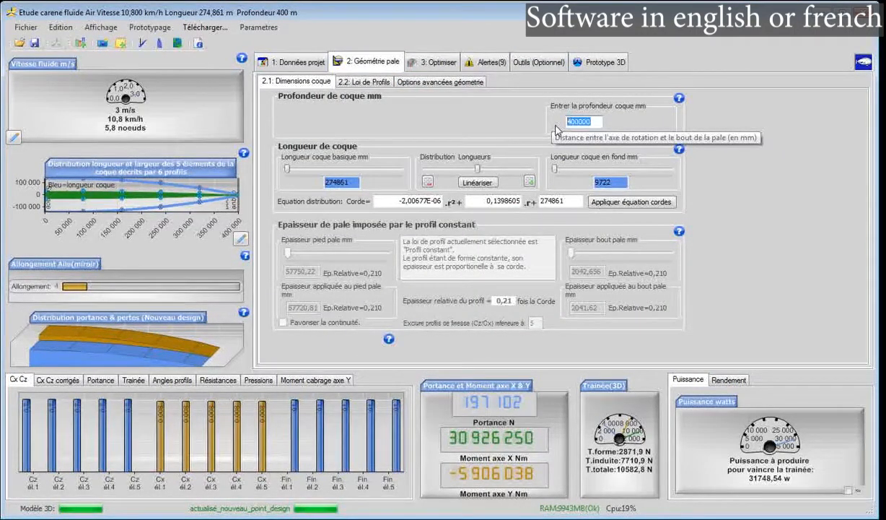
left_click(597, 65)
left_click_drag(595, 144, 454, 239)
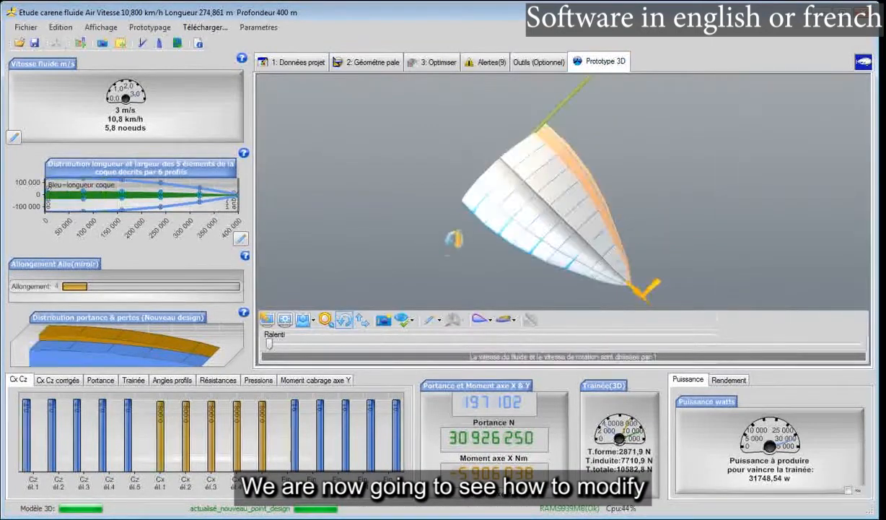
left_click(476, 189)
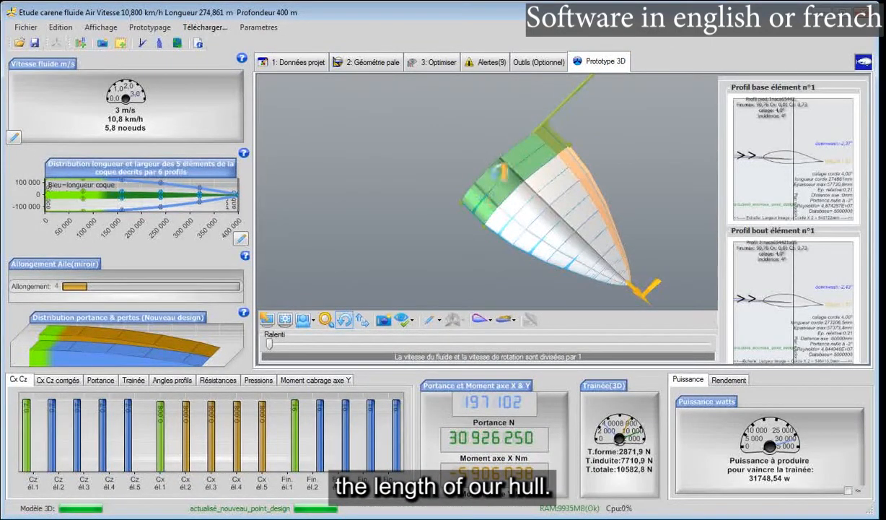
left_click_drag(447, 227, 477, 255)
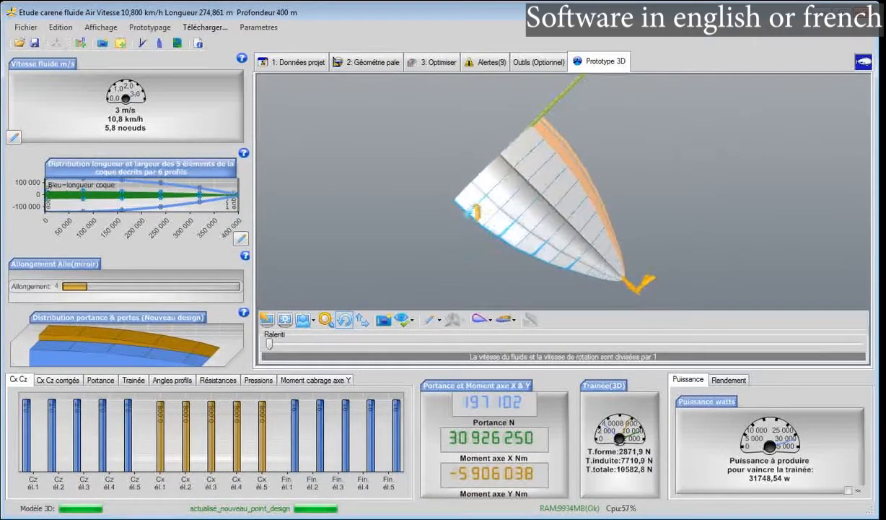
left_click_drag(442, 172, 430, 129)
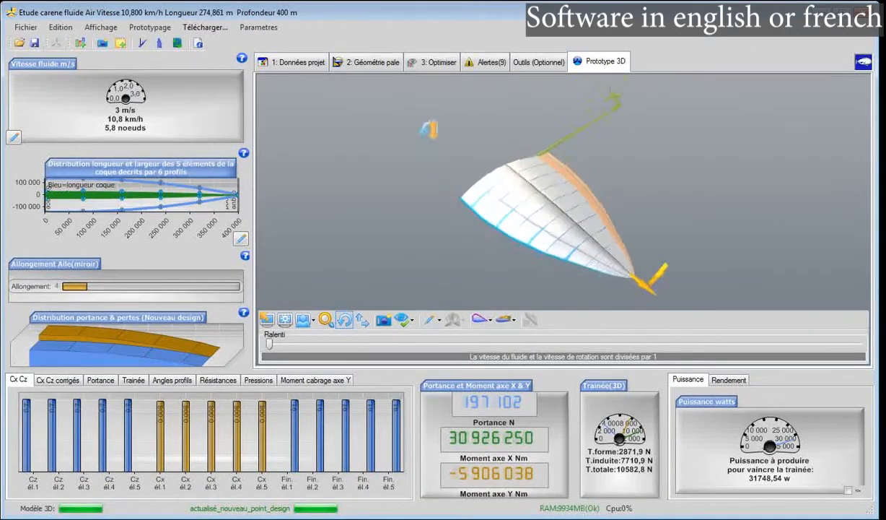
- Highlight the hull elements from element 1 to element 5 to examine how their lengths evolve along the Y axis
left_click(448, 172)
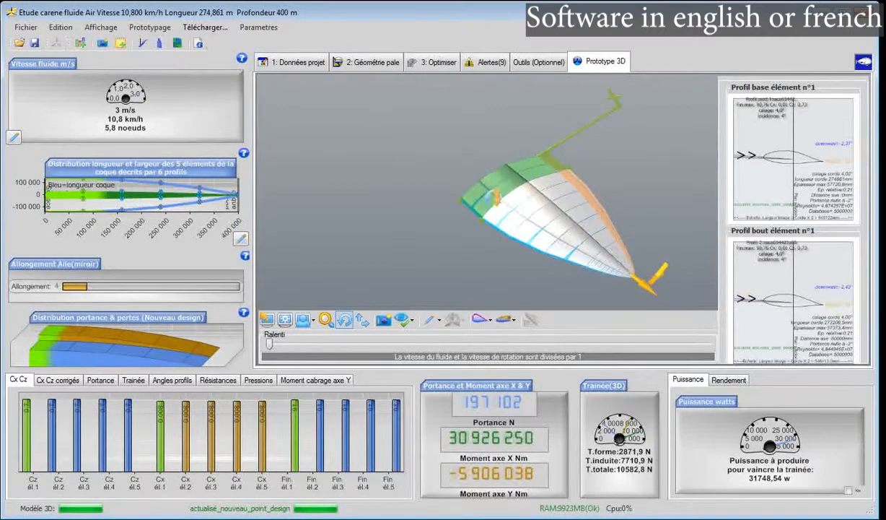
left_click(524, 214)
left_click(550, 228)
left_click(573, 241)
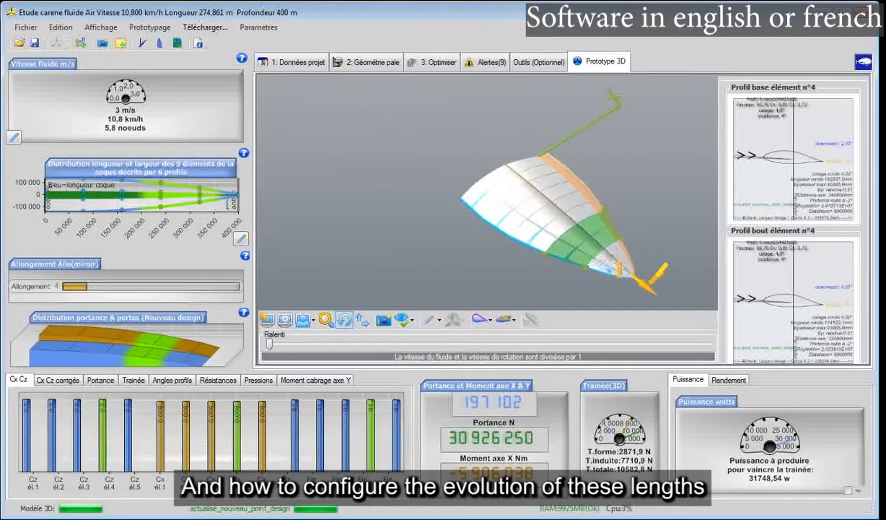
left_click(639, 270)
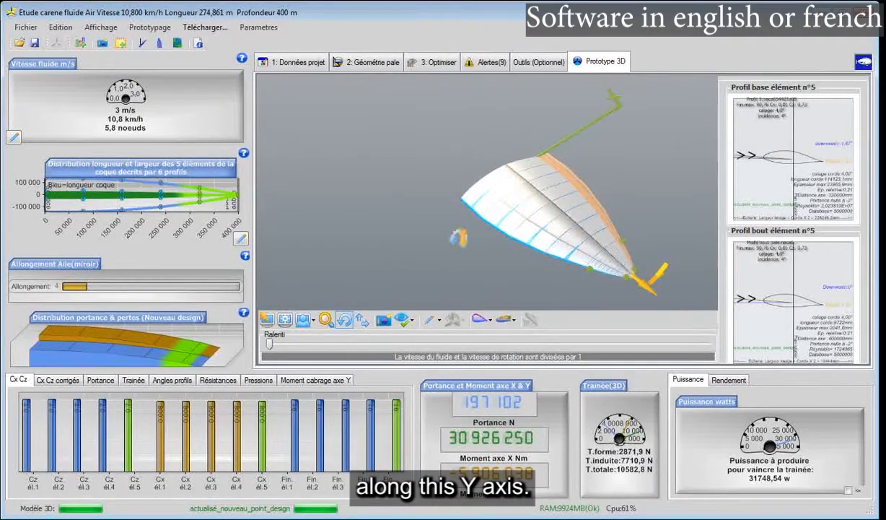
- Review the base hull length setting and examine the central element it governs by rotating the 3D prototype
left_click(366, 65)
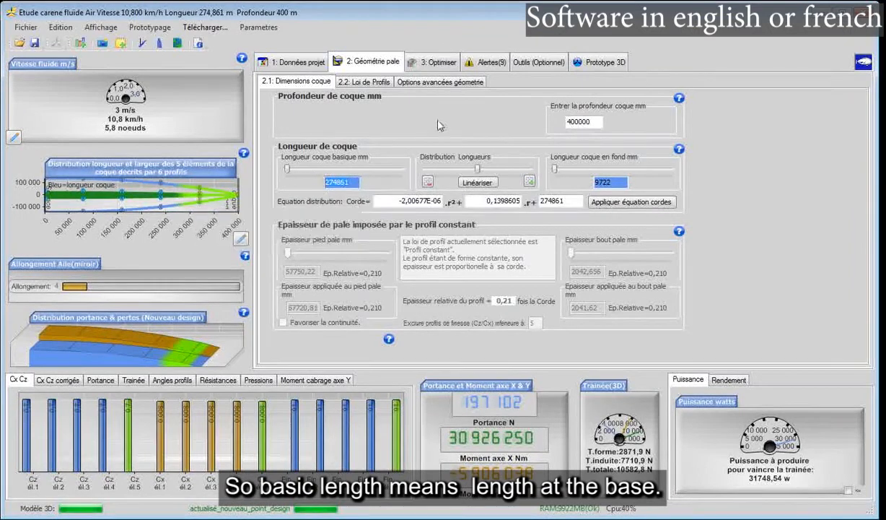
left_click(566, 66)
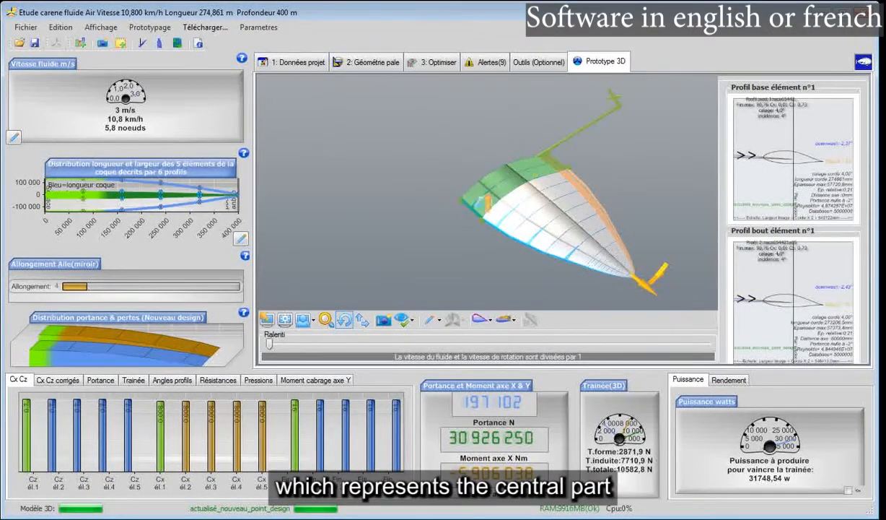
left_click_drag(468, 257, 489, 291)
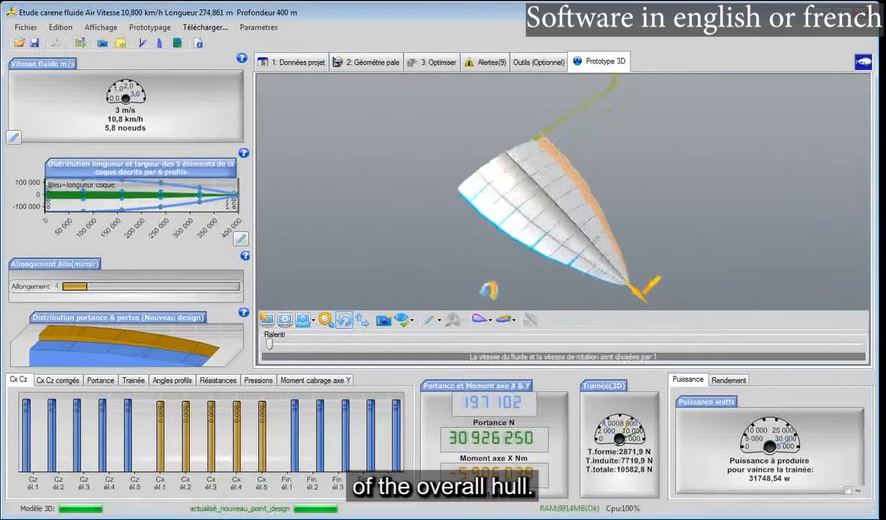
left_click_drag(493, 193, 585, 238)
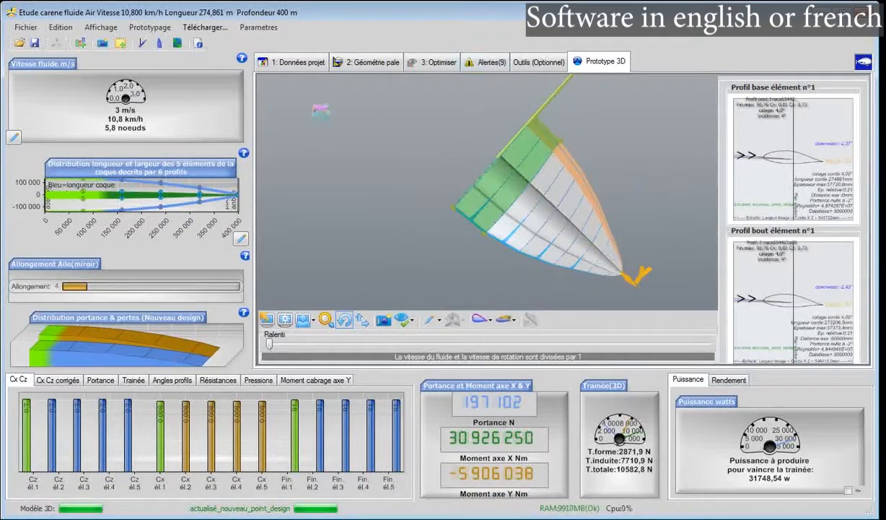
left_click_drag(441, 244, 413, 168)
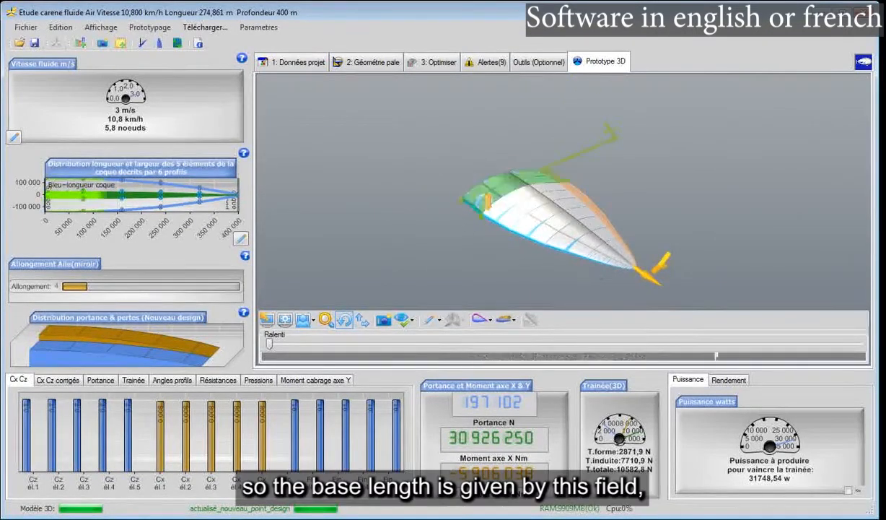
left_click(378, 67)
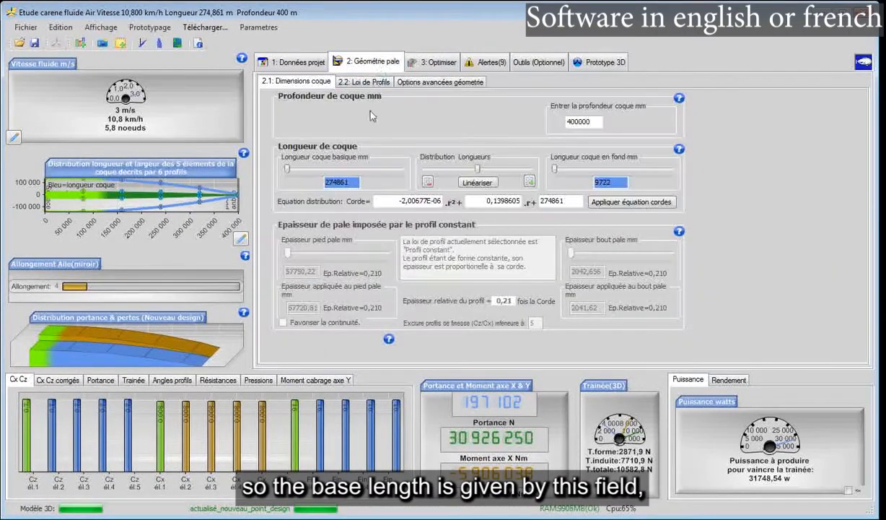
double_click(338, 183)
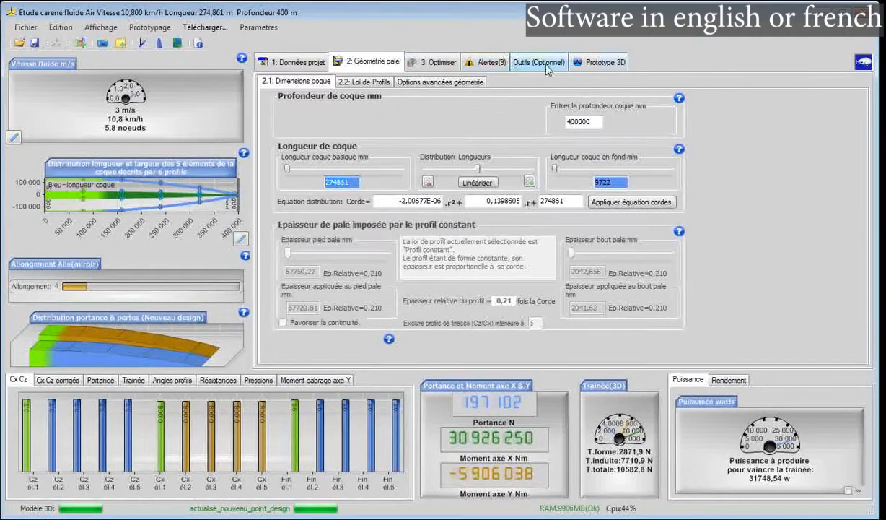
- Compare the bottom hull length setting with end element 5 in the 3D prototype and examine the elements in between
left_click(598, 62)
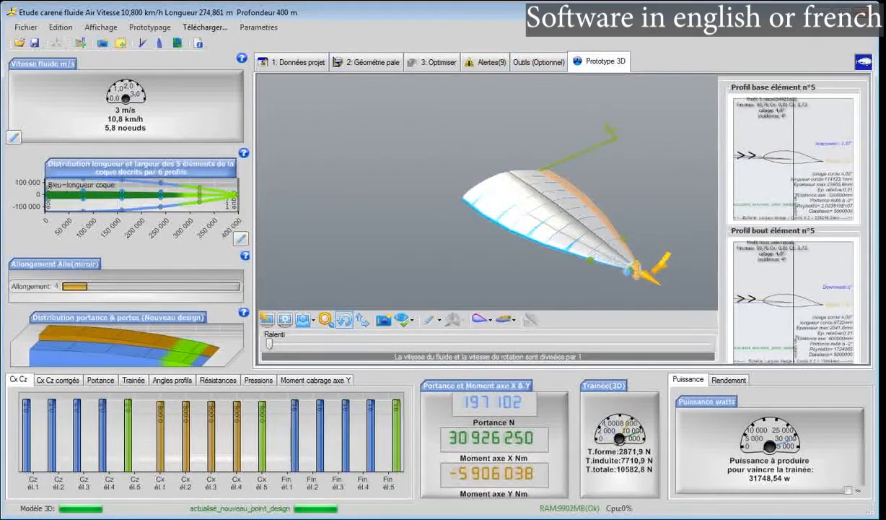
left_click(352, 64)
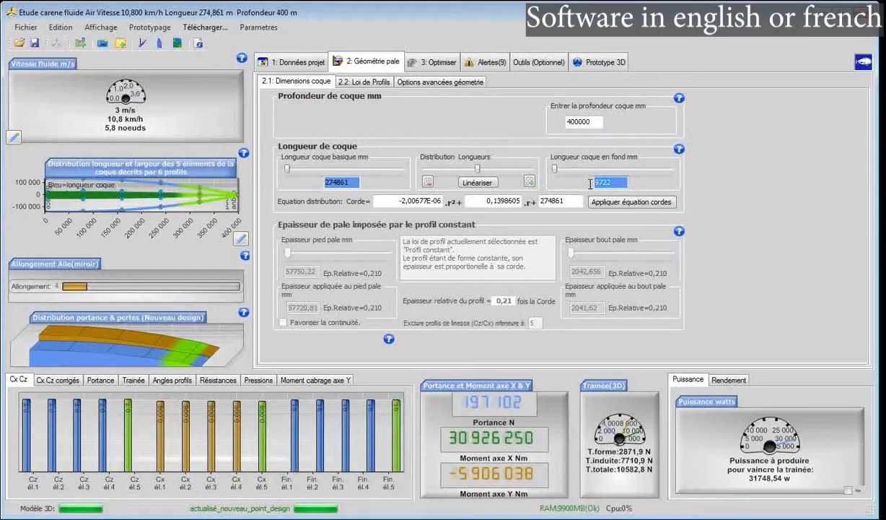
left_click(577, 62)
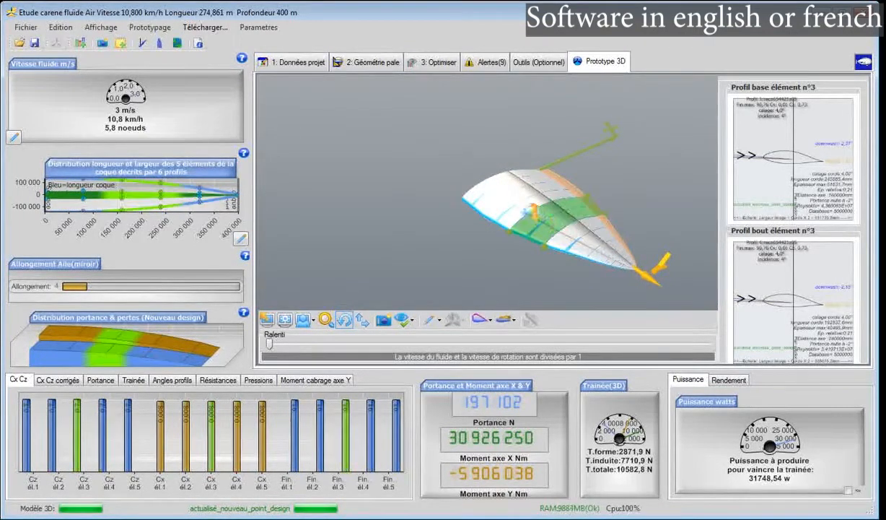
- Apply a linear distribution to the hull lengths and rebuild the 3D prototype
left_click(366, 62)
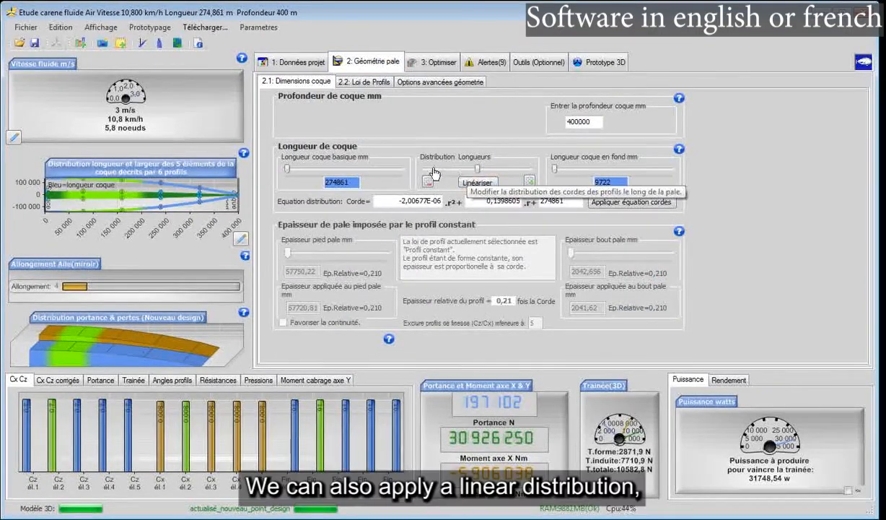
left_click(478, 184)
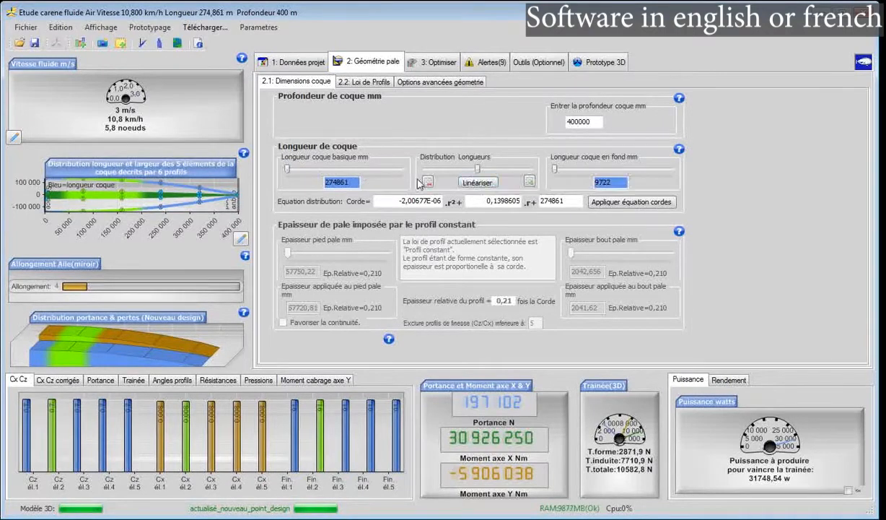
left_click(478, 184)
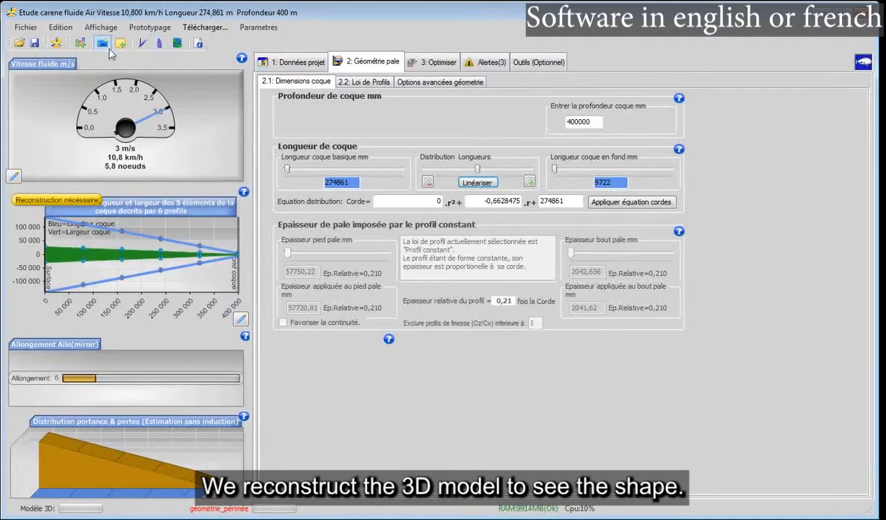
left_click(57, 43)
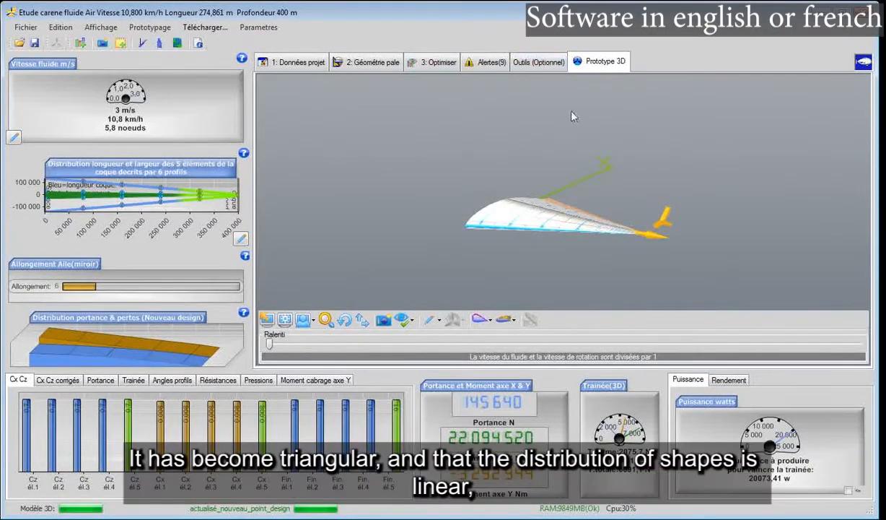
- Rotate the rebuilt hull and highlight its elements from base to tip to examine the linear length distribution
left_click(345, 320)
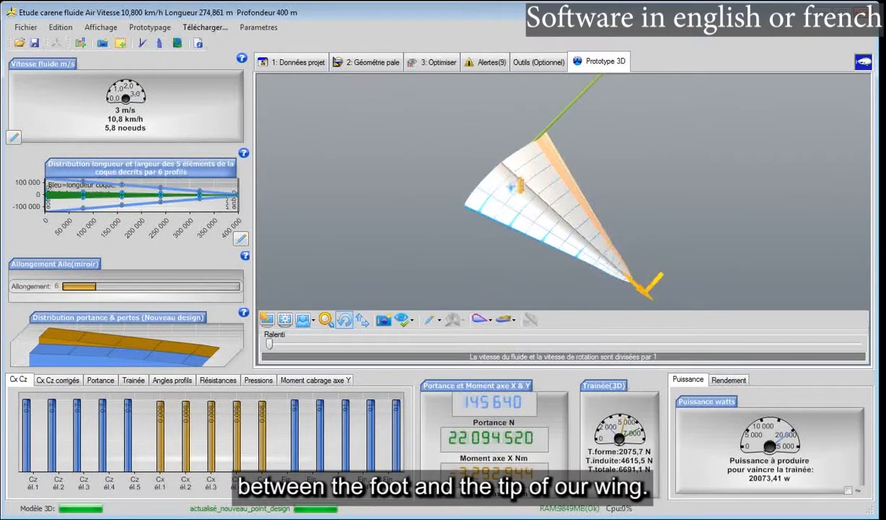
left_click(514, 190)
left_click(539, 197)
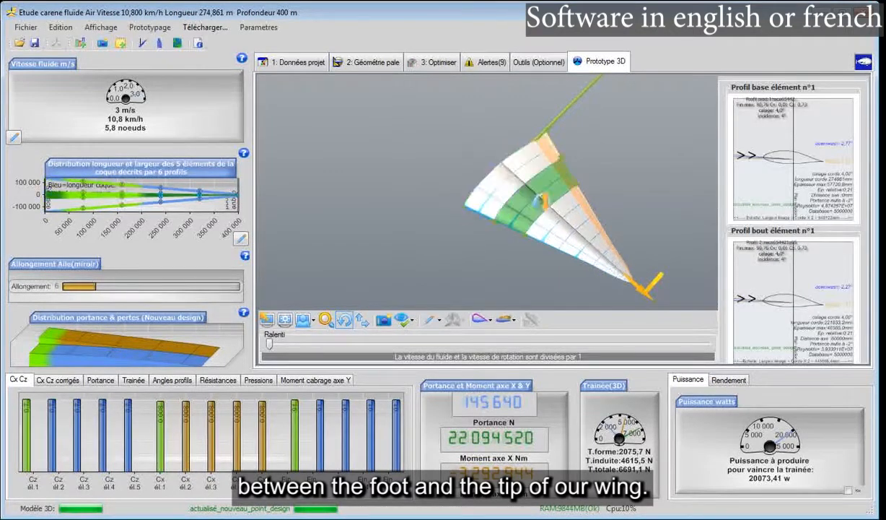
left_click(550, 218)
left_click(493, 176)
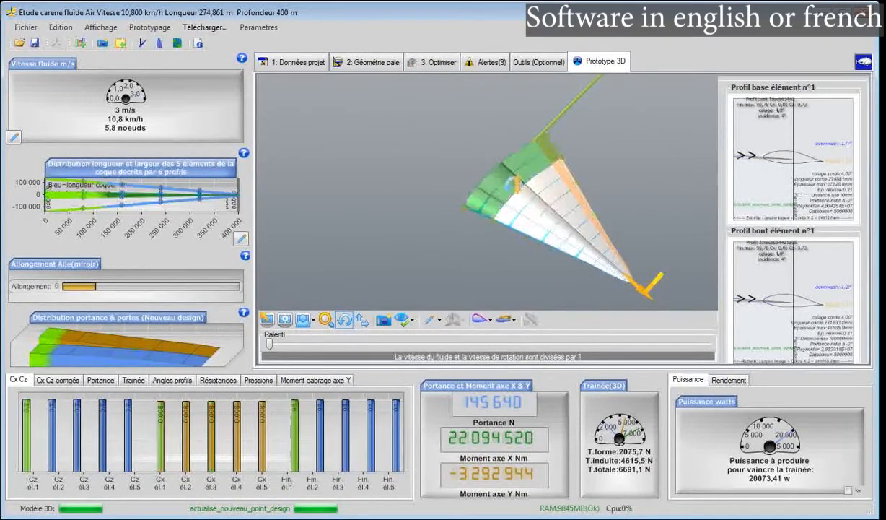
left_click(634, 282)
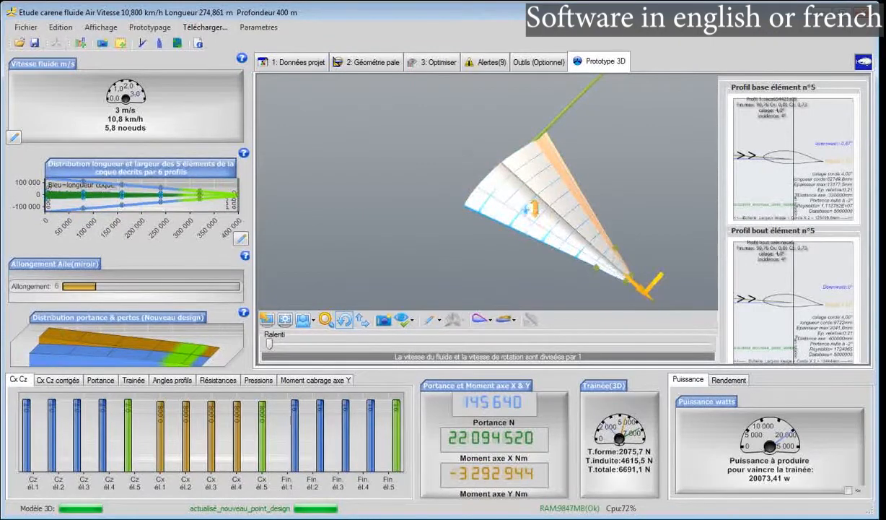
left_click(513, 207)
left_click(551, 231)
left_click(562, 236)
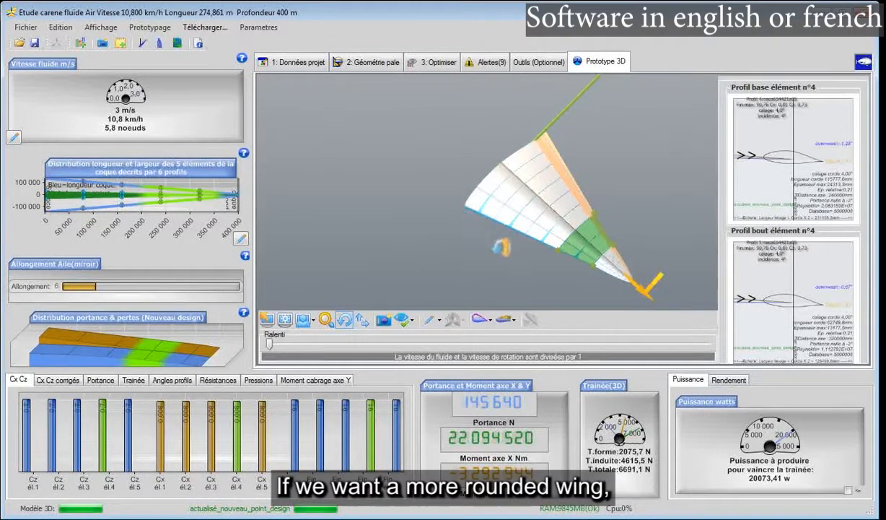
- Try a more rounded hull length distribution and reset it to linear
left_click(373, 62)
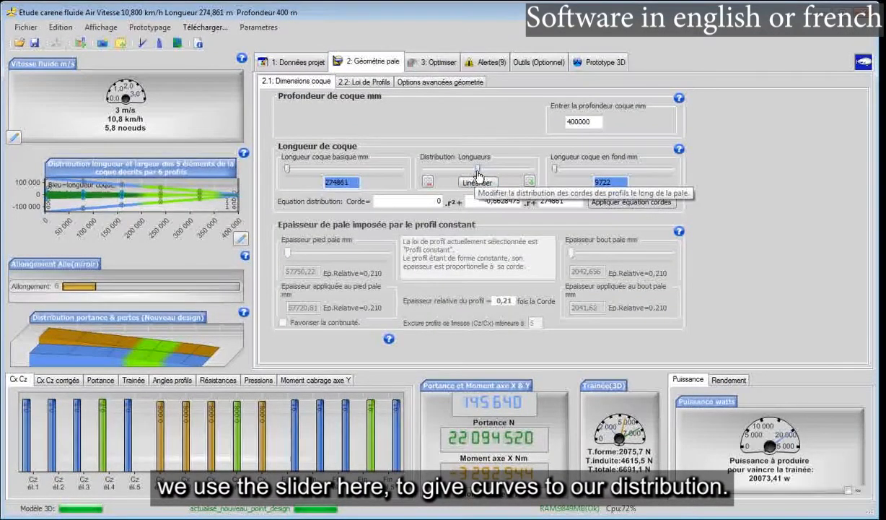
left_click_drag(477, 171, 490, 175)
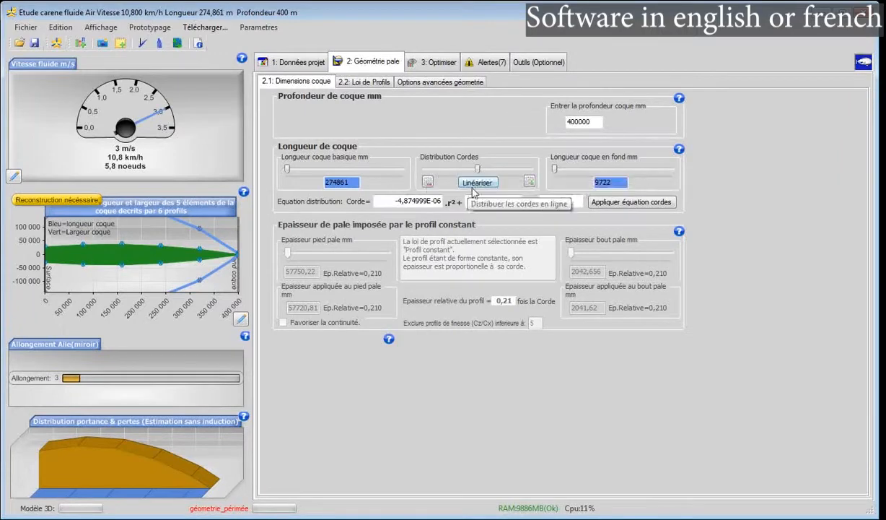
left_click(476, 183)
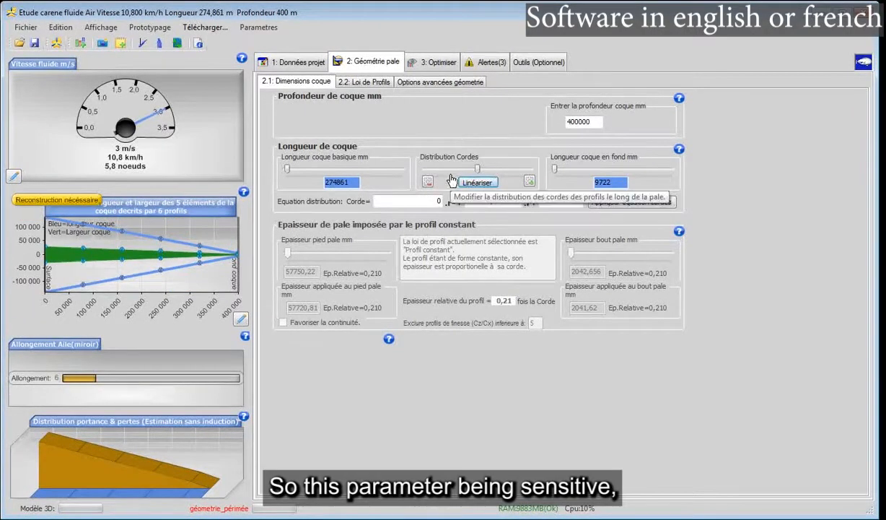
- Try rounding and flattening the hull length distribution in fine increments, then reset it to linear
left_click(530, 182)
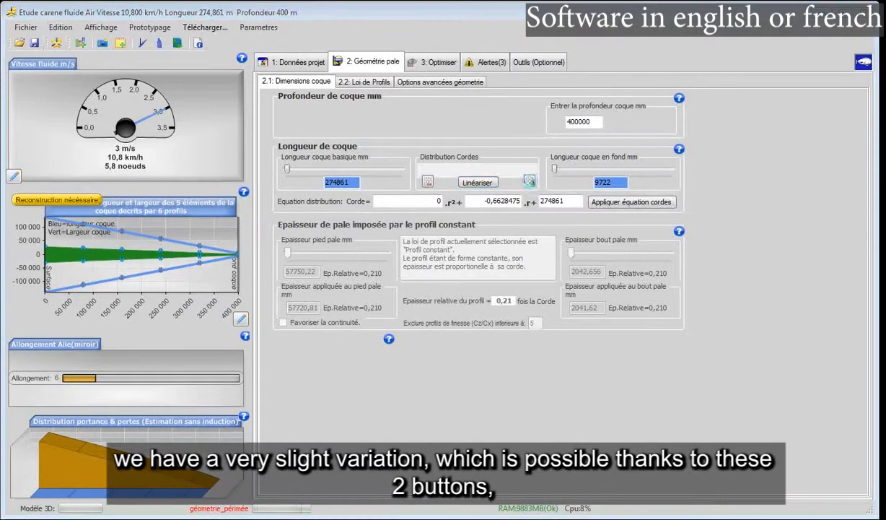
left_click(529, 183)
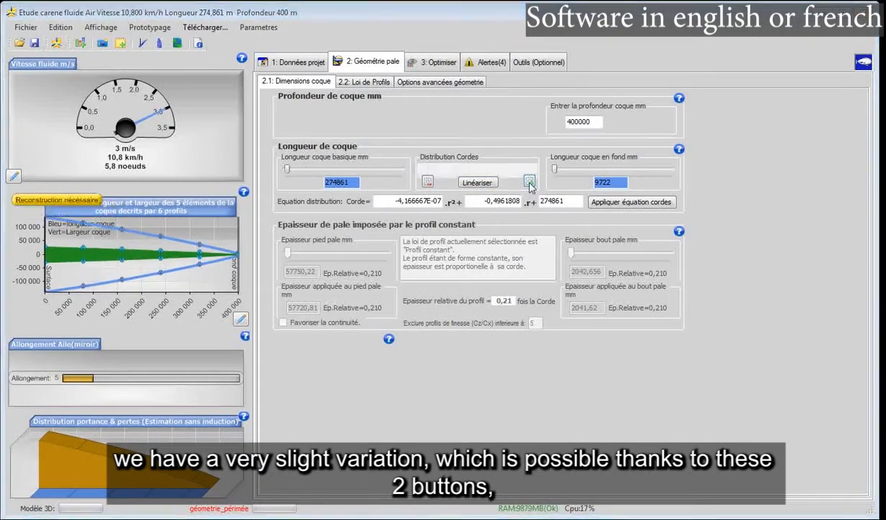
left_click(529, 183)
left_click(427, 182)
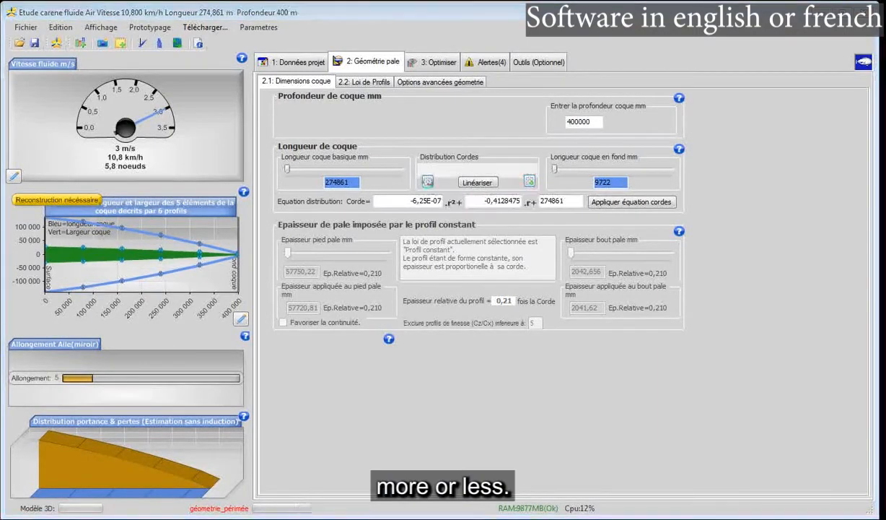
left_click(428, 181)
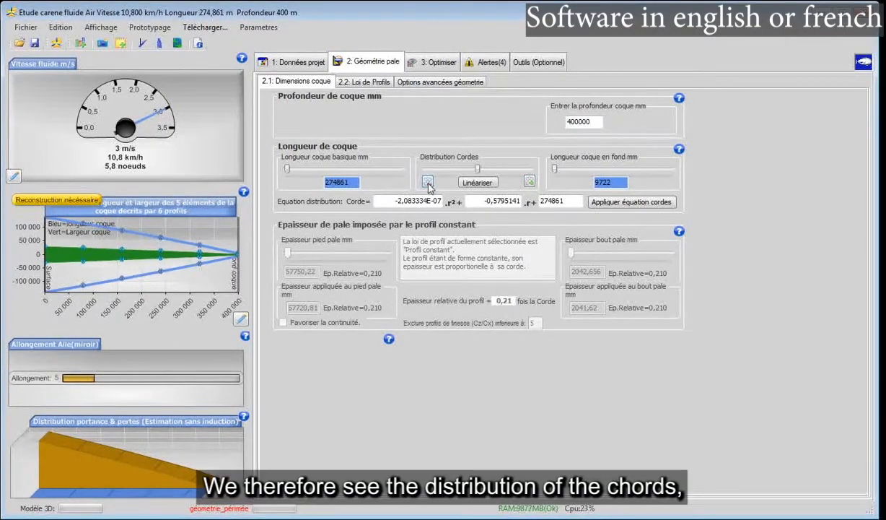
mouse_move(45, 225)
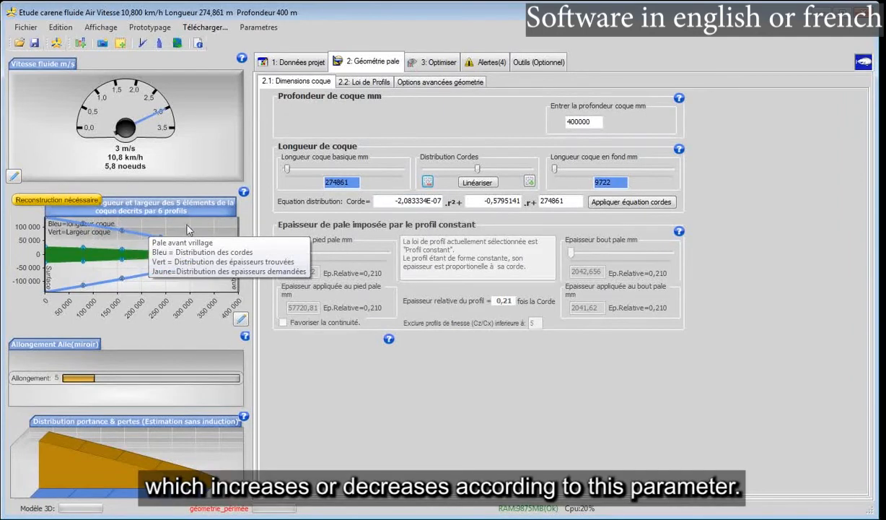
left_click(528, 182)
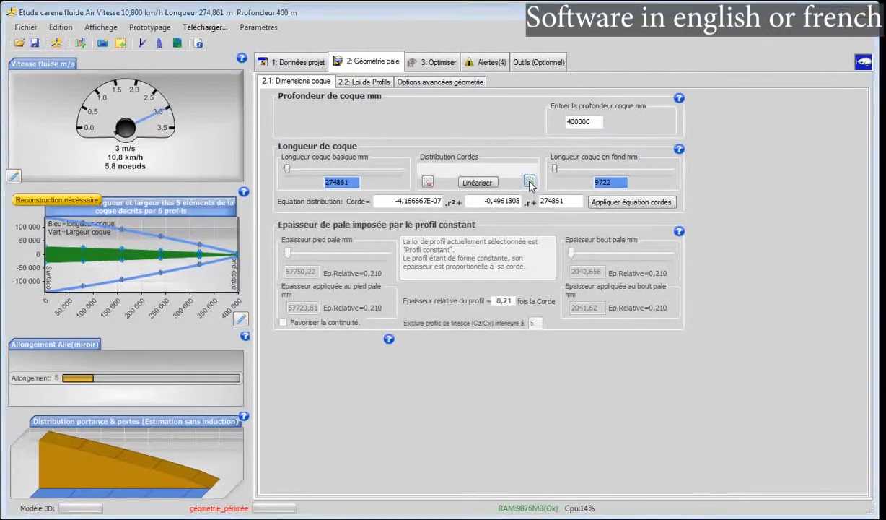
left_click(529, 182)
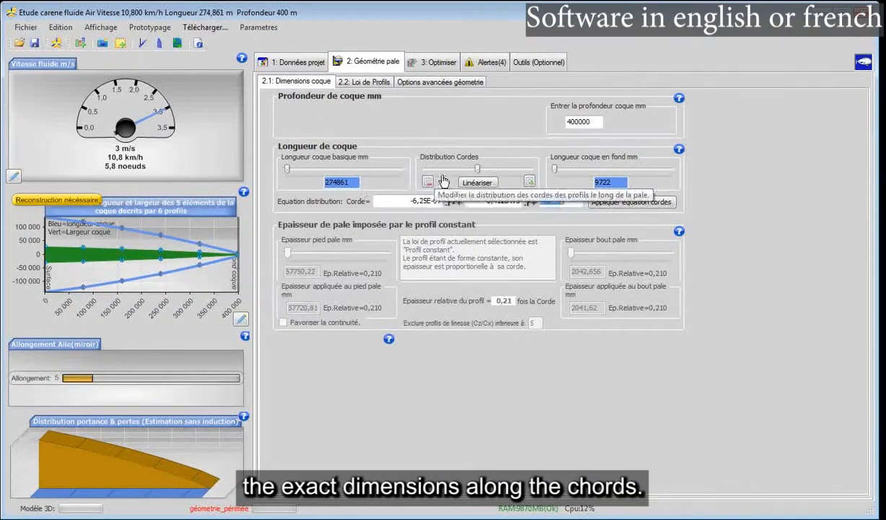
left_click(478, 184)
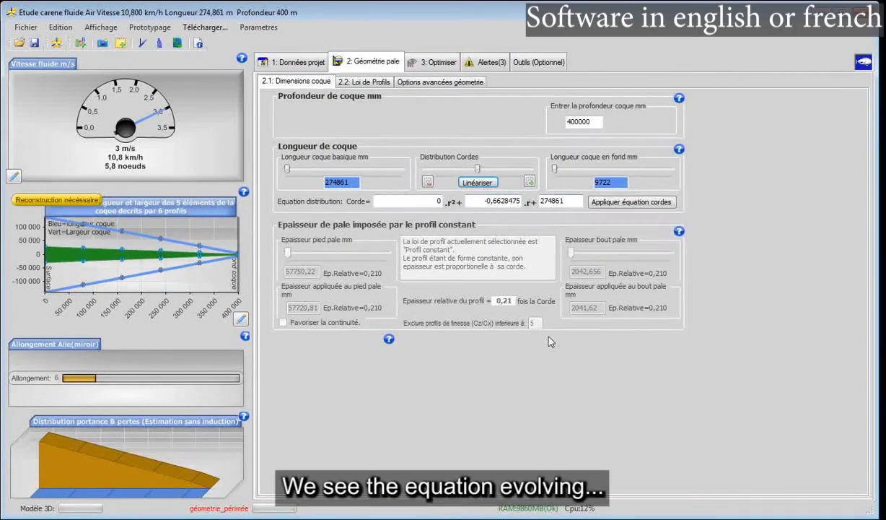
- Round the hull length distribution in fine increments, then ease it back to an r² coefficient of -2,083334E-07
left_click(528, 182)
left_click(528, 182)
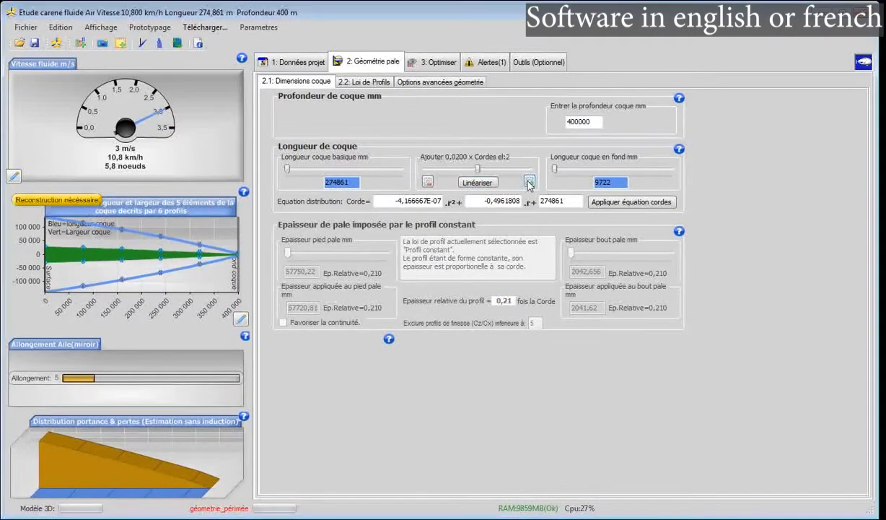
left_click(529, 182)
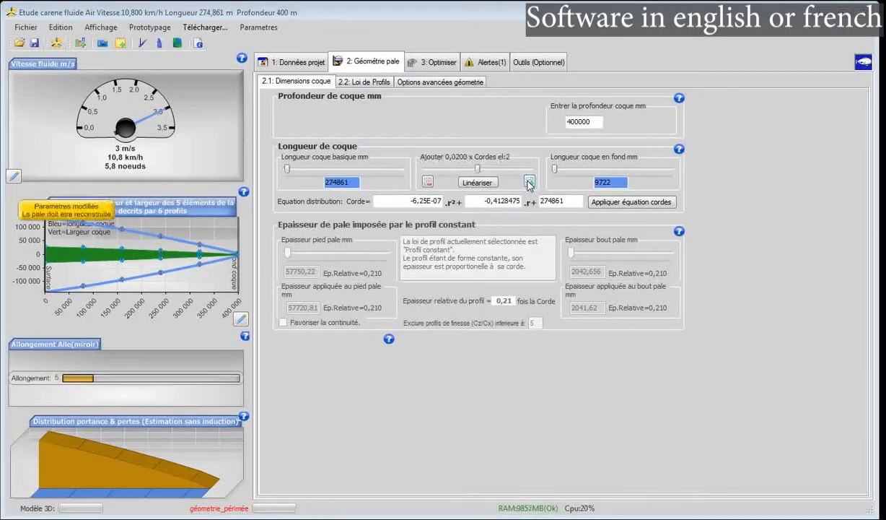
left_click(427, 182)
left_click(427, 182)
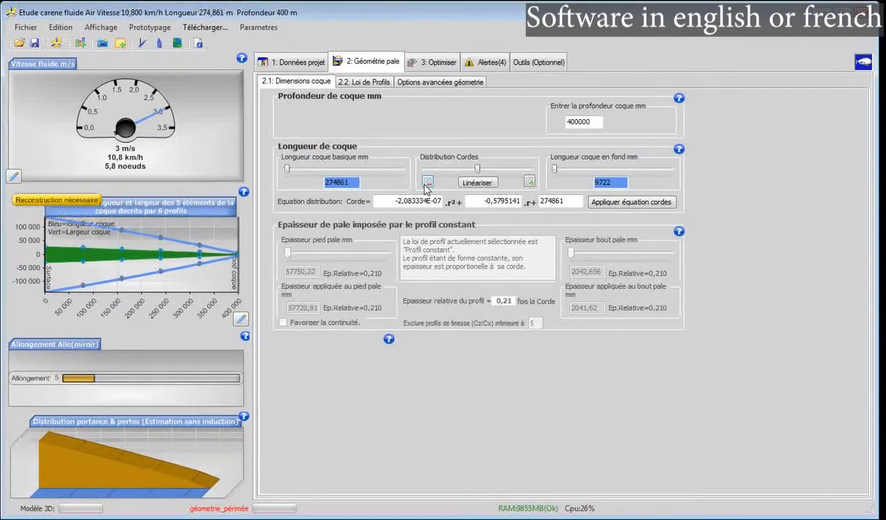
- Increase the curvature of the hull length distribution to an r² coefficient of -8,333334E-07 and rebuild the 3D prototype
left_click(529, 182)
left_click(529, 182)
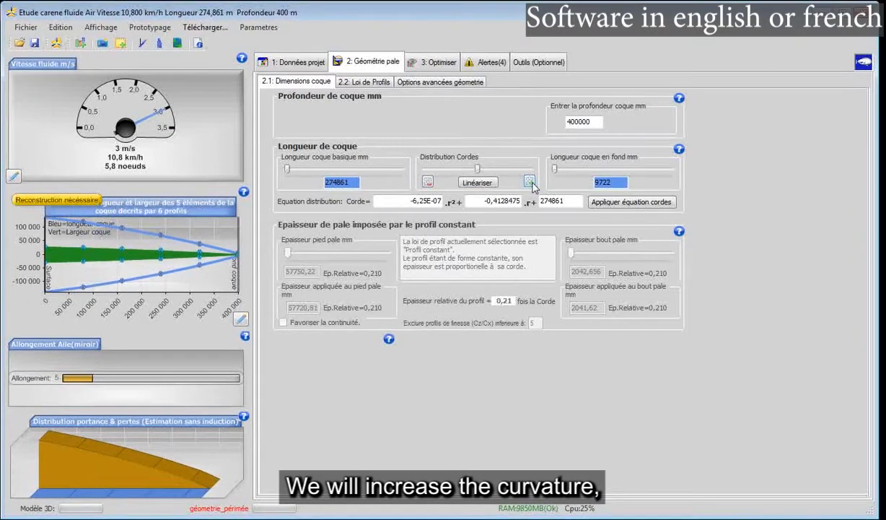
left_click(529, 181)
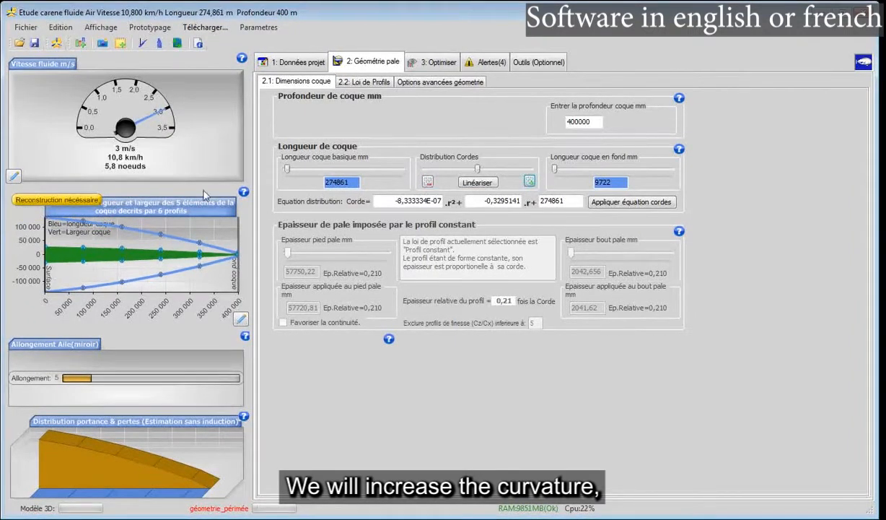
left_click(57, 44)
left_click(57, 44)
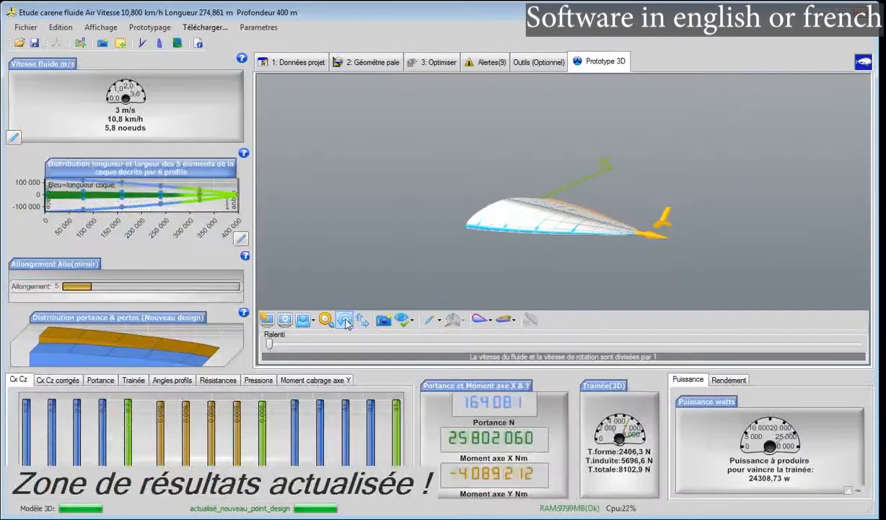
- Rotate the rebuilt hull through several views to examine its rounded length distribution
left_click(344, 320)
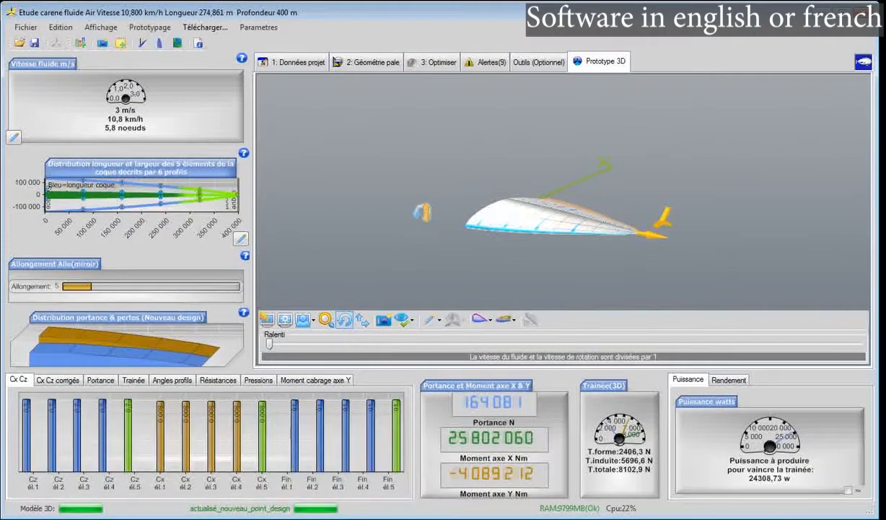
left_click_drag(405, 209, 449, 230)
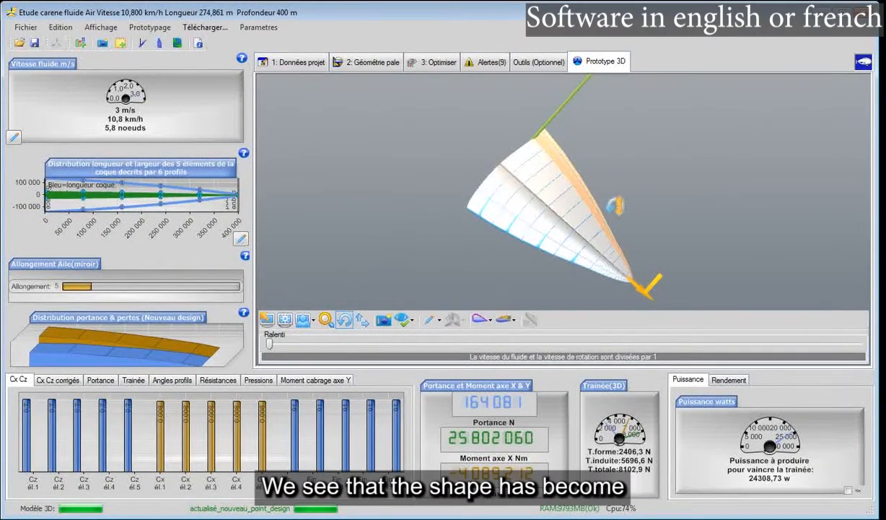
left_click_drag(692, 222, 641, 186)
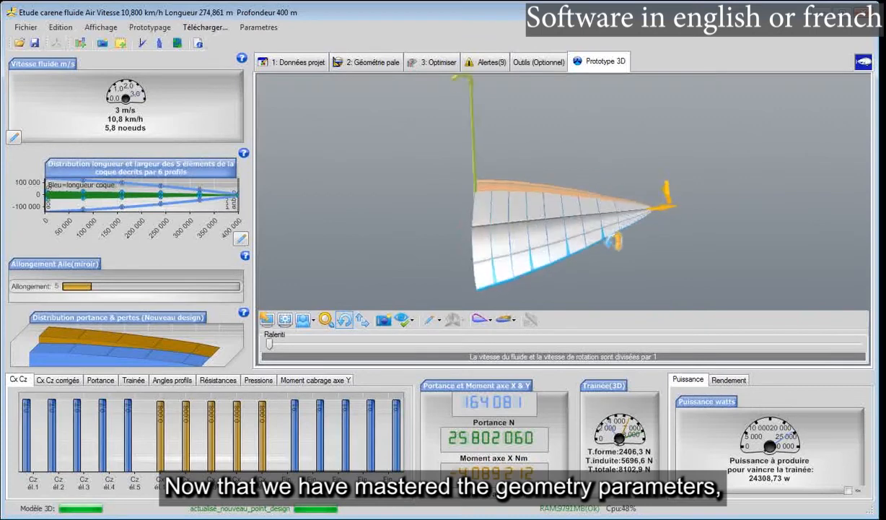
left_click_drag(288, 239, 399, 240)
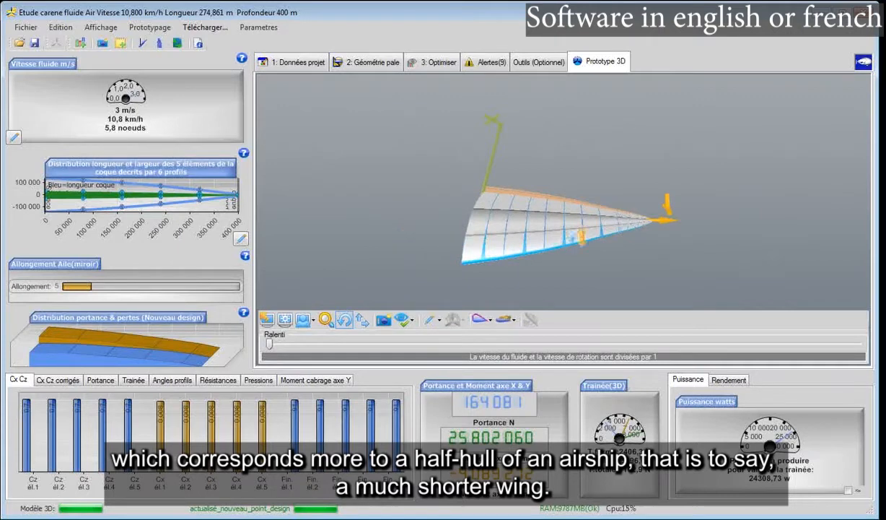
- Set the hull depth to 40000 mm and rebuild the 3D prototype
left_click(364, 63)
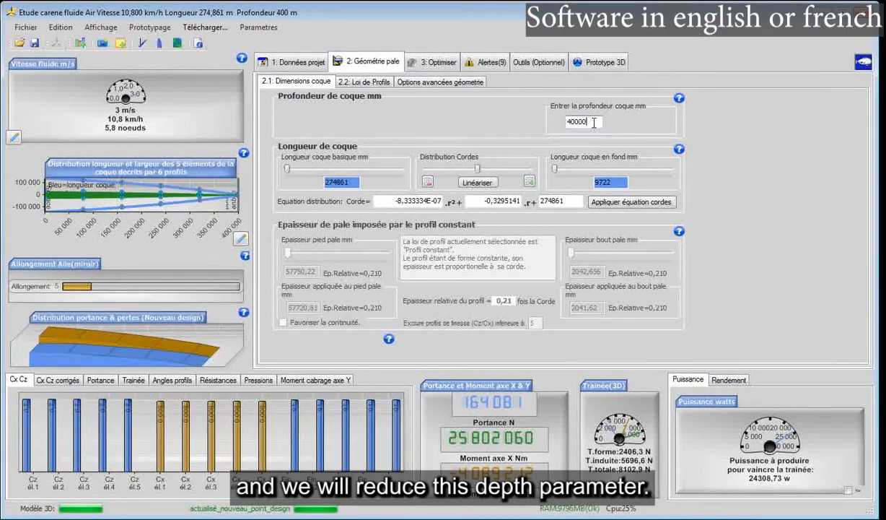
key("Return")
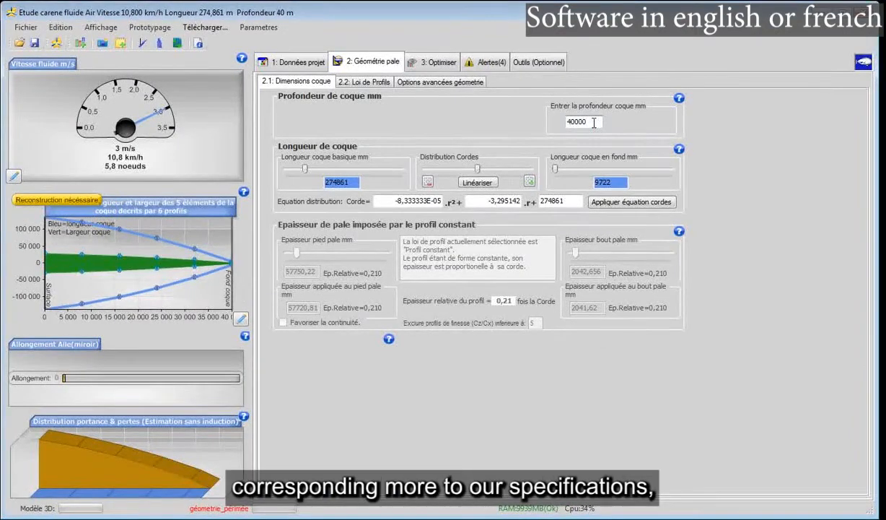
left_click(57, 43)
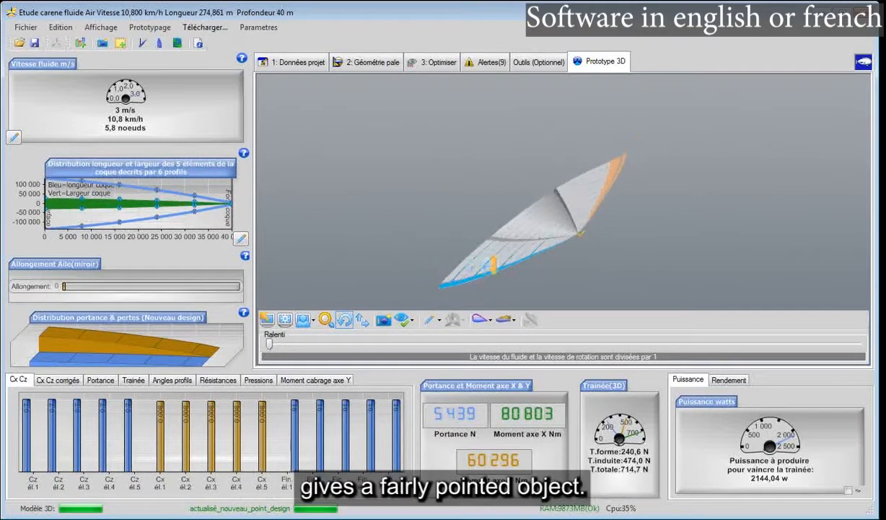
- Rotate the shortened half-hull and highlight elements along it to examine its front, back and pointed outline
mouse_move(524, 264)
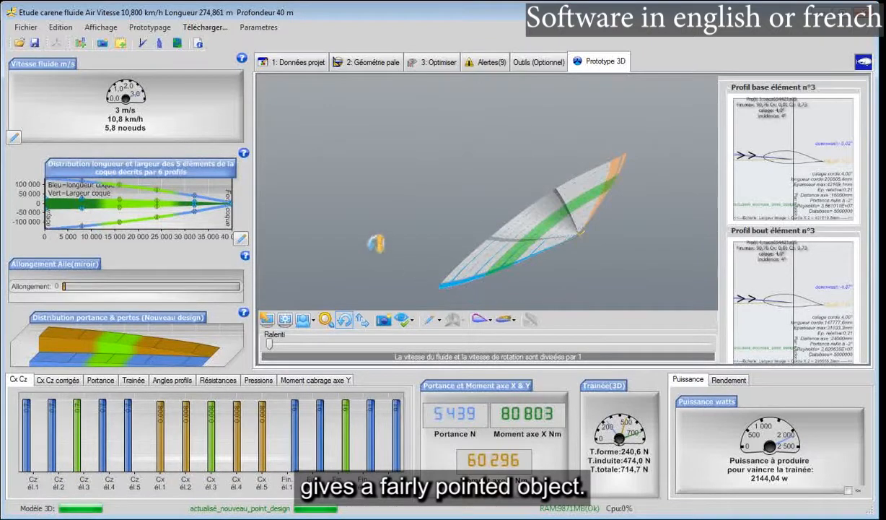
left_click_drag(384, 253, 427, 228)
mouse_move(446, 229)
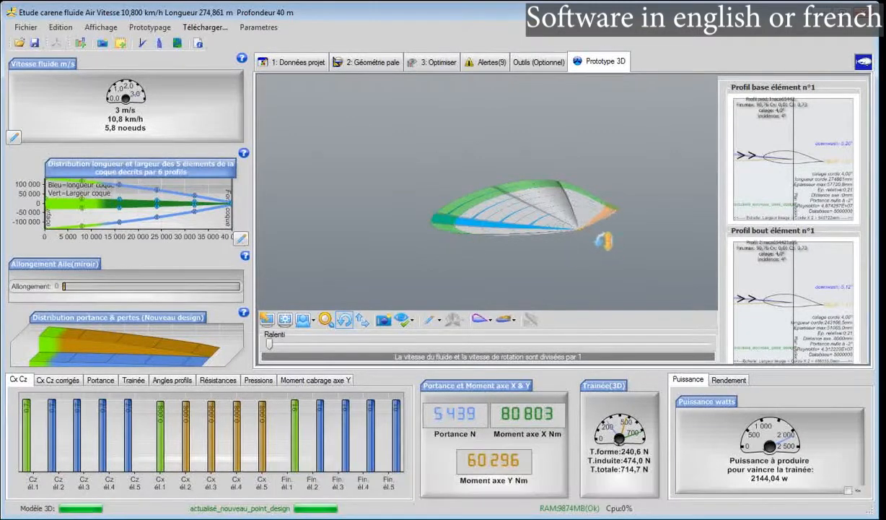
mouse_move(585, 232)
left_click_drag(584, 232, 556, 261)
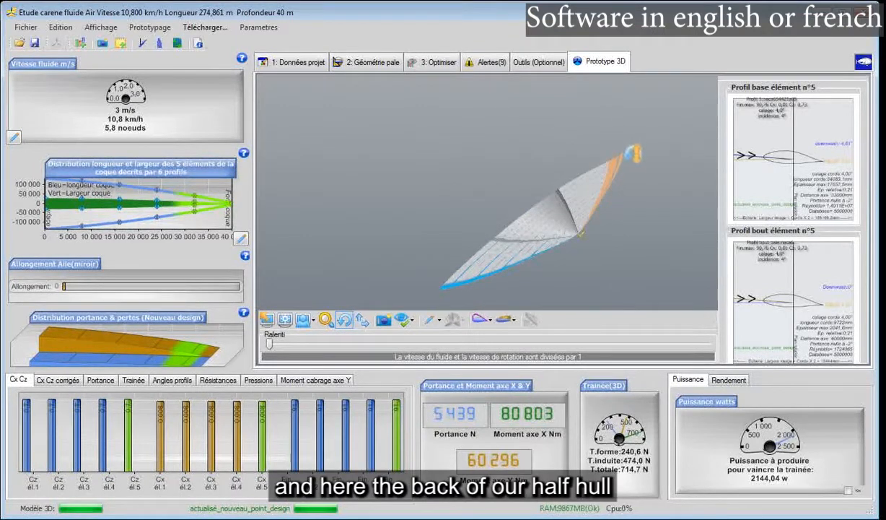
left_click_drag(628, 254, 601, 253)
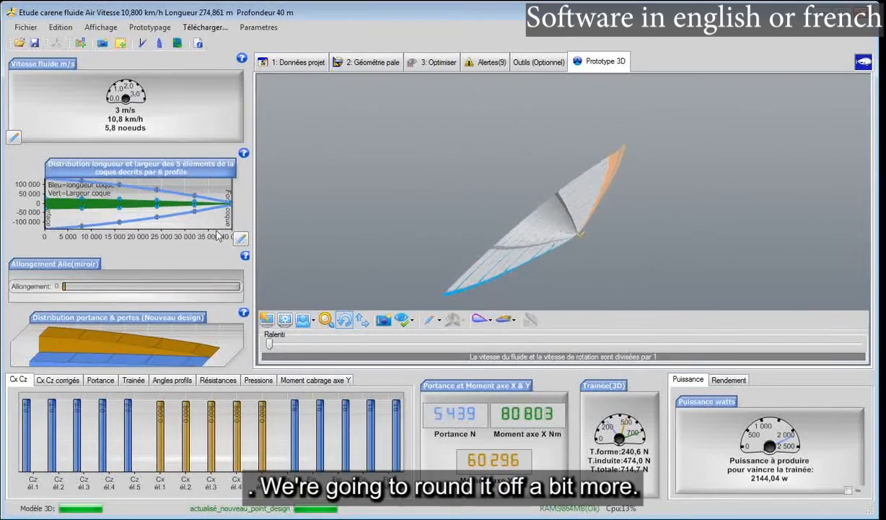
left_click(364, 62)
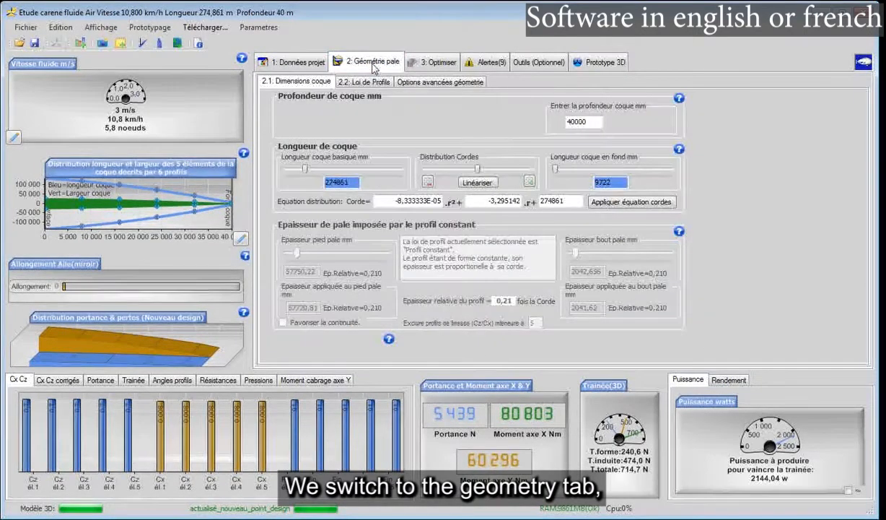
left_click(531, 182)
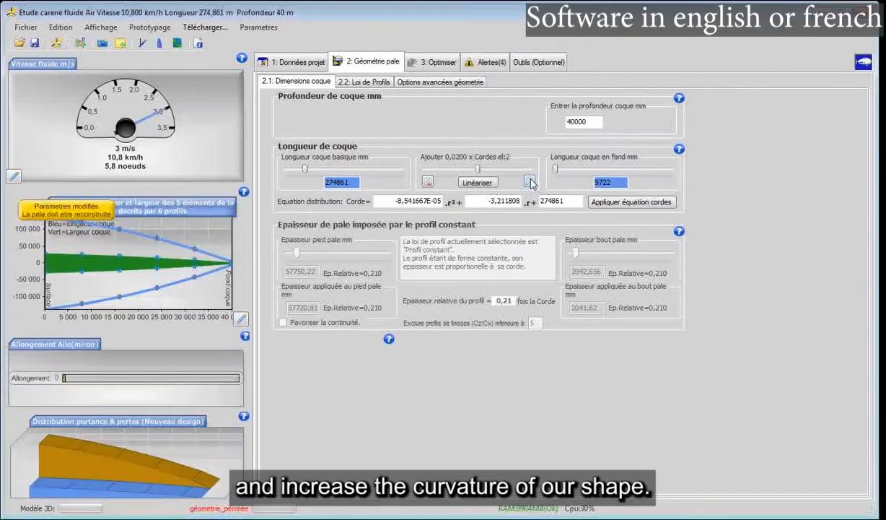
left_click(531, 182)
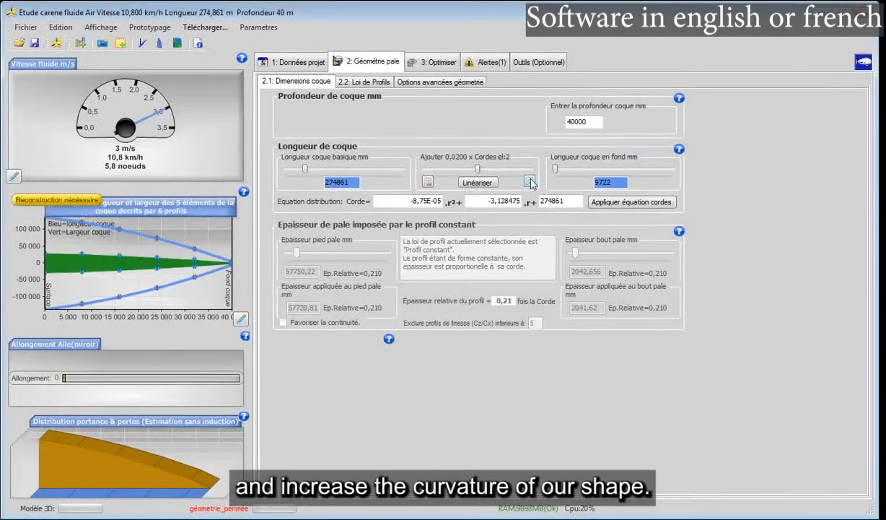
left_click(530, 182)
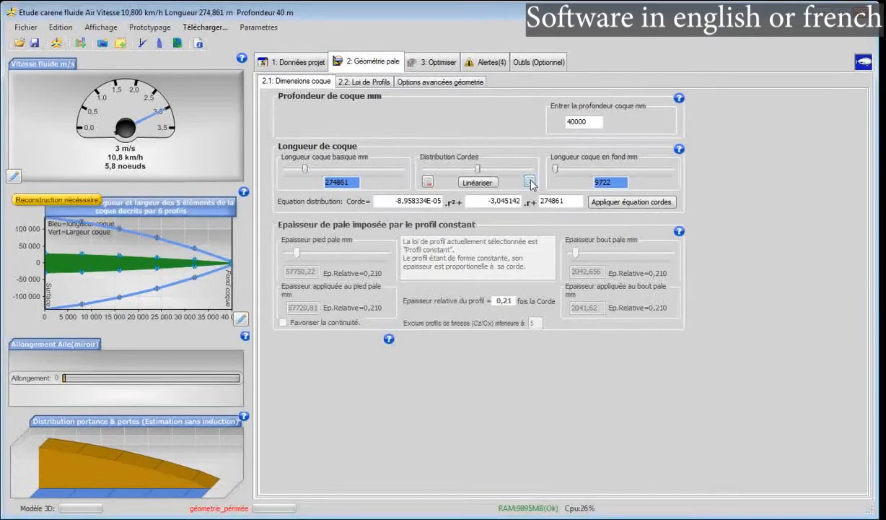
left_click(530, 182)
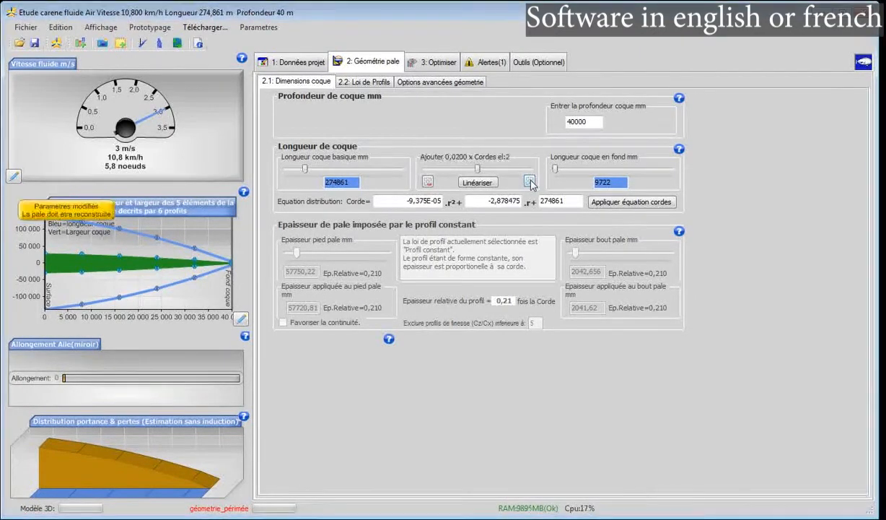
left_click_drag(477, 173, 483, 174)
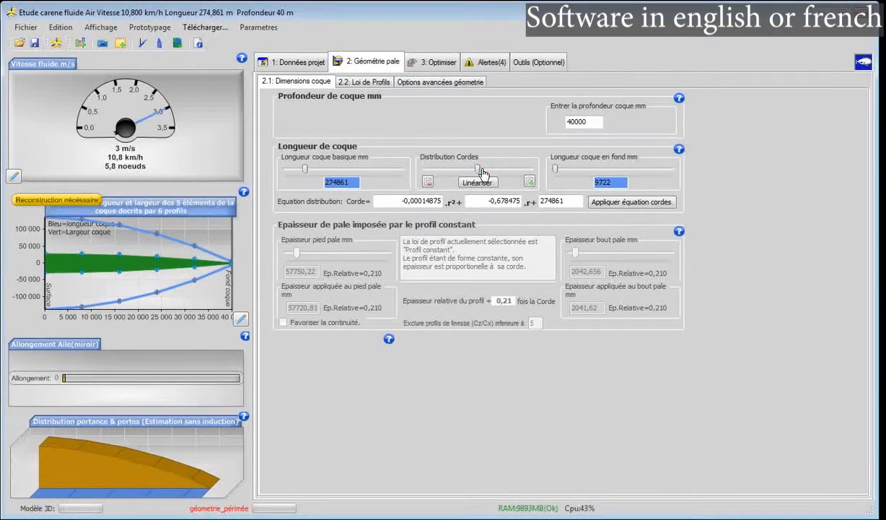
left_click_drag(489, 173, 490, 174)
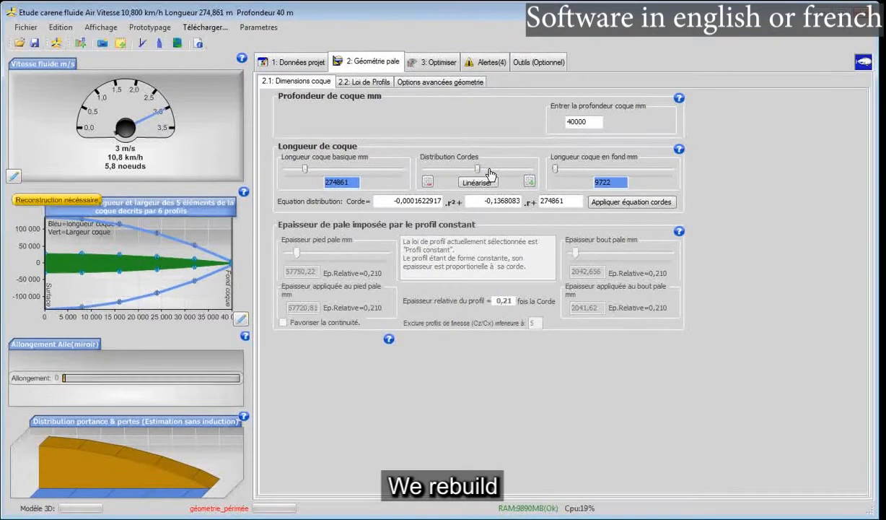
- Rebuild the 3D prototype and rotate the half-hull to examine its curvature
left_click(56, 43)
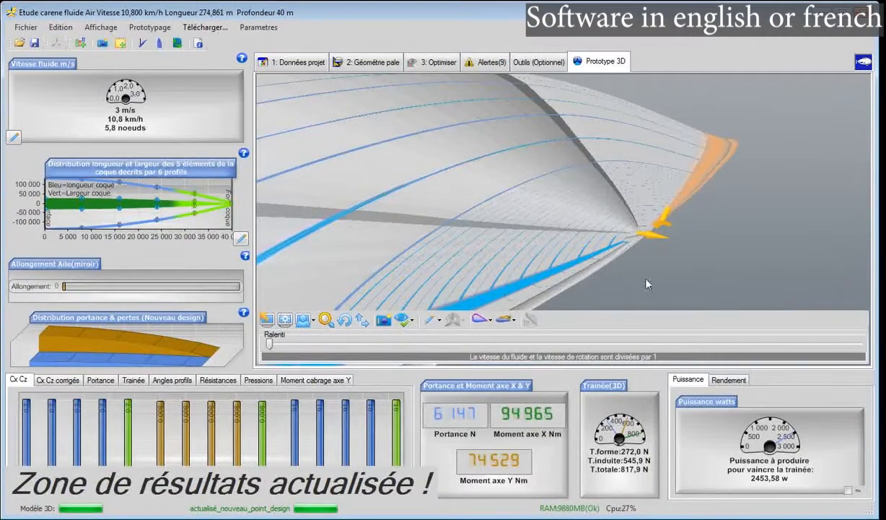
left_click(344, 319)
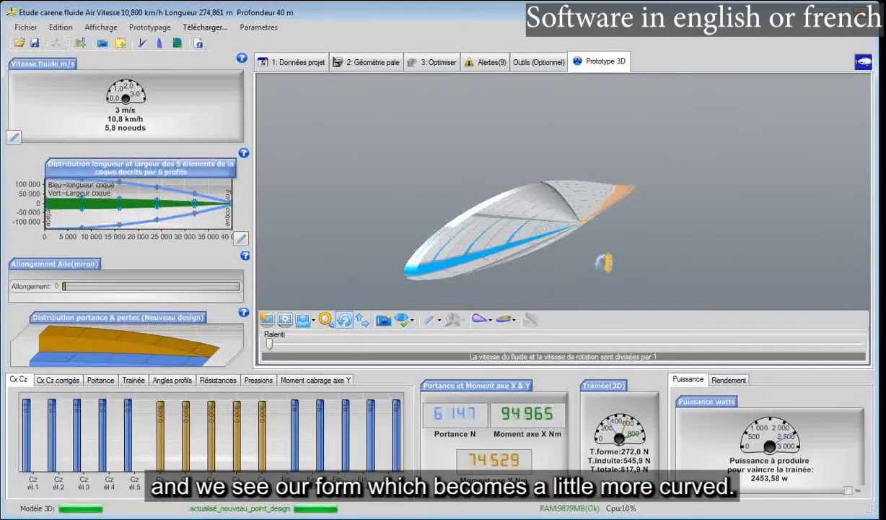
left_click_drag(605, 262, 633, 301)
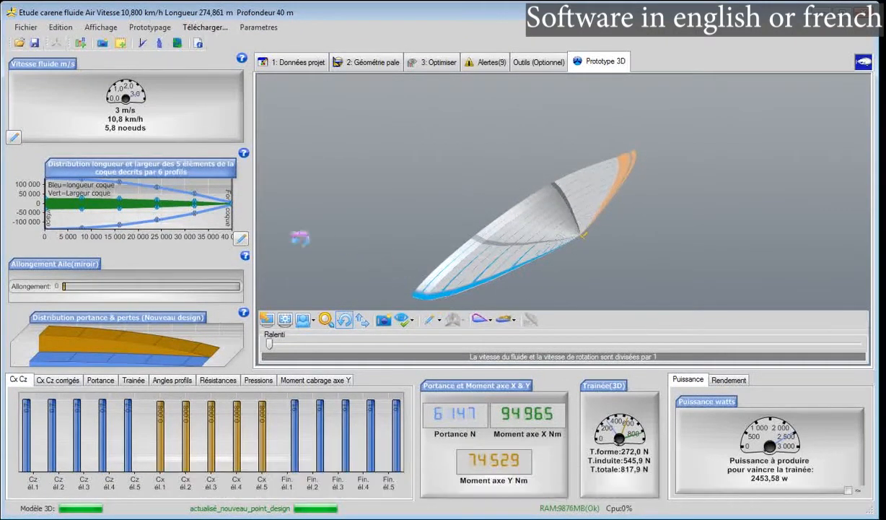
left_click(171, 210)
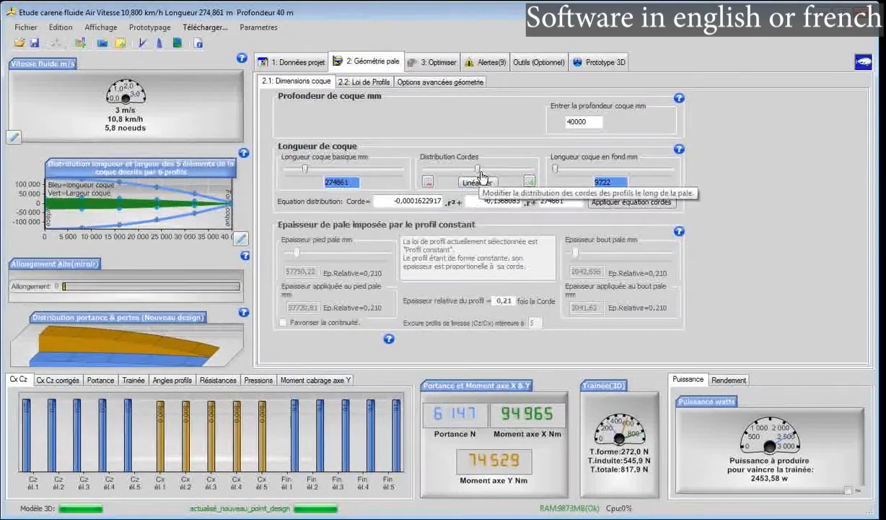
left_click_drag(479, 173, 512, 172)
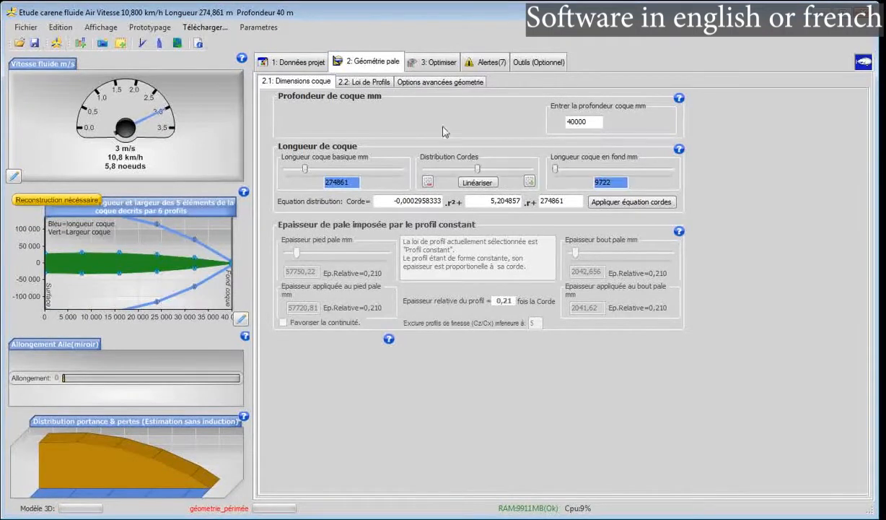
left_click(57, 43)
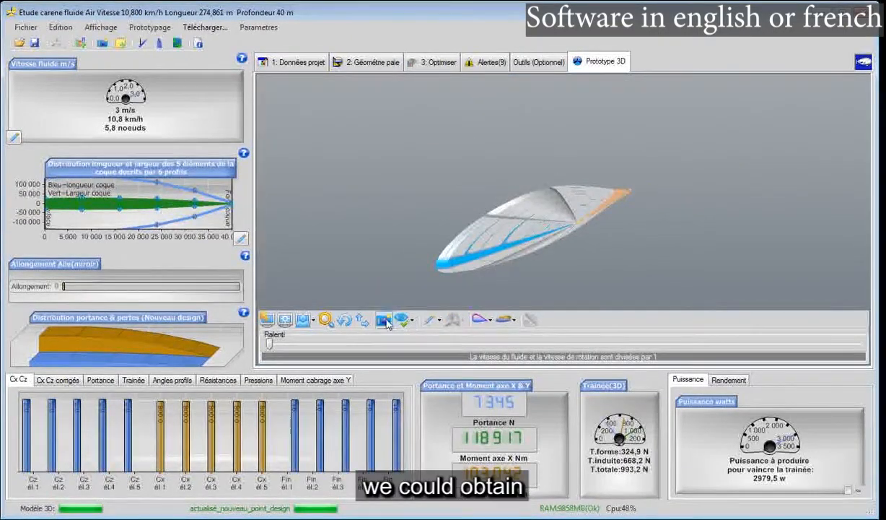
- Rotate the strongly curved half-hull and highlight its elements to compare the first element's length with the following ones
left_click_drag(408, 255, 499, 292)
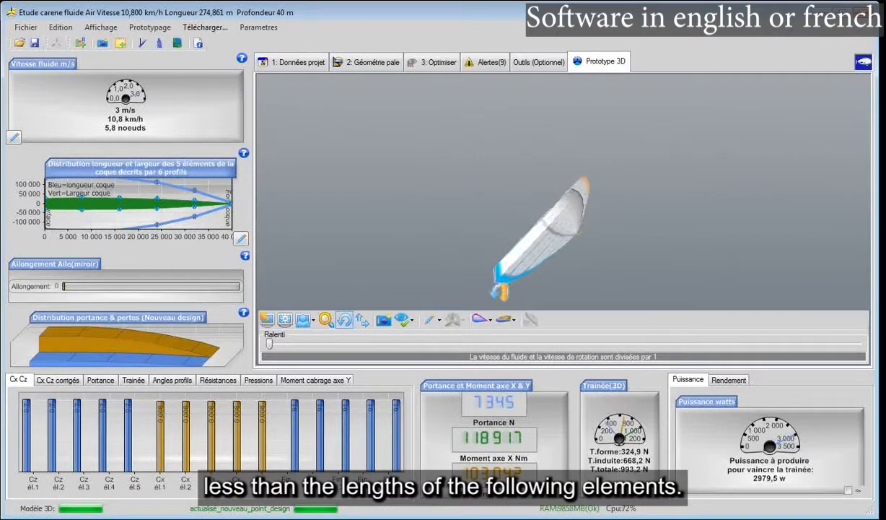
left_click(512, 285)
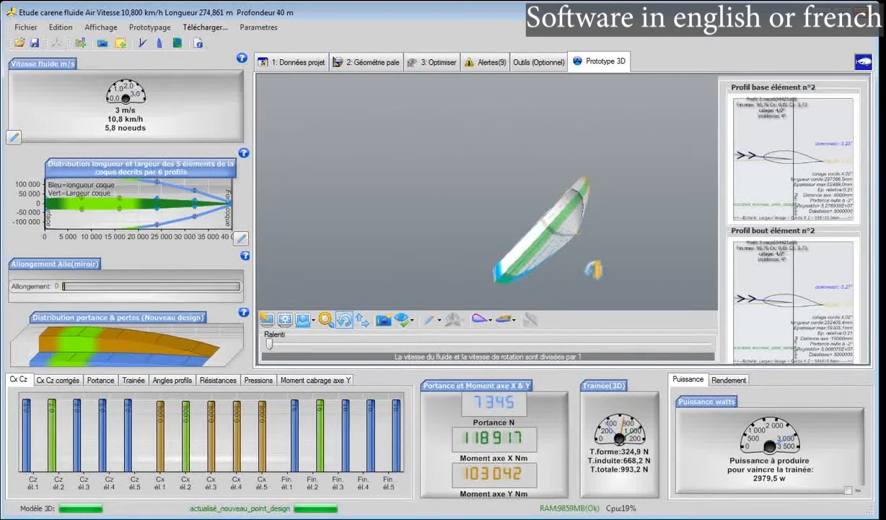
left_click_drag(593, 271, 559, 245)
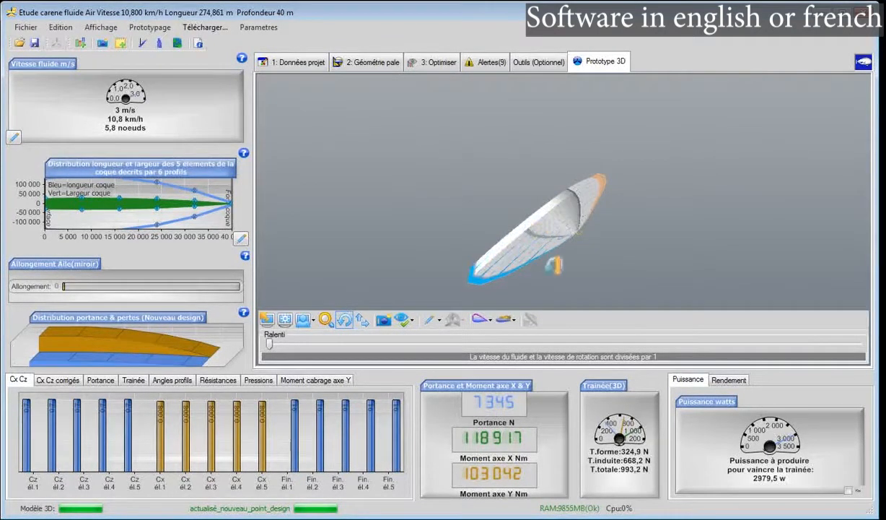
left_click(533, 237)
left_click_drag(538, 237, 562, 244)
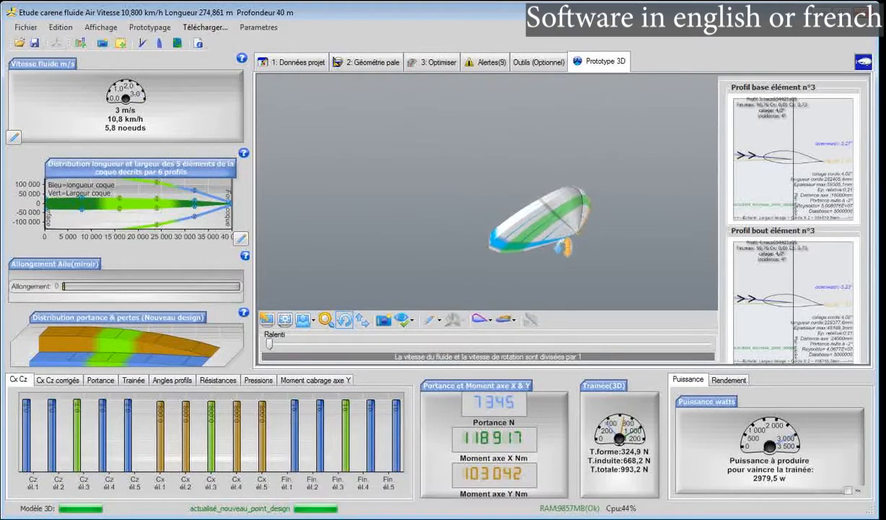
left_click(203, 216)
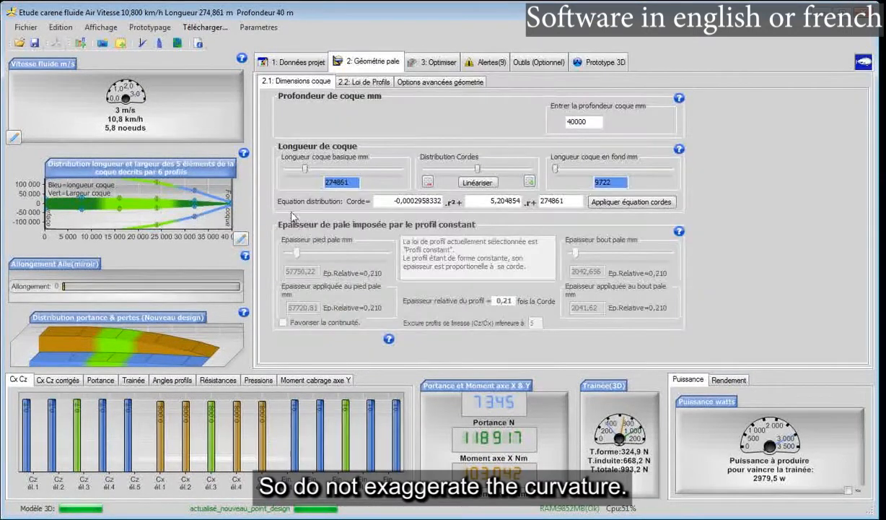
left_click(474, 183)
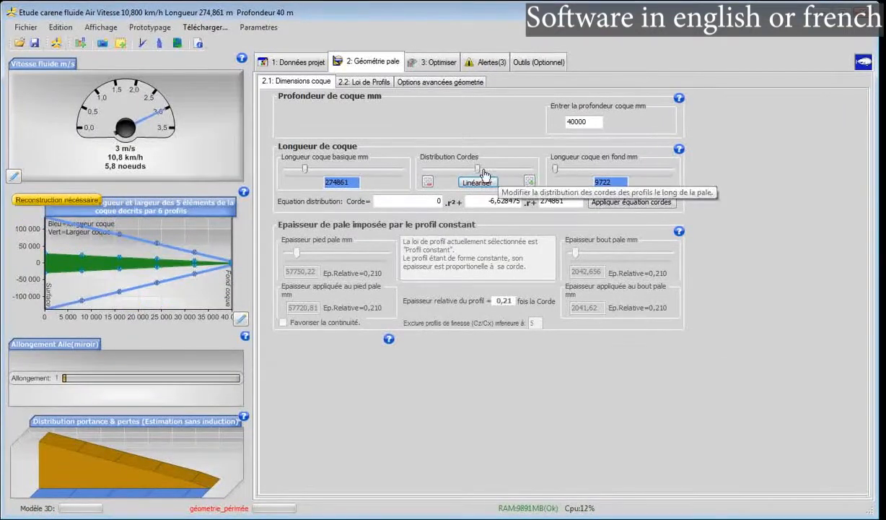
left_click_drag(483, 175, 487, 173)
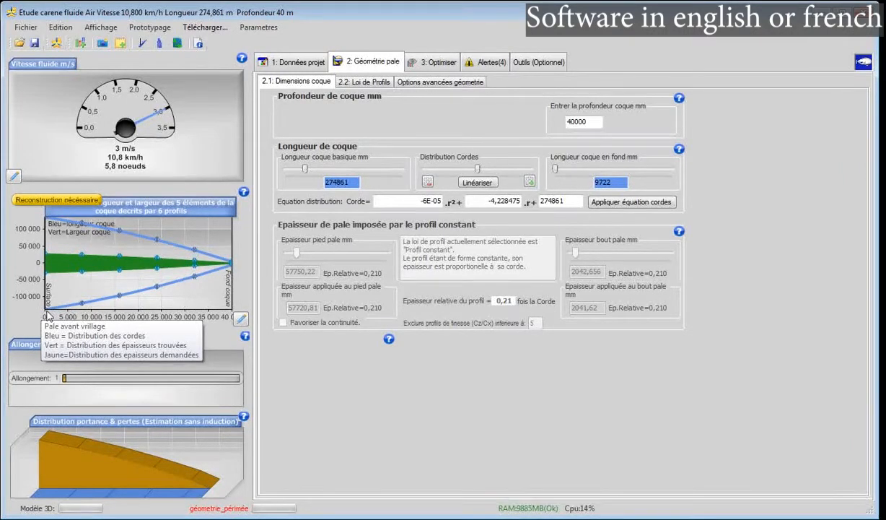
left_click_drag(481, 176, 480, 175)
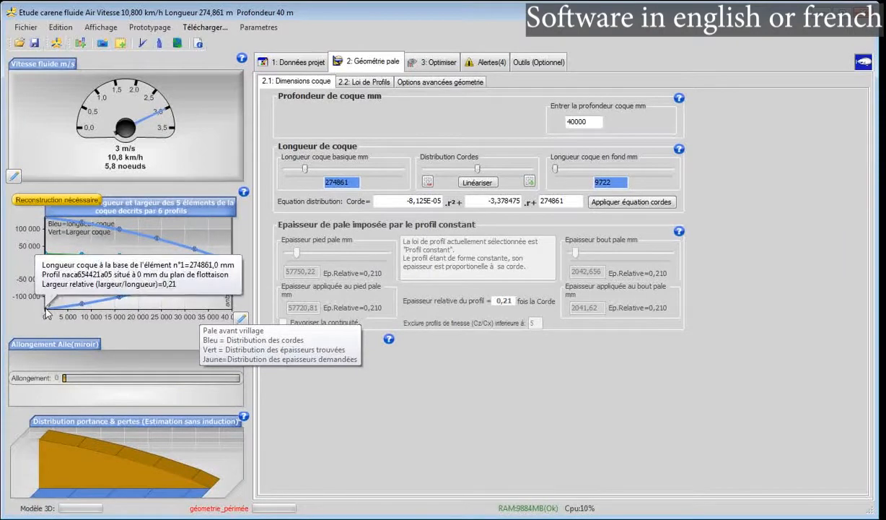
left_click_drag(478, 170, 493, 171)
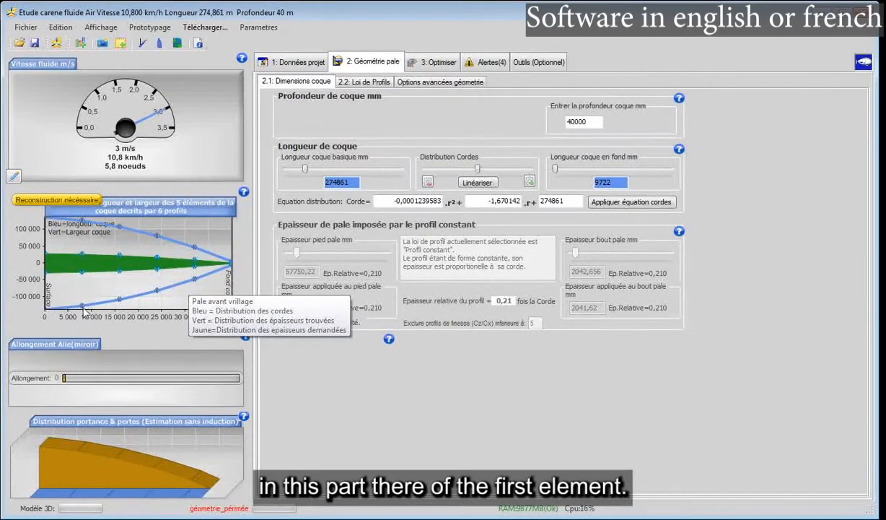
left_click_drag(476, 168, 485, 173)
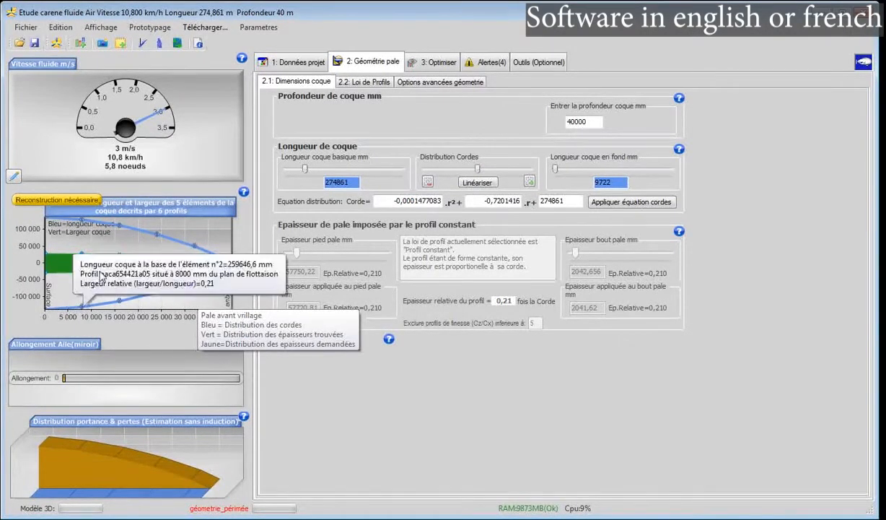
- Rebuild the 3D prototype with the gentler curvature and rotate the half-hull to examine its first element
left_click(57, 44)
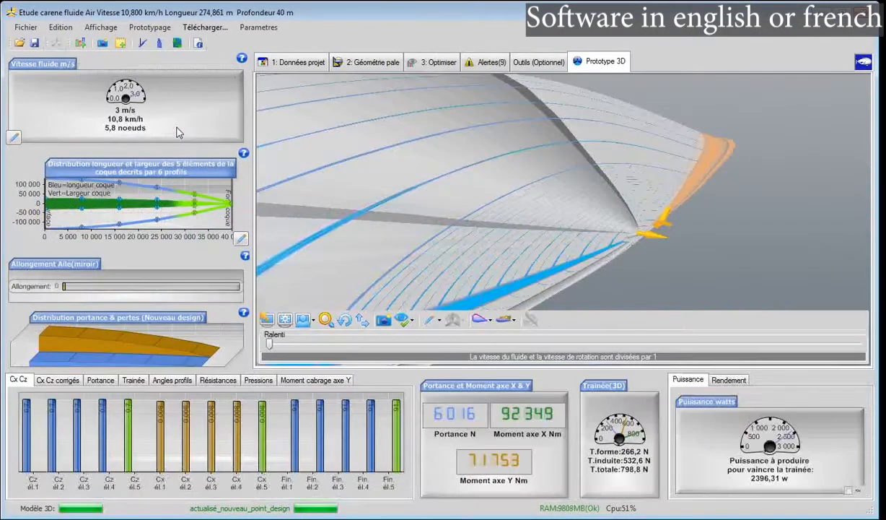
left_click(346, 319)
left_click_drag(424, 261, 445, 262)
left_click(443, 287)
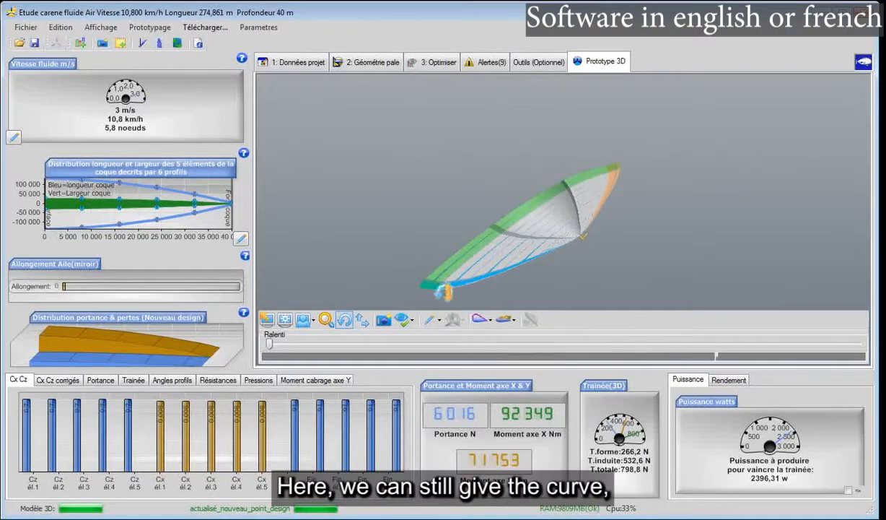
left_click(104, 215)
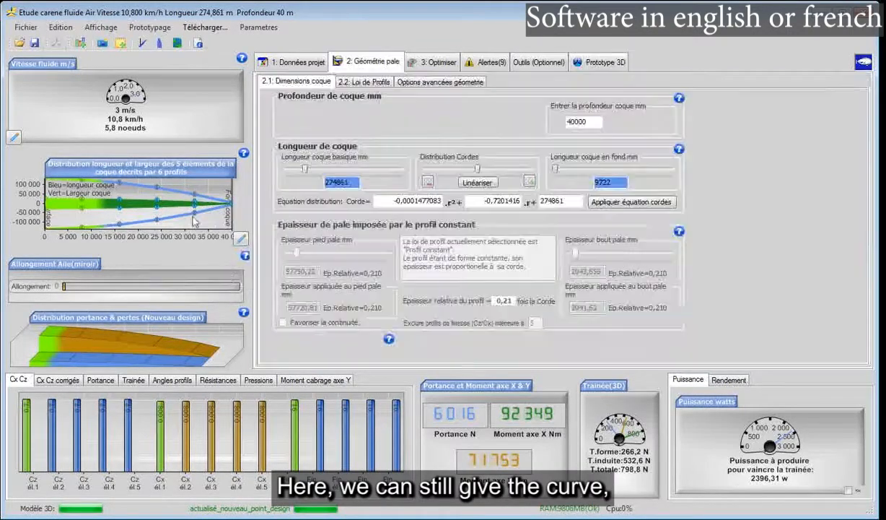
mouse_move(478, 173)
left_mouse_down()
mouse_move(462, 173)
mouse_move(494, 175)
left_mouse_up()
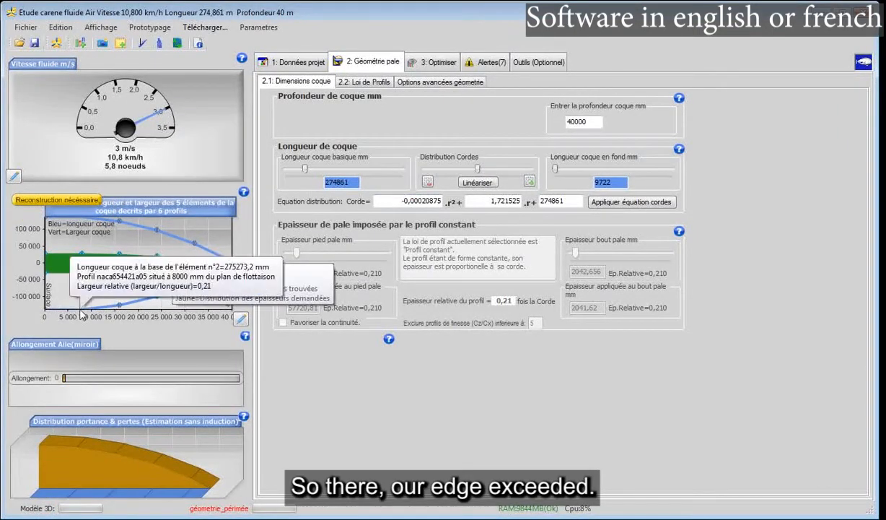
left_click(430, 184)
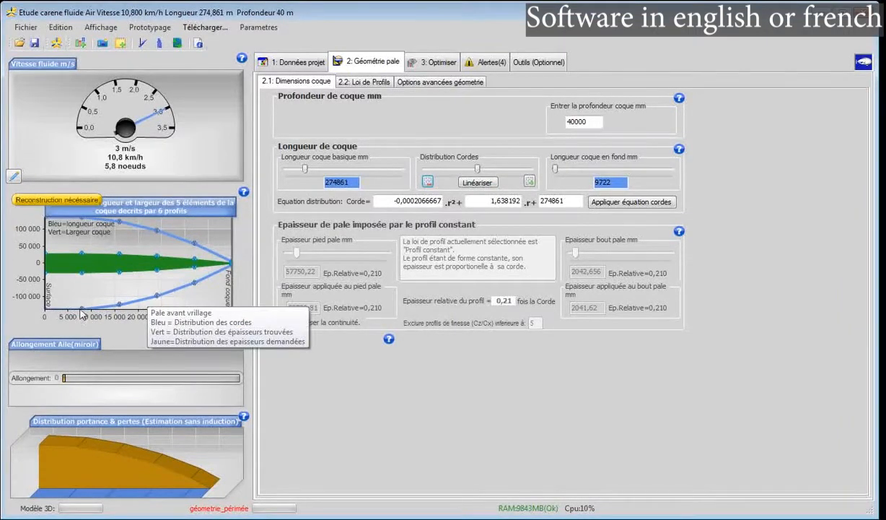
- Rebuild the 3D prototype and rotate the half-hull to examine the edge along the first element and the bottom end
left_click(57, 44)
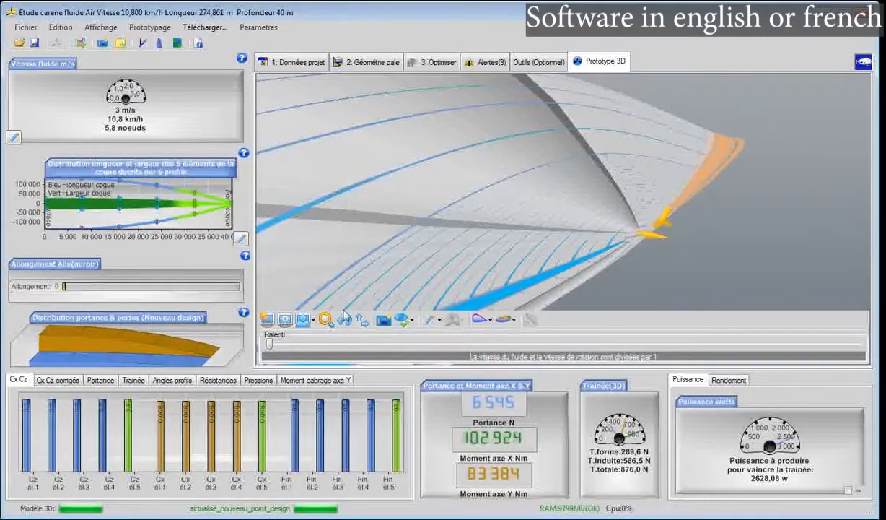
left_click(344, 319)
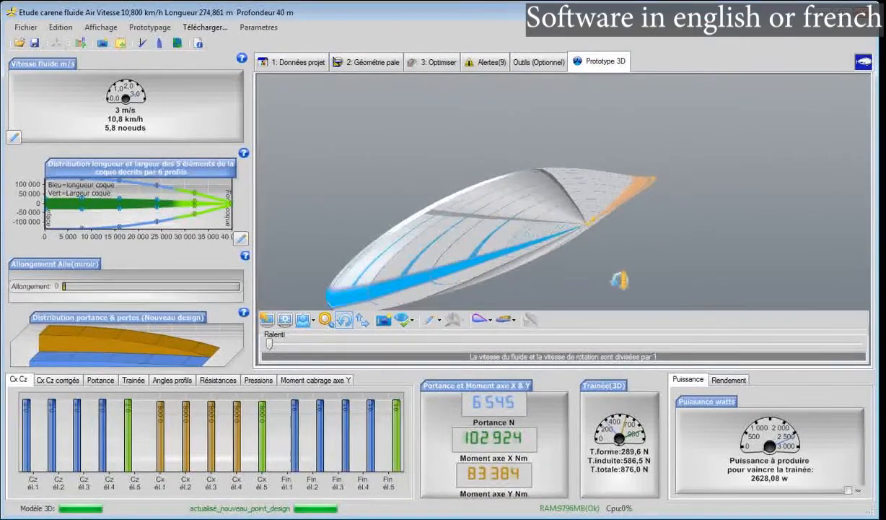
left_click_drag(619, 280, 396, 263)
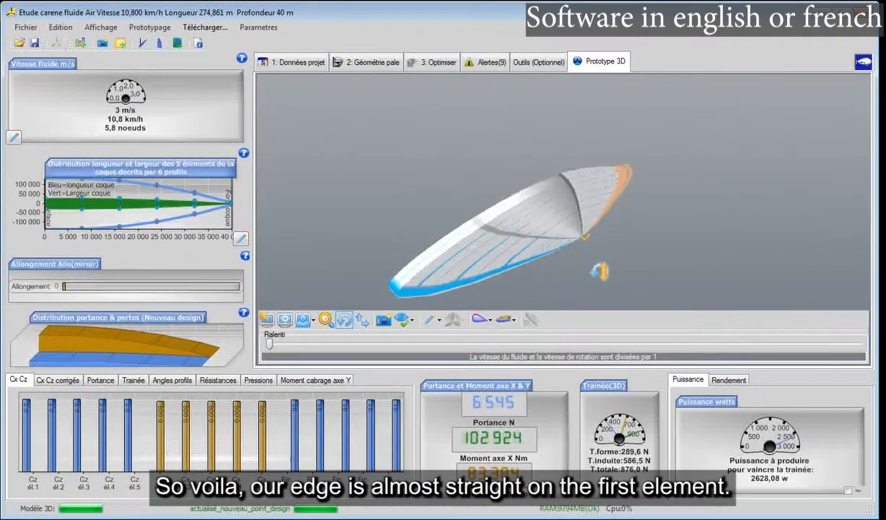
left_click_drag(601, 272, 584, 243)
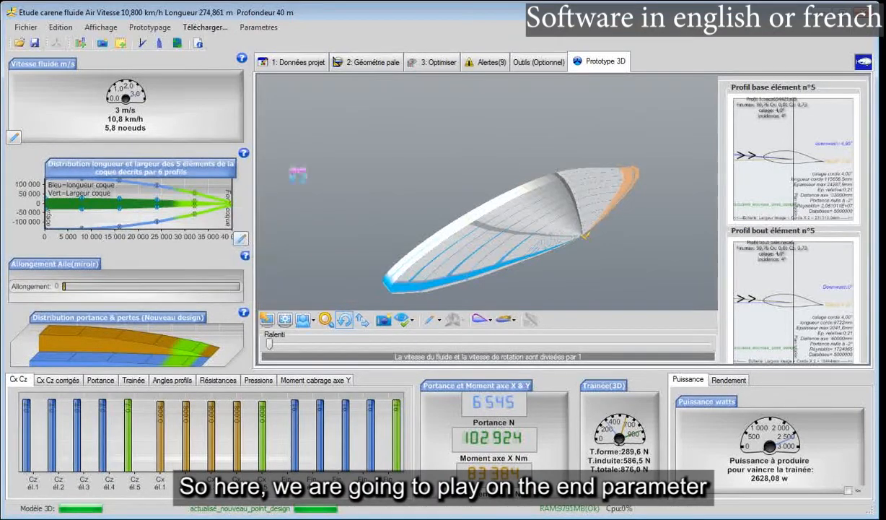
- Increase the hull's bottom length to 78262 mm and rebuild the 3D prototype
left_click(344, 64)
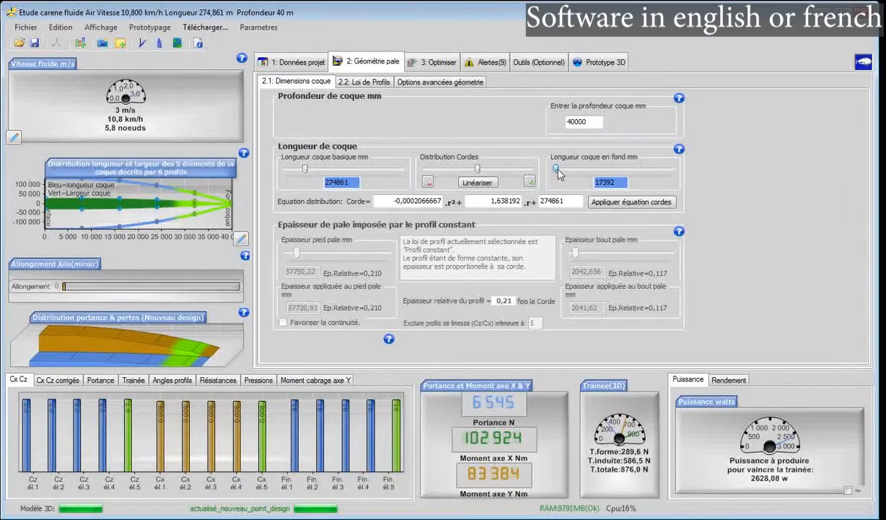
left_click_drag(558, 169, 558, 170)
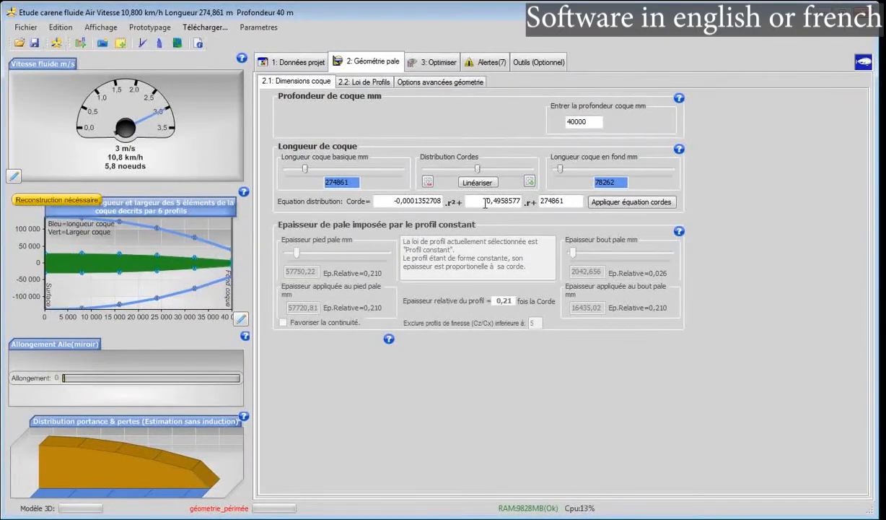
left_click(56, 43)
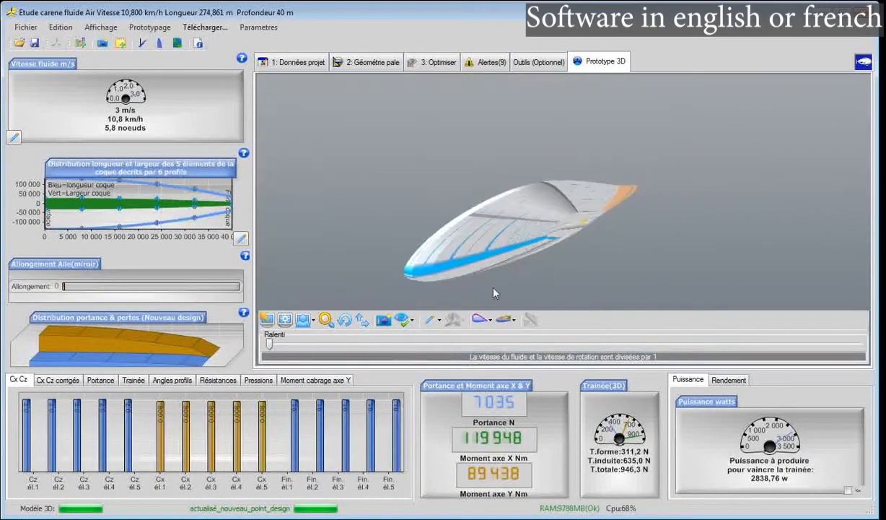
- Rotate the rebuilt half-hull to examine its longer bottom end and overall outline
left_click(346, 322)
left_click_drag(362, 228, 552, 243)
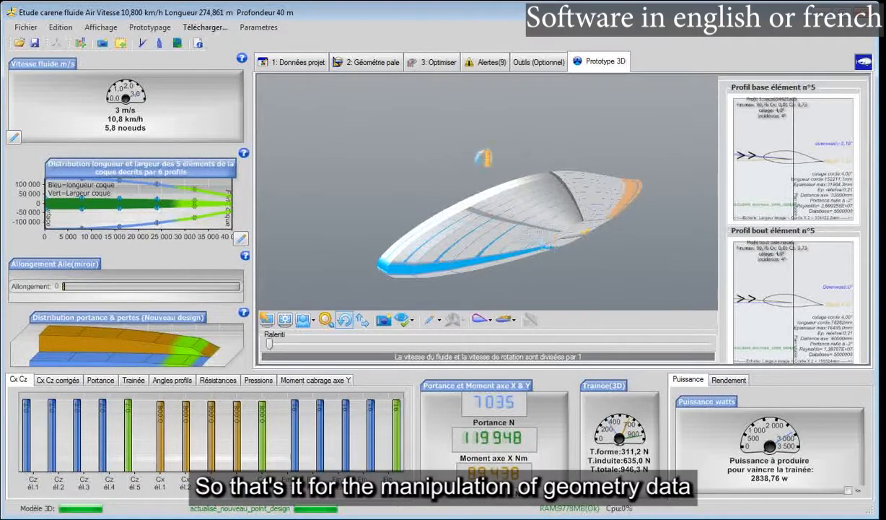
left_click_drag(420, 179, 419, 130)
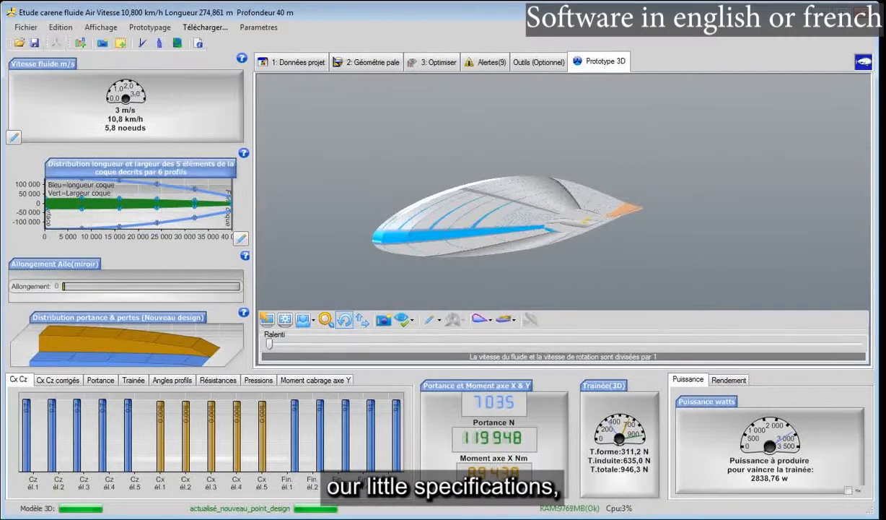
- Switch to Notepad to check the specified volume, total length, lift and flow speed, and return to the hull design
key("alt+Tab")
left_click_drag(475, 238, 578, 157)
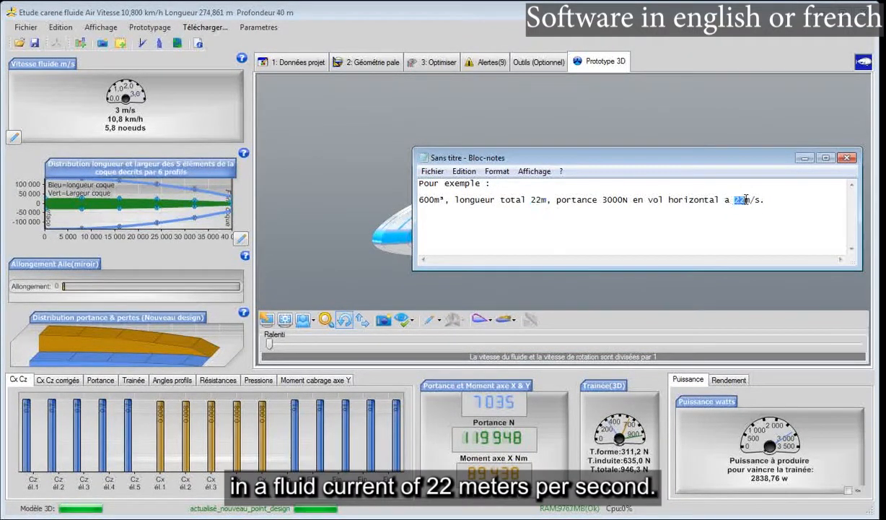
left_click(804, 158)
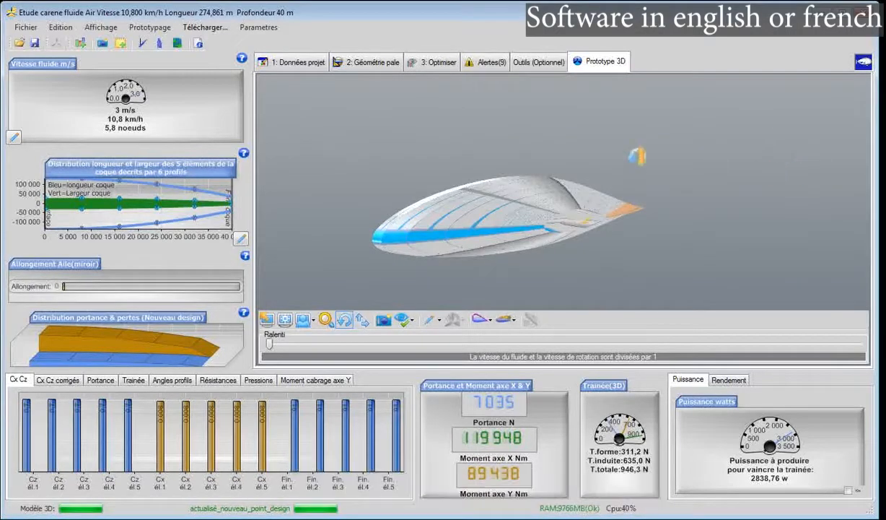
- View the hull dimensions and rotate the 3D prototype to identify the front and end points that define the hull length
left_click(373, 65)
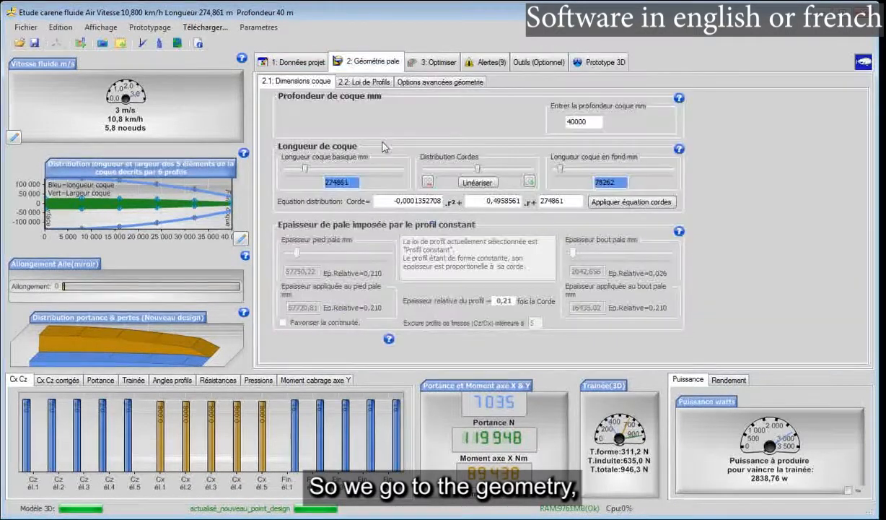
left_click(596, 65)
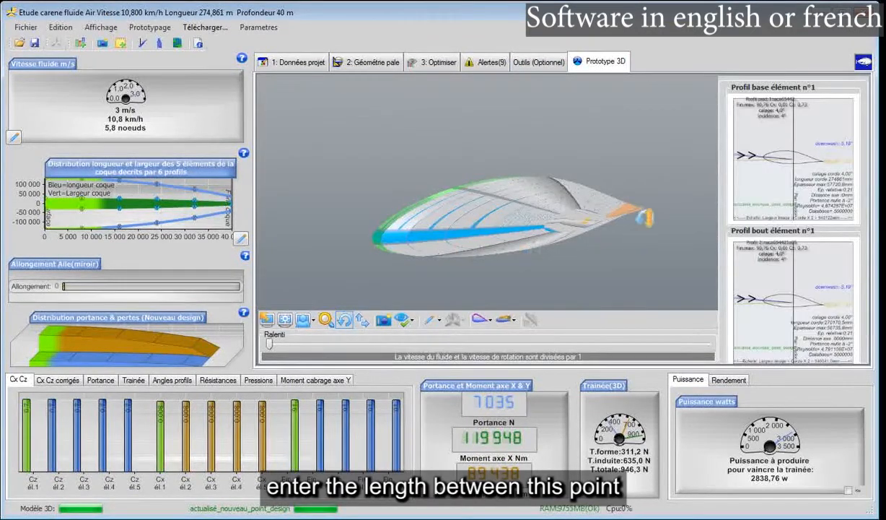
left_click_drag(622, 247, 650, 170)
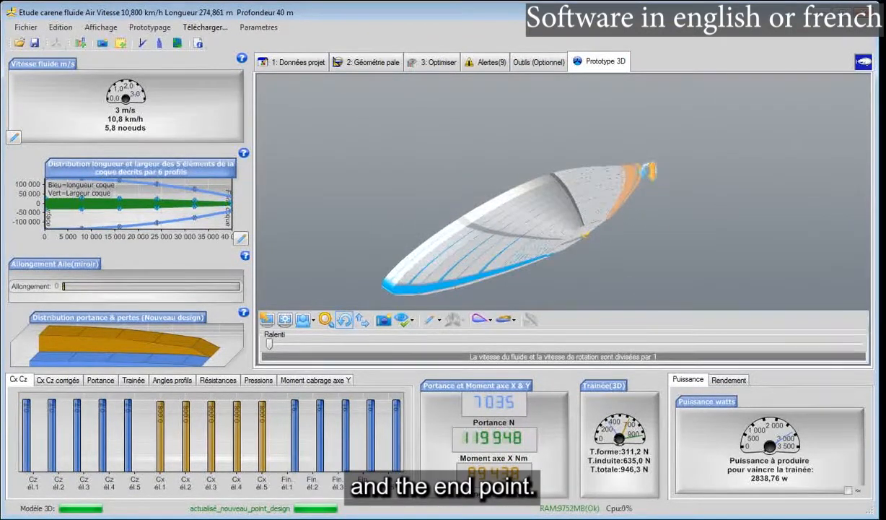
- Set the hull's basic length to 22000 mm in the hull dimensions
left_click(384, 70)
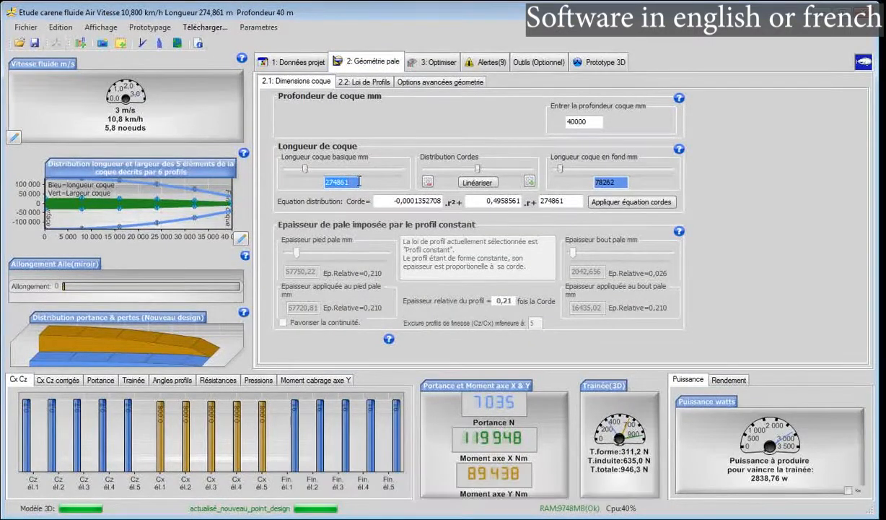
type("2")
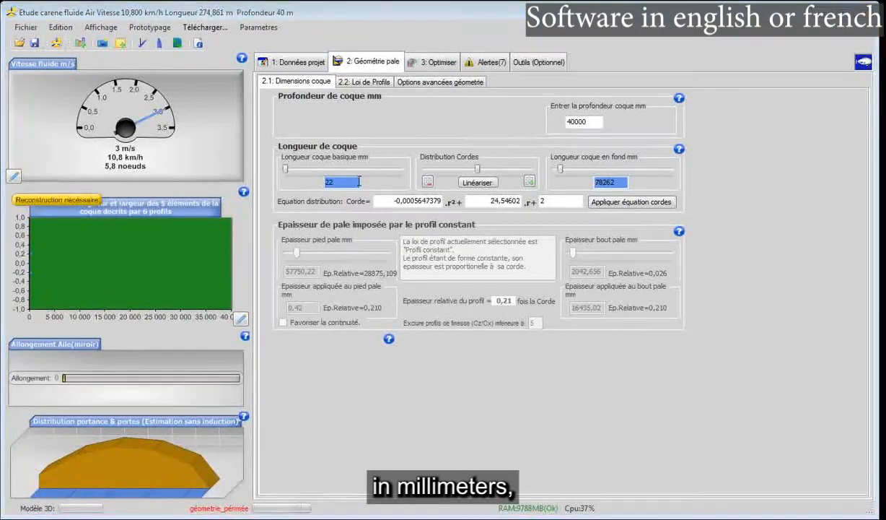
type("20")
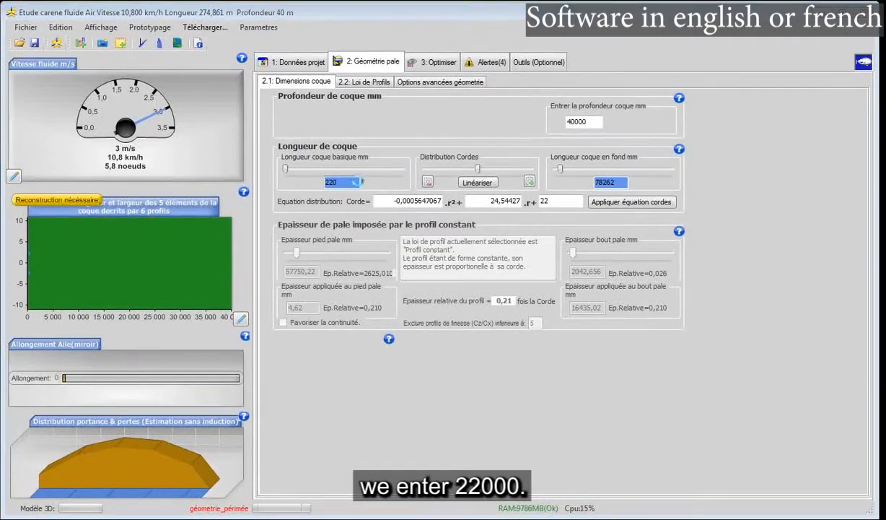
type("00")
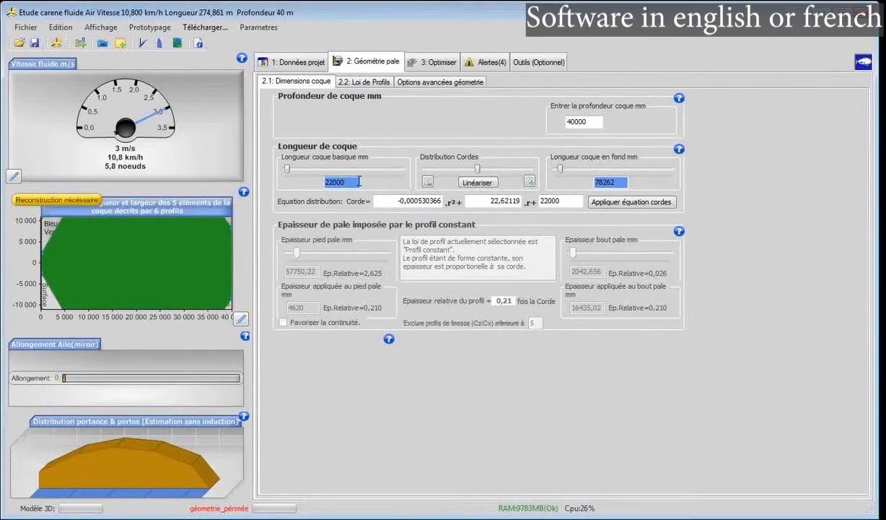
- Set the hull's bottom length to 1 mm and linearise the length distribution
left_click(567, 182)
type("1")
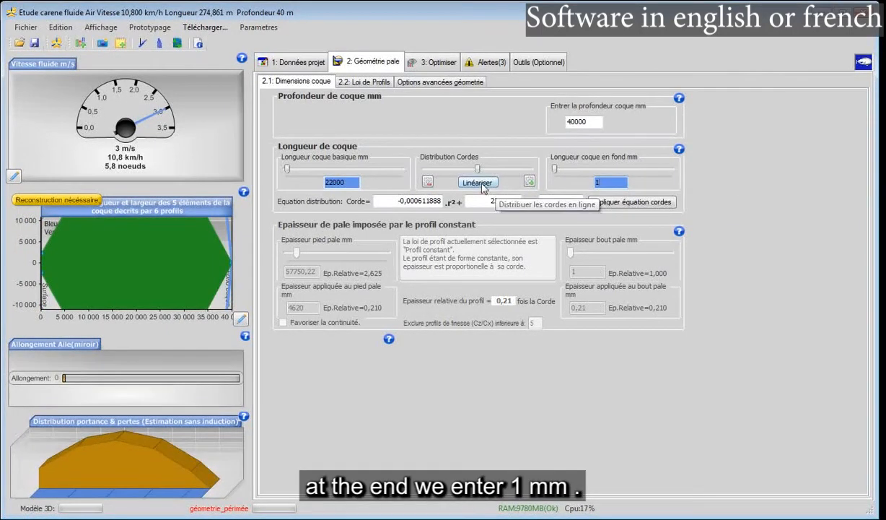
left_click(482, 185)
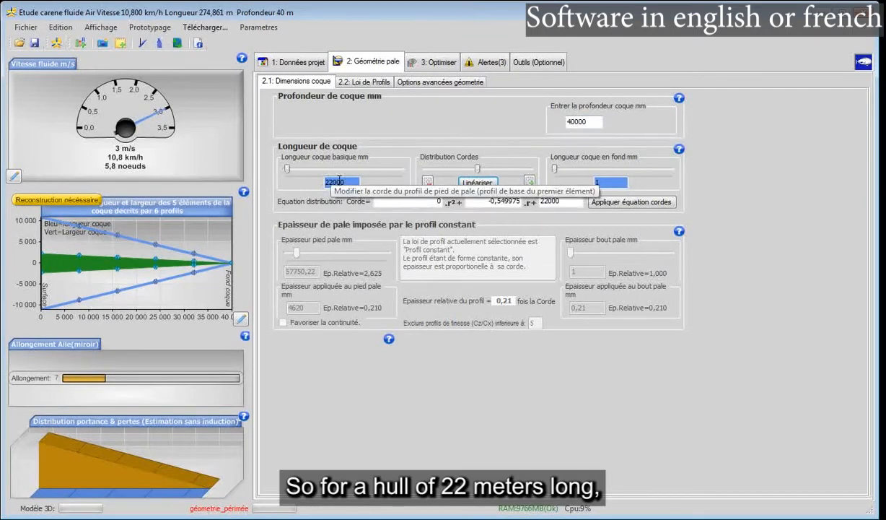
- Set the hull depth to 4000 mm and linearise the length distribution again
left_click(589, 122)
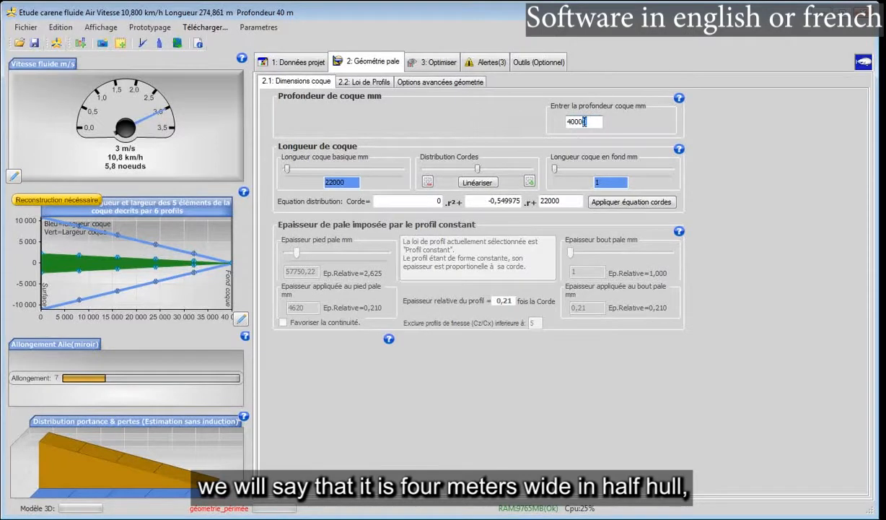
key("Return")
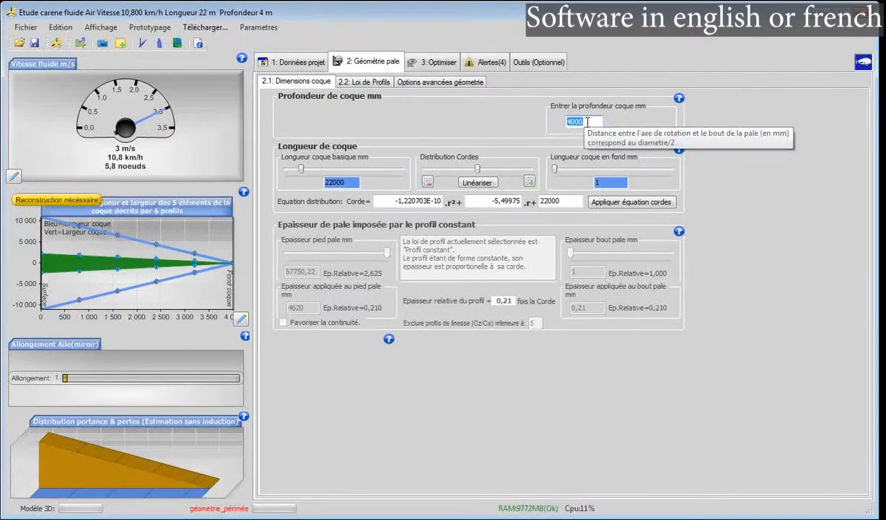
left_click(587, 122)
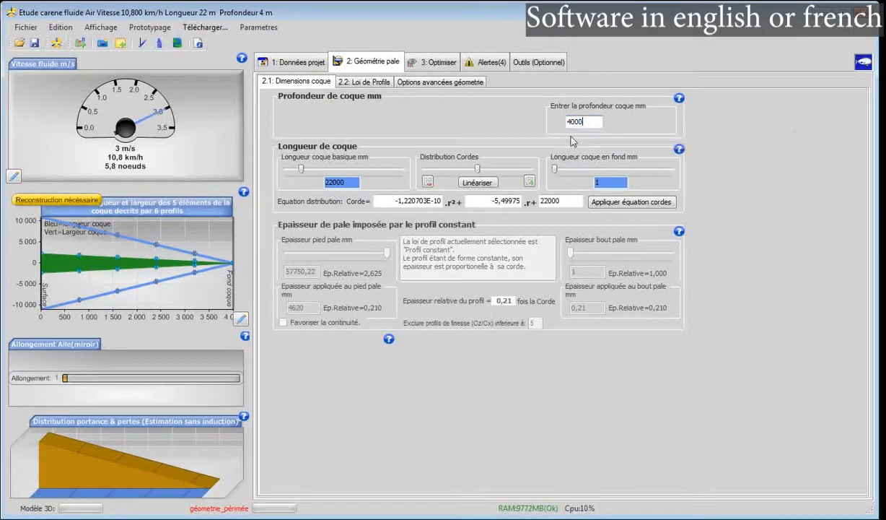
left_click(482, 183)
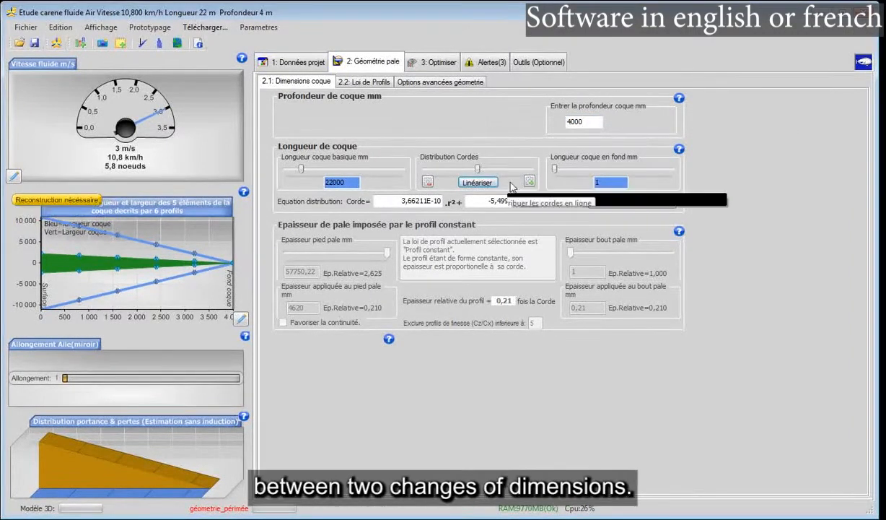
- Curve the length distribution outward for a straight edge near the surface, fine-tuning the equation to about -0.0017 r² + 1.3086 r + 22000
left_click(529, 182)
left_click(530, 182)
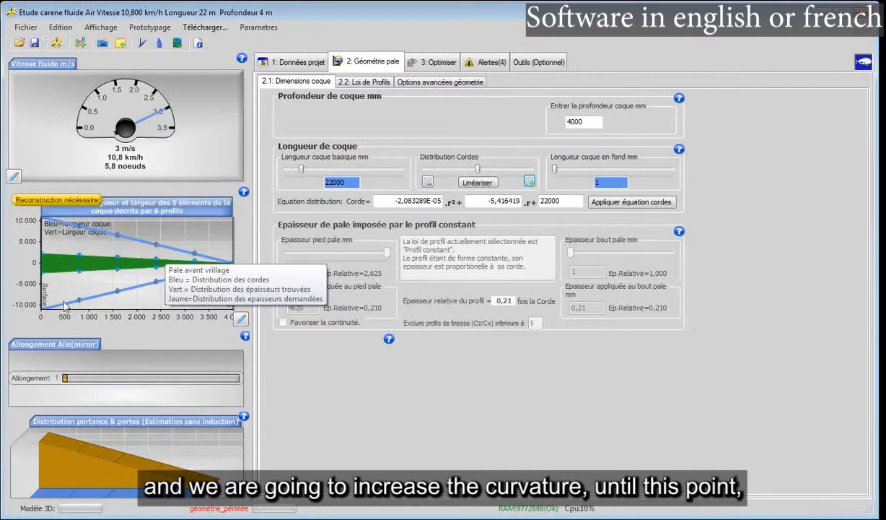
mouse_move(80, 302)
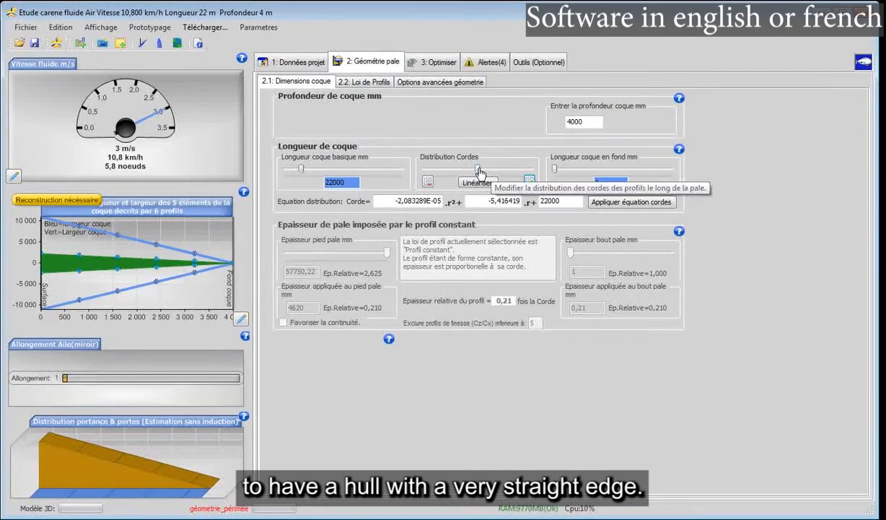
left_click_drag(479, 173, 496, 173)
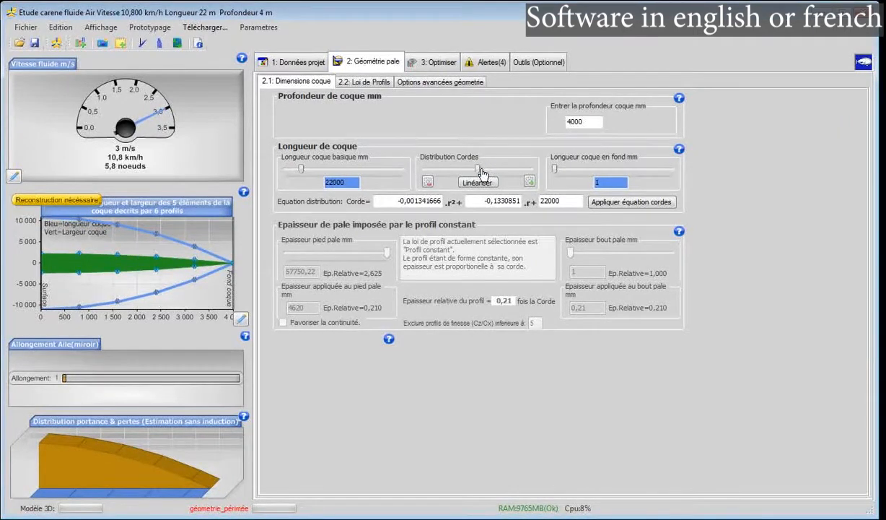
left_click(530, 182)
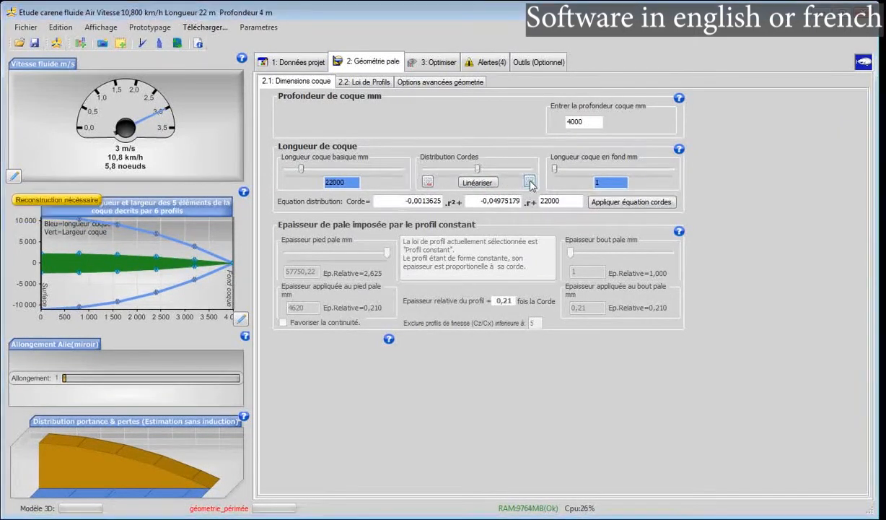
left_click(531, 182)
left_click(530, 183)
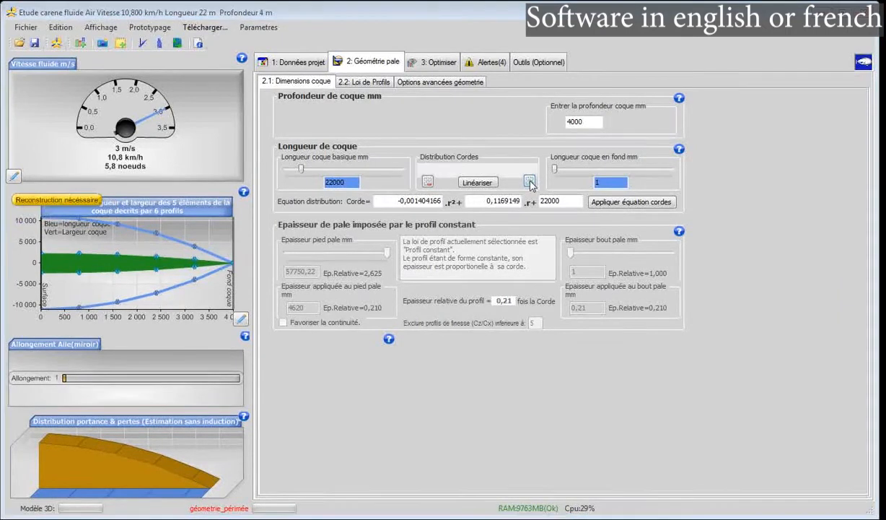
left_click(530, 182)
left_click(530, 182)
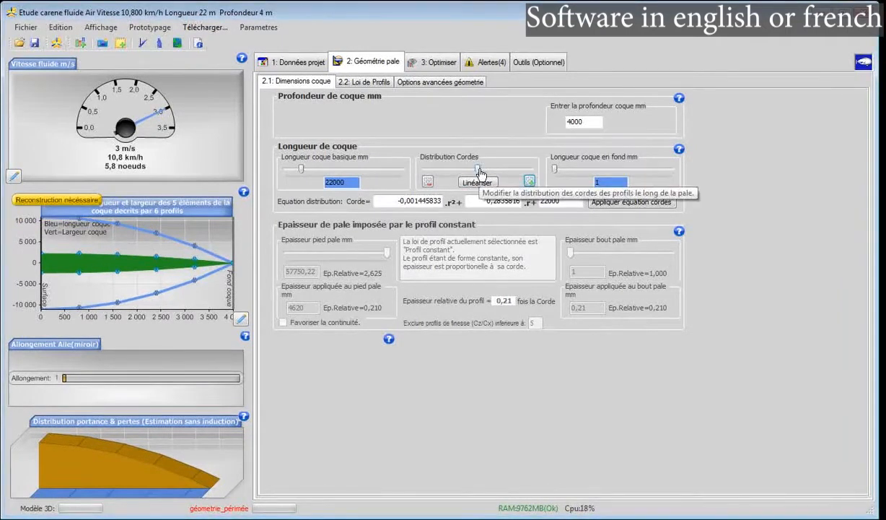
left_click_drag(479, 170, 485, 175)
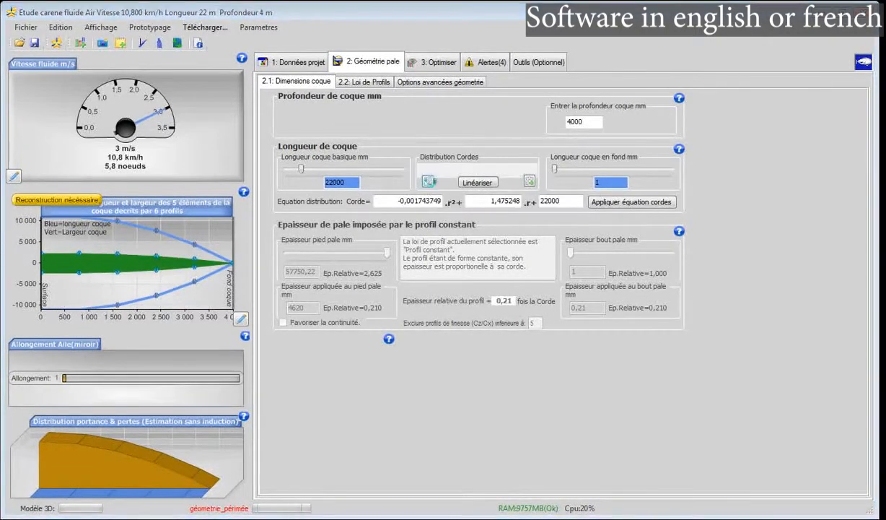
left_click(428, 183)
left_click(428, 182)
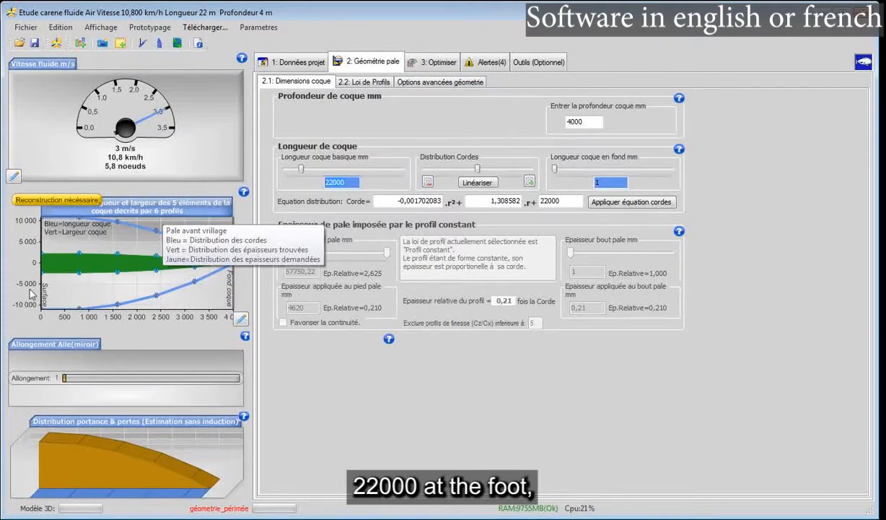
- Set the hull's bottom length to 100 mm and rebuild the 3D prototype
left_click(615, 185)
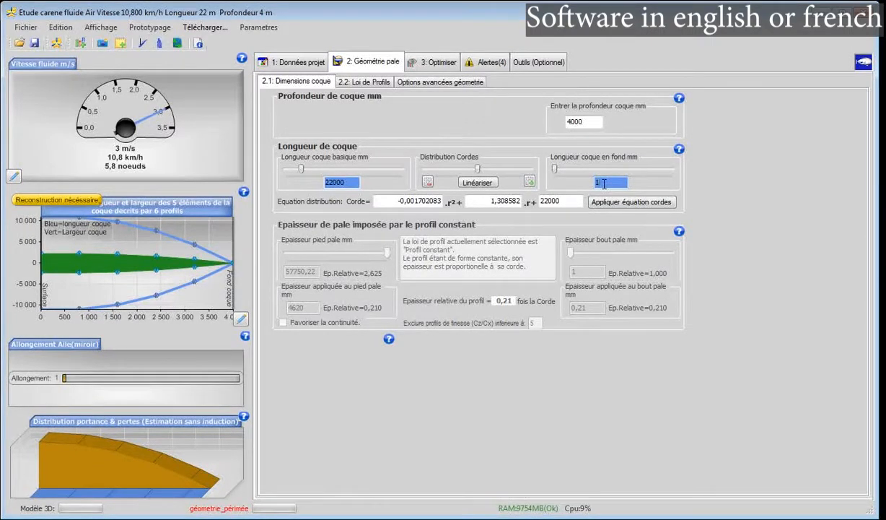
type("00")
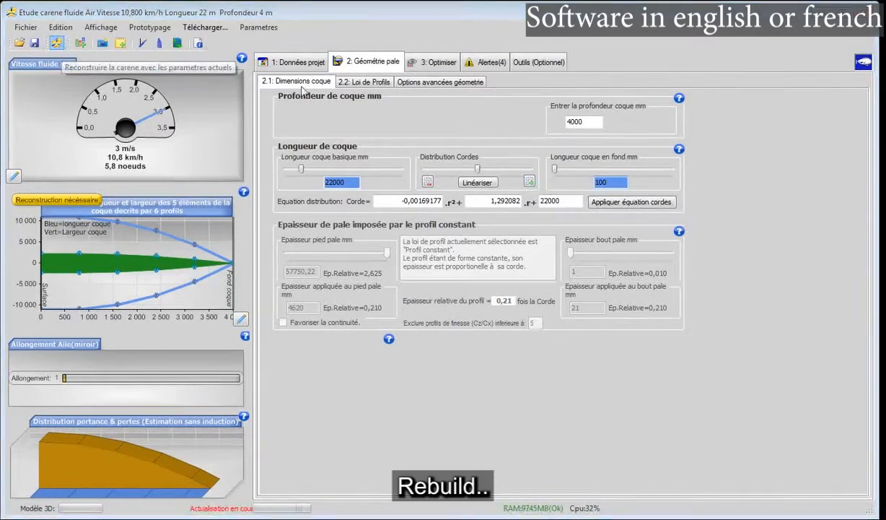
left_click(57, 44)
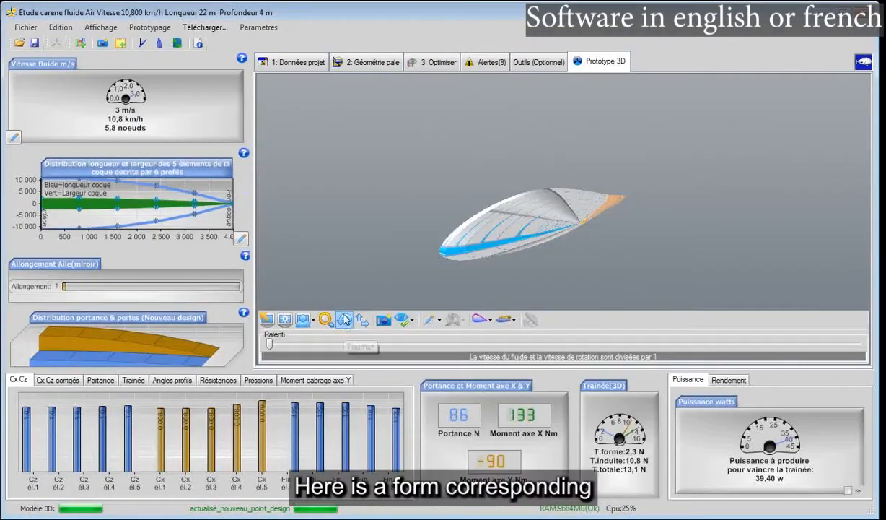
left_click(345, 319)
left_click_drag(395, 213, 531, 220)
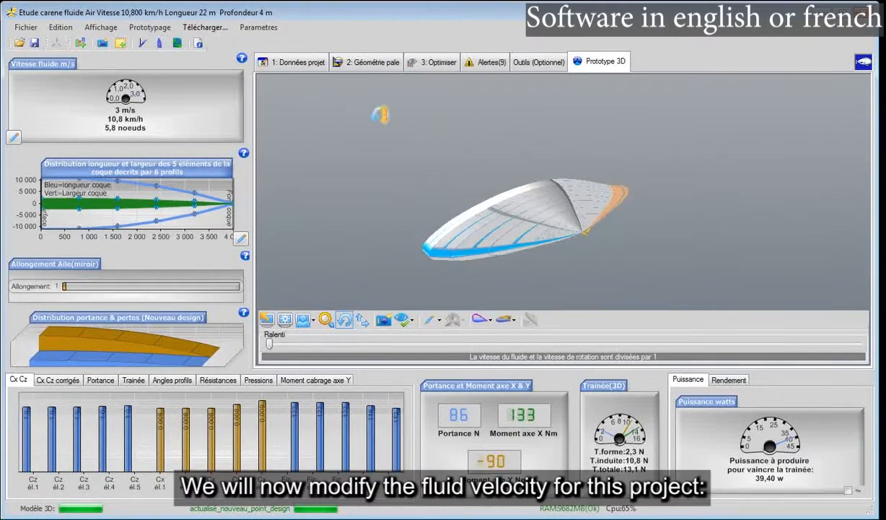
- Set the upstream fluid speed at the operating point to 22 m/s and rebuild the hull
left_click(298, 63)
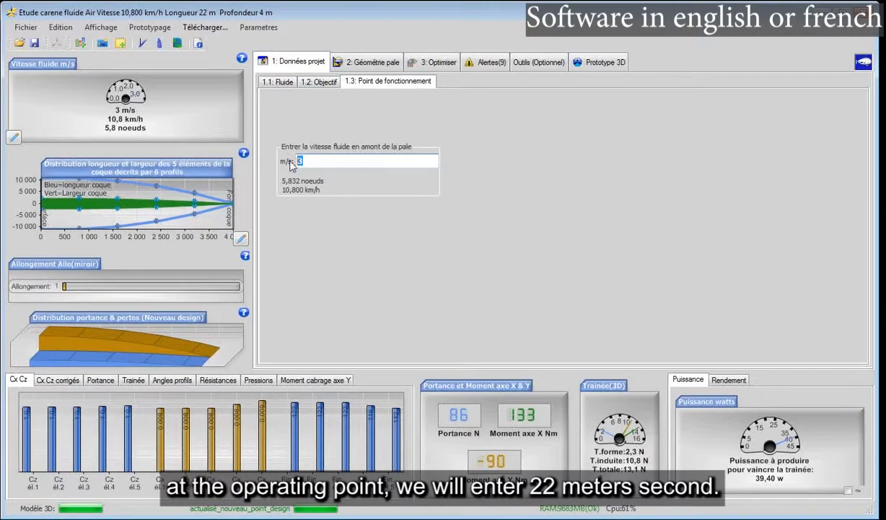
type("2")
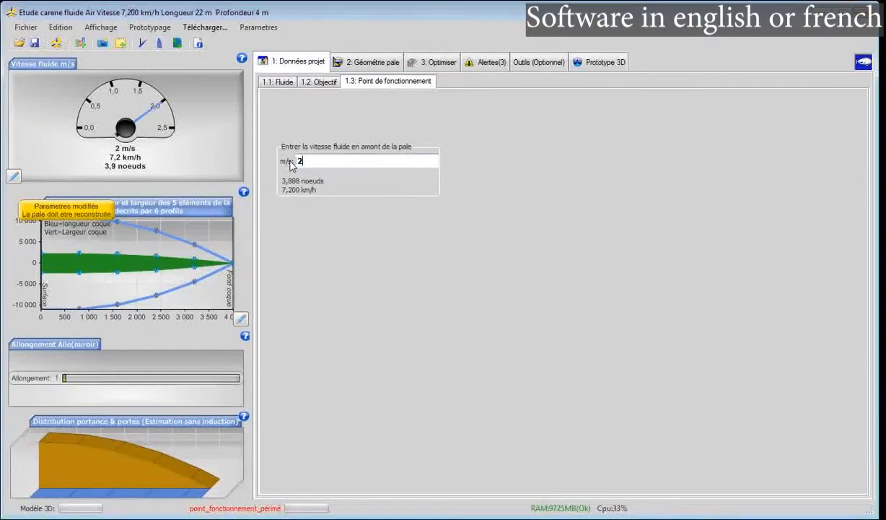
type("2")
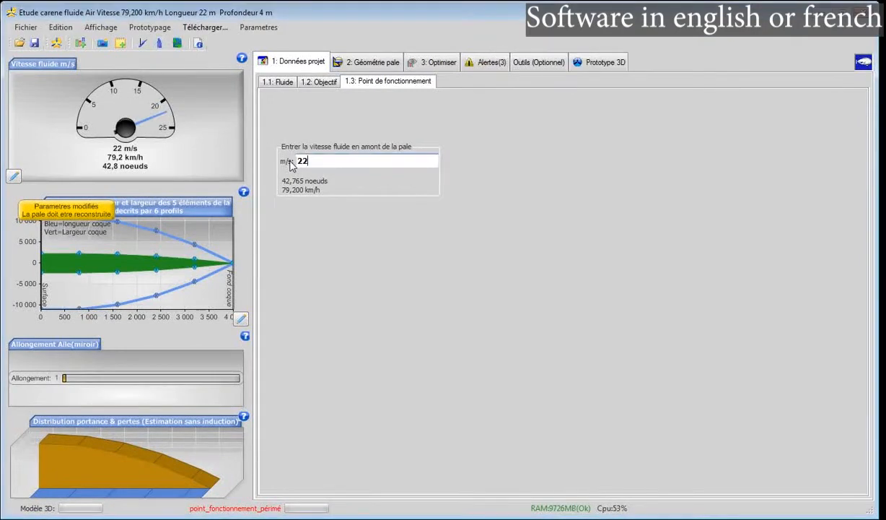
left_click(57, 44)
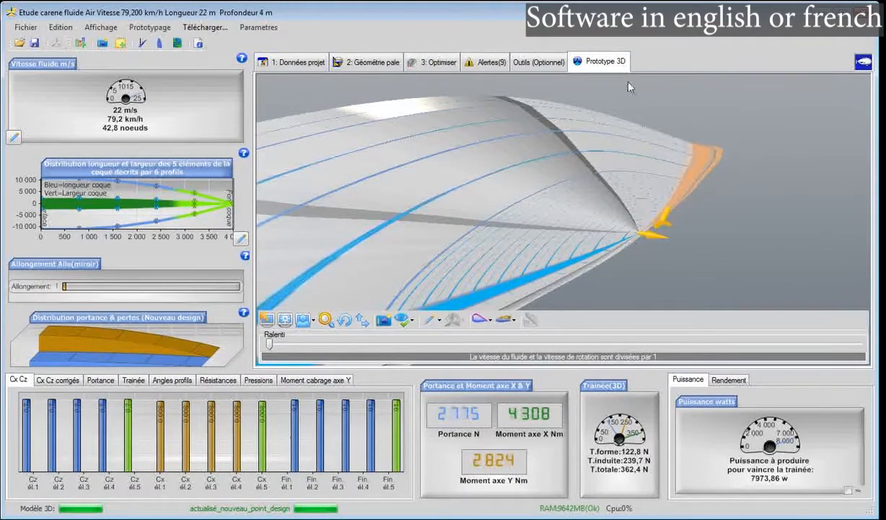
- Examine the rebuilt half-hull prototype as a whole and from several angles
scroll(477, 186, "down", 3)
scroll(476, 189, "up", 3)
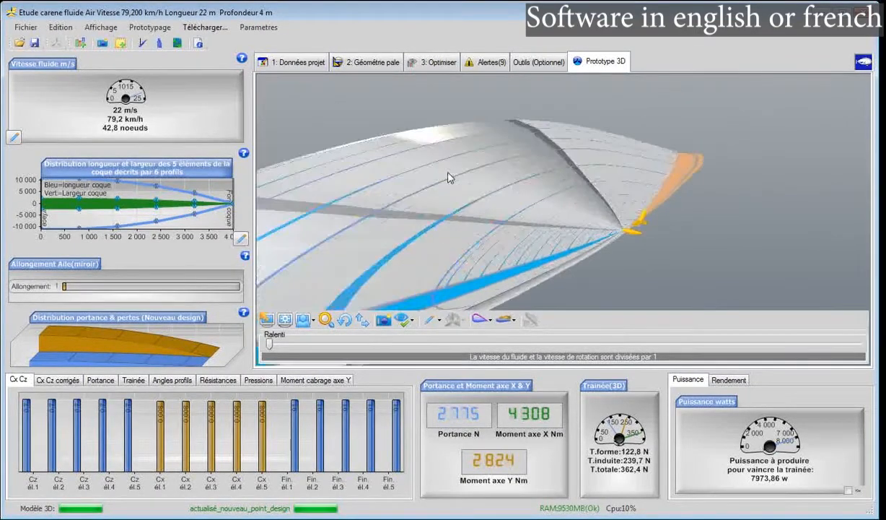
scroll(448, 177, "down", 4)
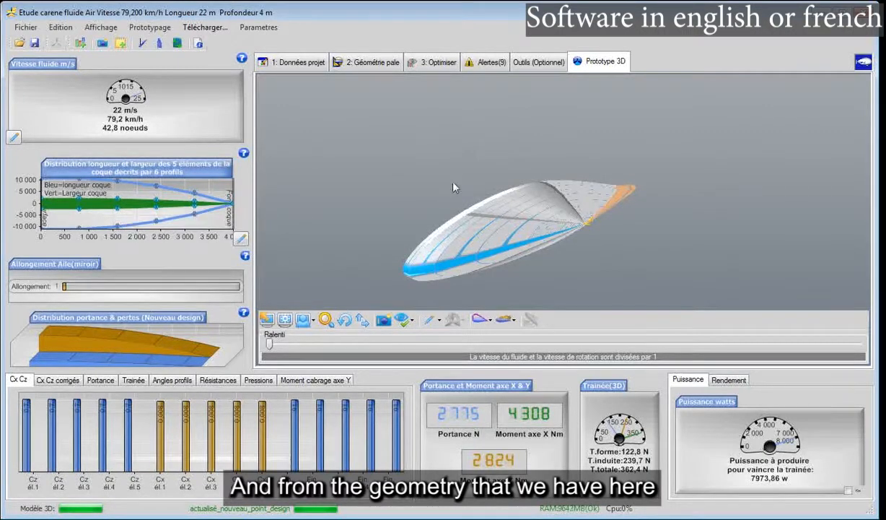
left_click(344, 319)
left_click_drag(344, 215, 371, 216)
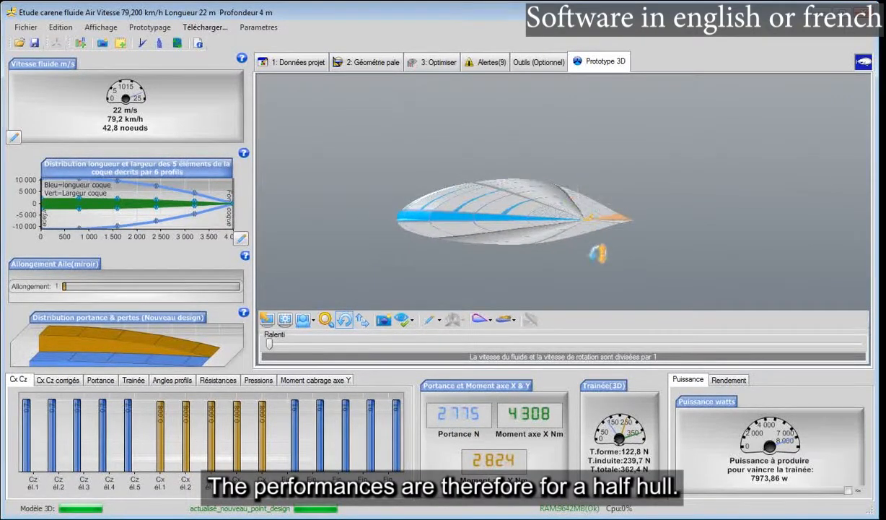
left_click_drag(598, 252, 578, 252)
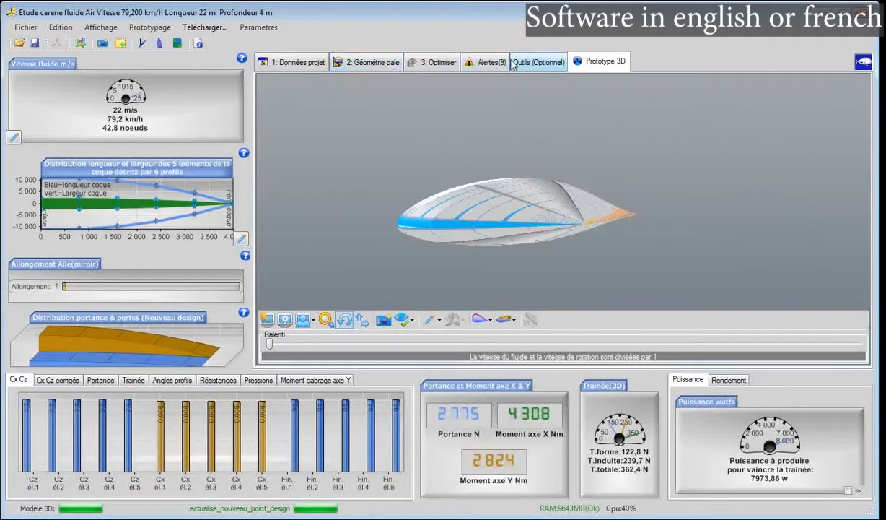
- Read the complete-hull performance in the alert messages, focusing on the lifted mass, and bring up the Notepad specification for comparison
left_click(484, 62)
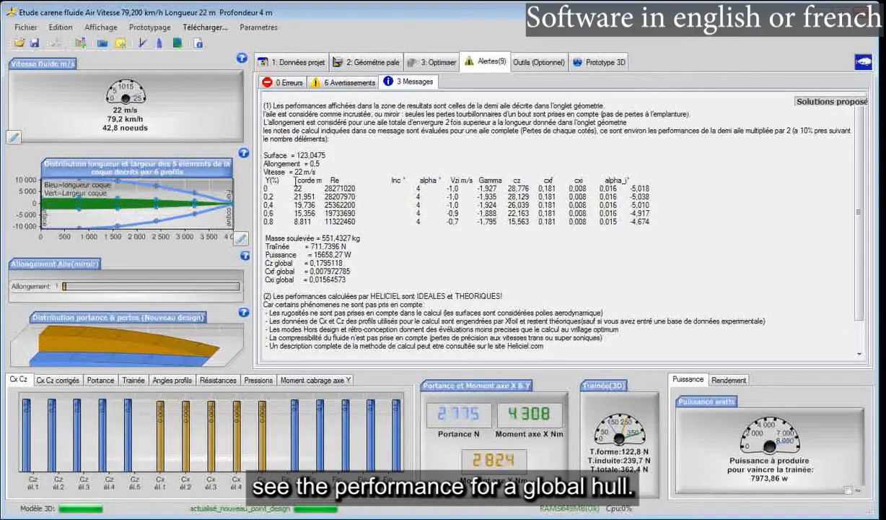
left_click_drag(265, 154, 397, 284)
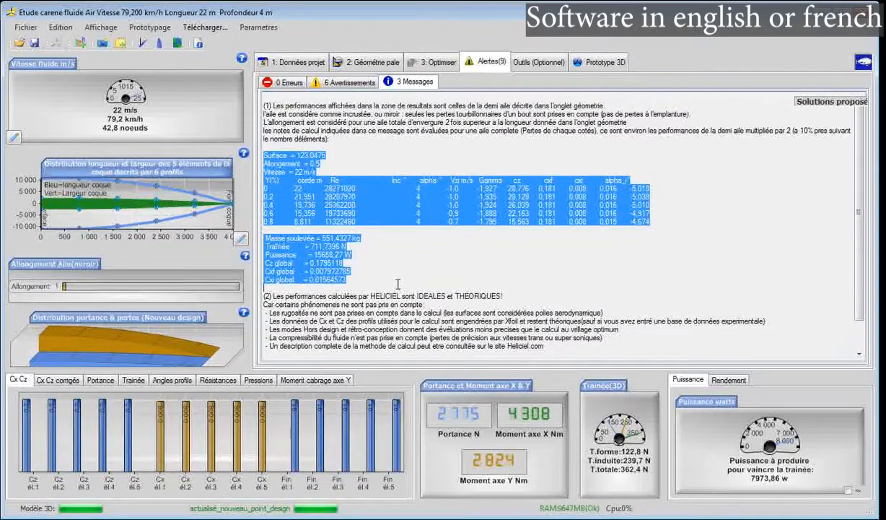
left_click(398, 284)
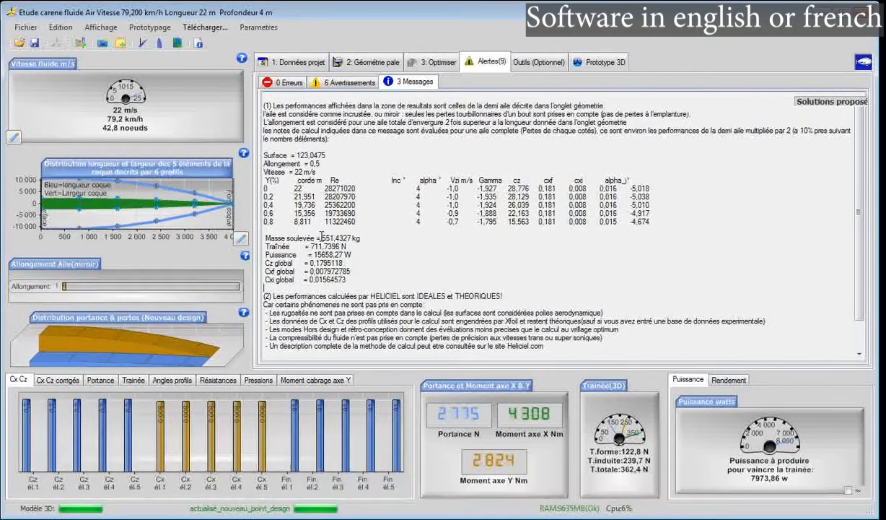
left_click_drag(321, 237, 331, 237)
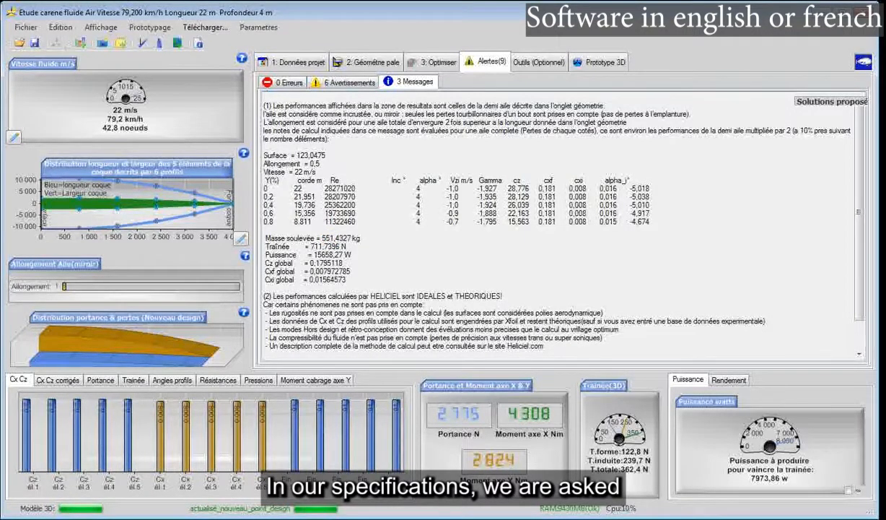
left_click(252, 518)
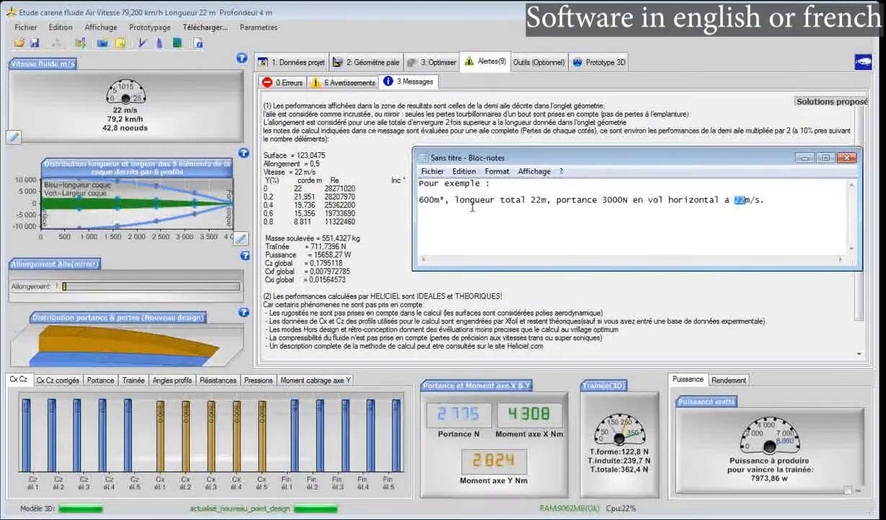
- Check the 3000 N and 600 m³ targets in the Notepad specification and display element 1's hull properties in the info pane's details
left_click_drag(603, 199, 617, 199)
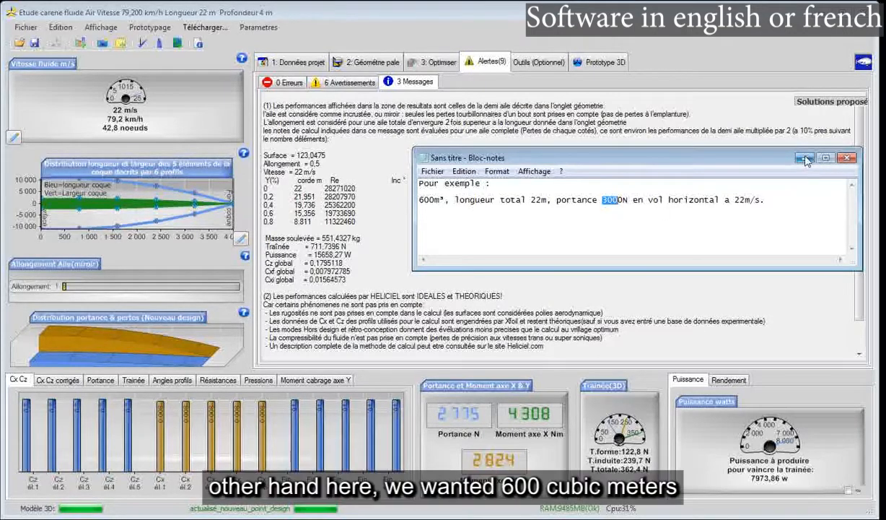
left_click_drag(419, 200, 433, 201)
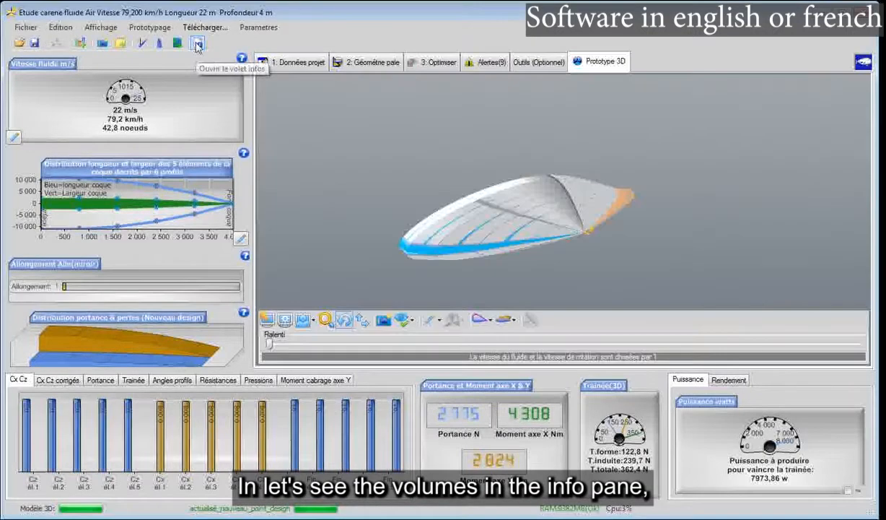
left_click(198, 44)
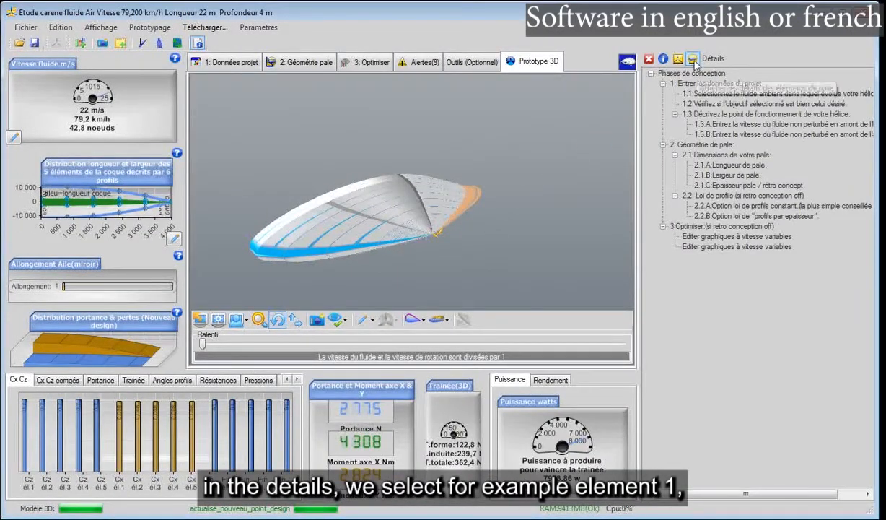
left_click(693, 59)
left_click(750, 58)
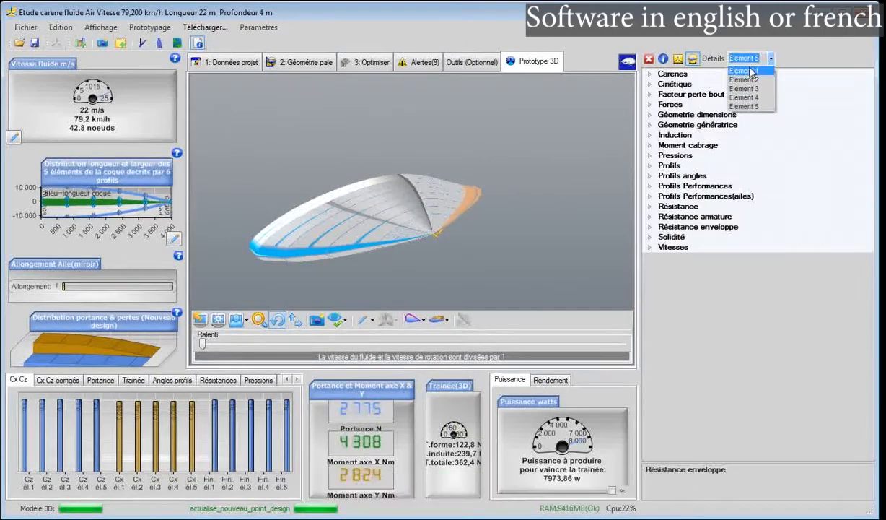
left_click(750, 71)
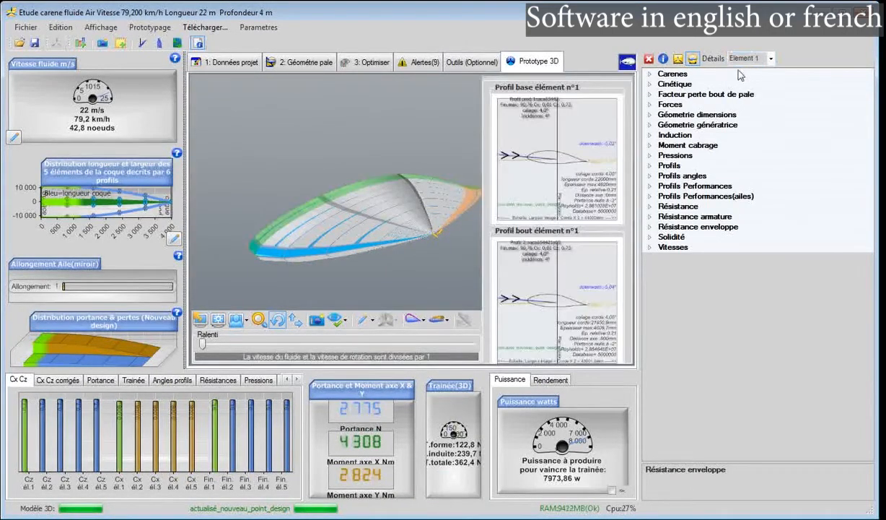
left_click(649, 74)
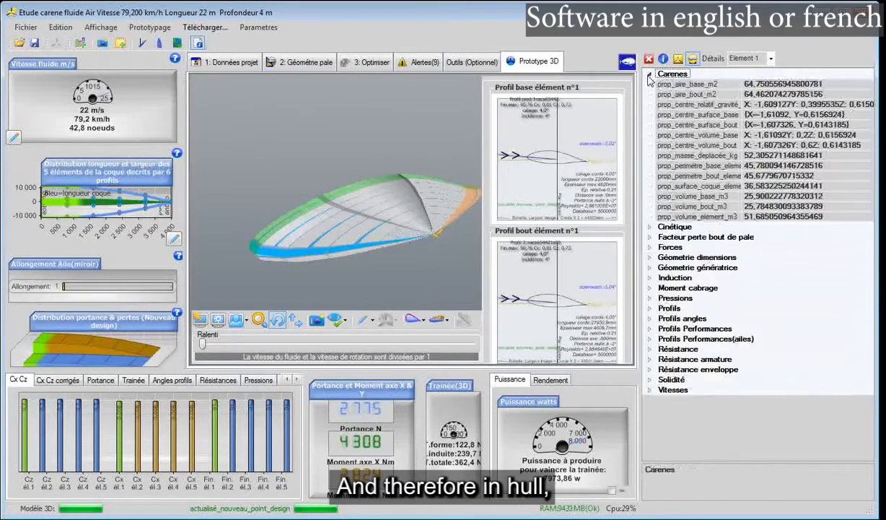
- Read the element volume (prop_volume_element_m3) of each half-hull element and compare the volumes with the 600 m³ target in Notepad
left_click(697, 217)
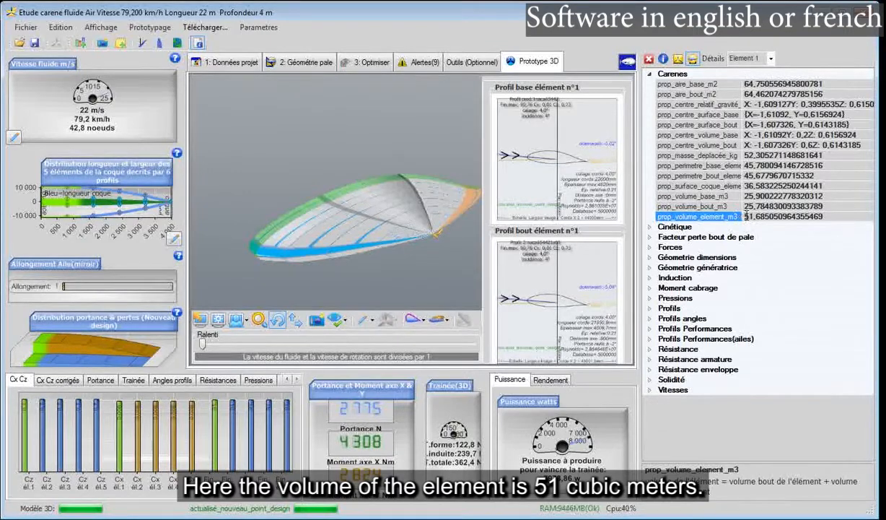
double_click(748, 216)
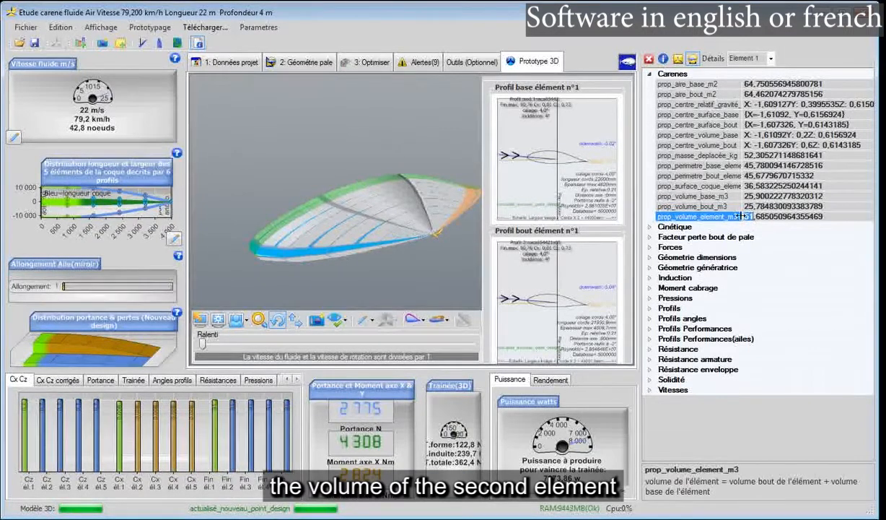
left_click(282, 242)
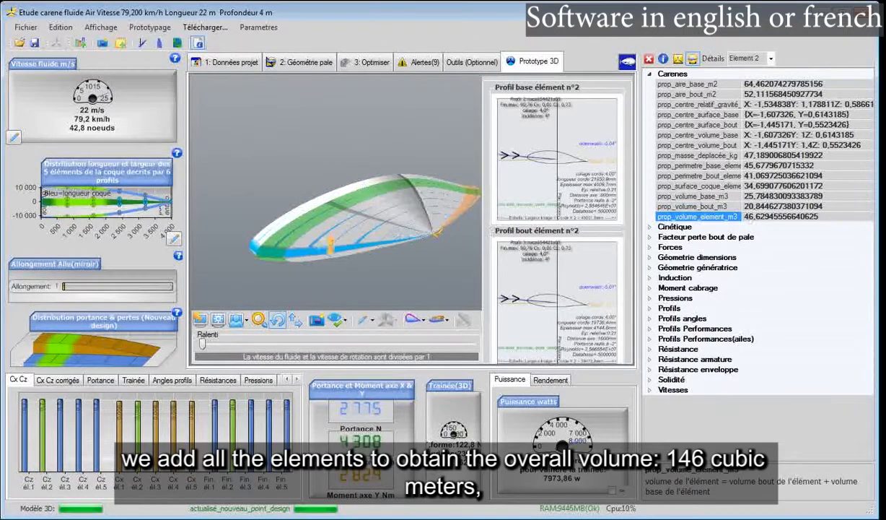
left_click(317, 238)
left_click(355, 250)
left_click(408, 243)
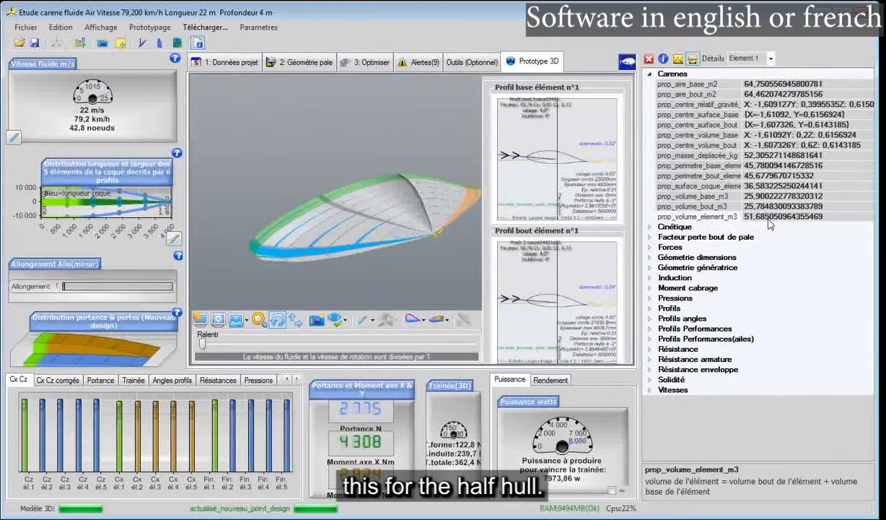
left_click(389, 270)
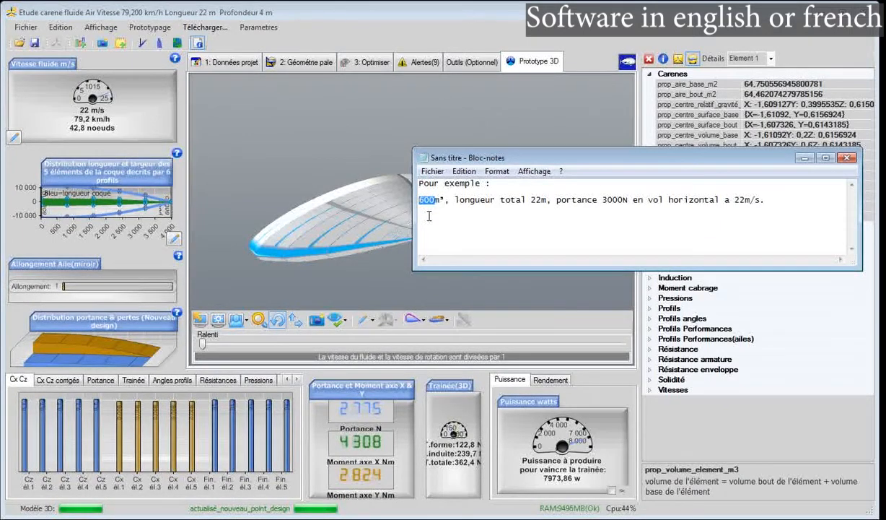
left_click(848, 158)
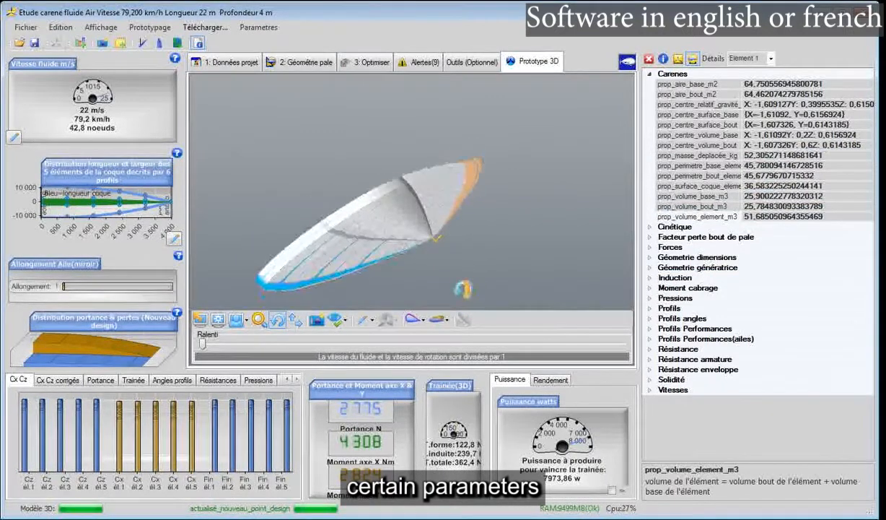
- Examine the half-hull's thickness and section shape in the 3D prototype from the side and from several other angles
scroll(388, 269, "up", 1)
scroll(388, 269, "down", 2)
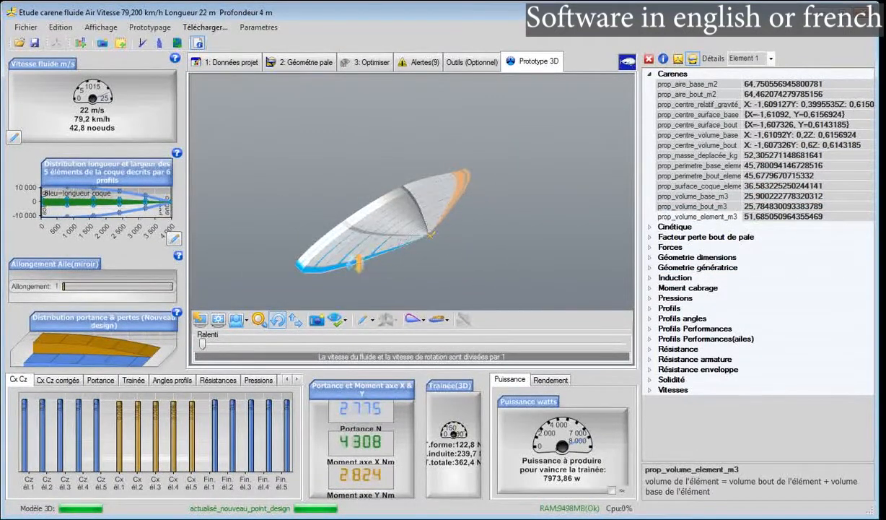
left_click(348, 261)
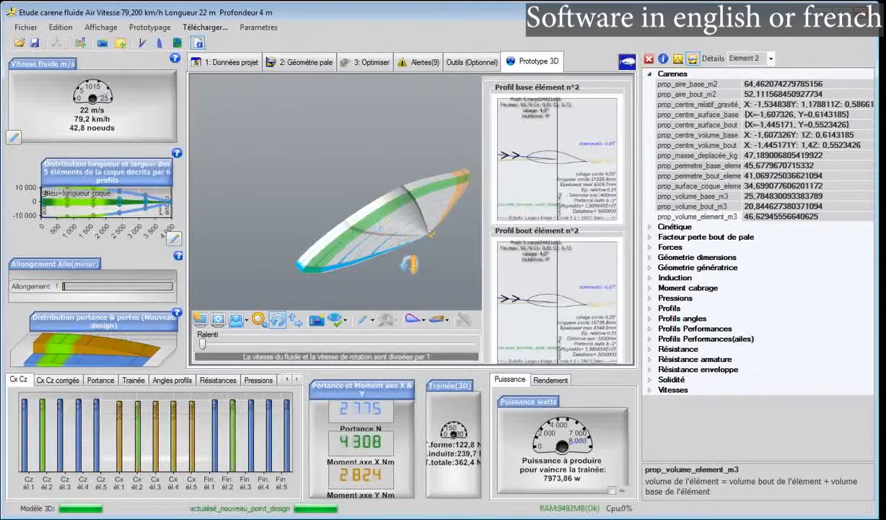
left_click_drag(393, 254, 391, 195)
left_click_drag(226, 227, 366, 226)
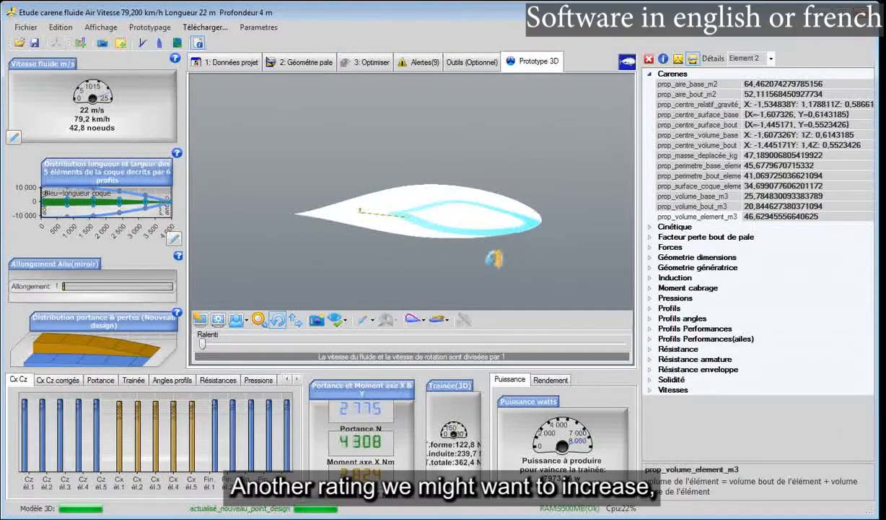
left_click_drag(332, 256, 341, 268)
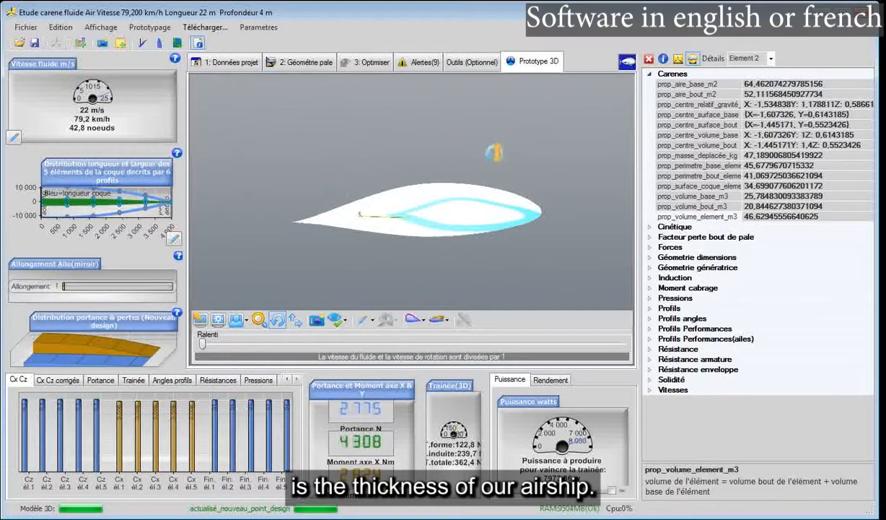
left_click_drag(465, 249, 480, 289)
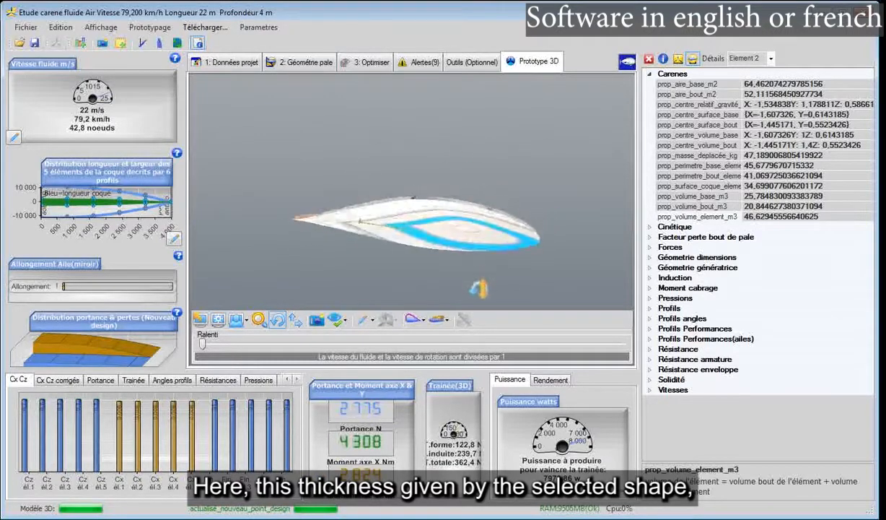
left_click(435, 235)
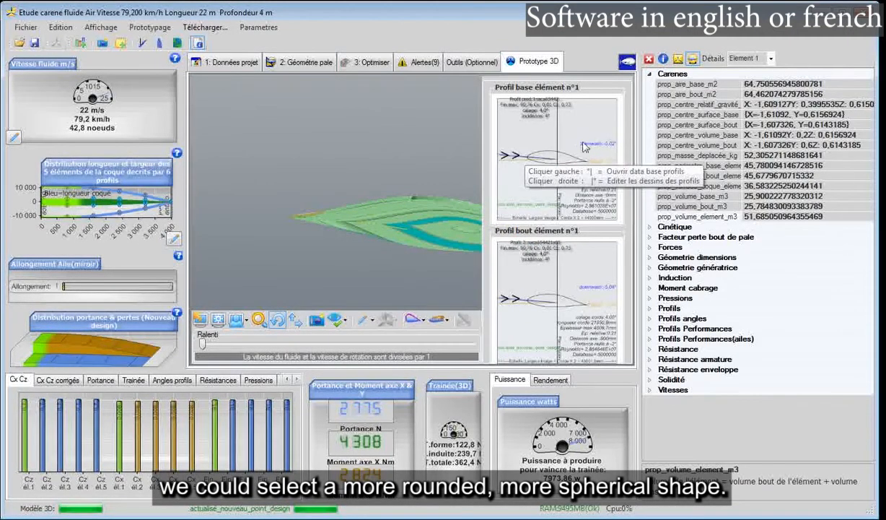
left_click(372, 264)
left_click_drag(365, 253, 390, 272)
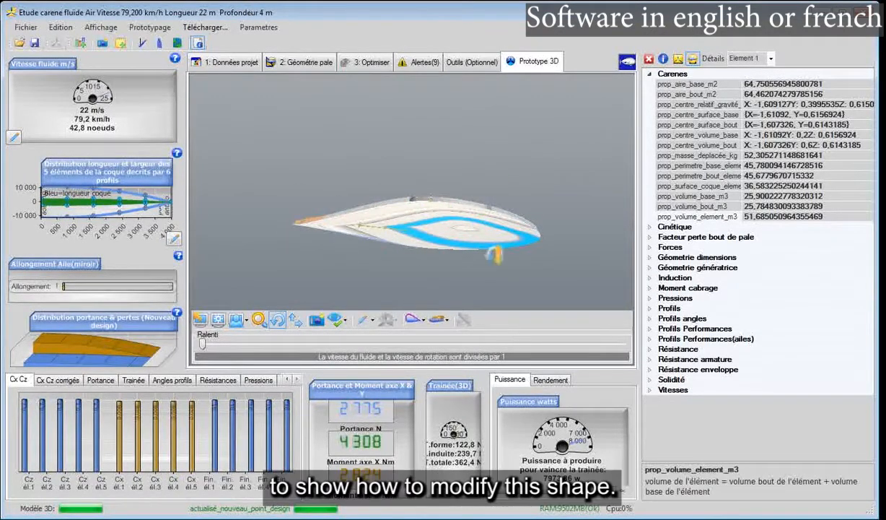
left_click_drag(510, 181, 487, 228)
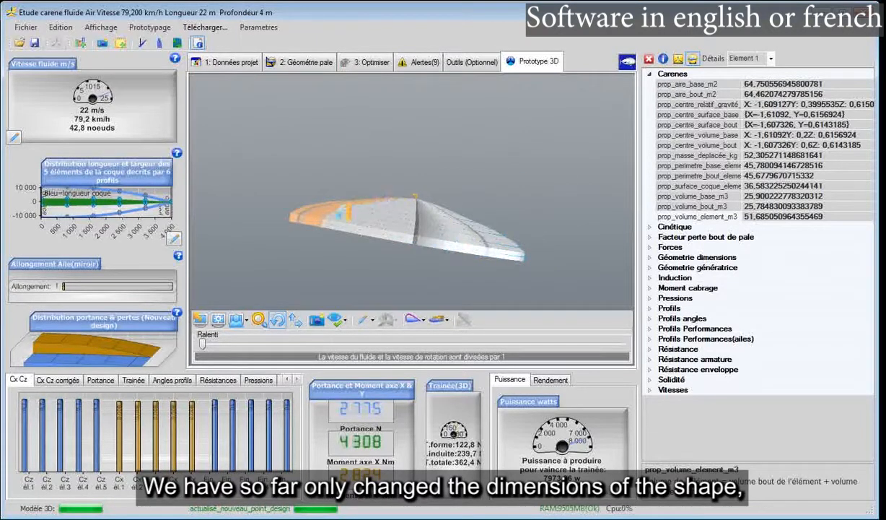
left_click_drag(425, 284, 462, 272)
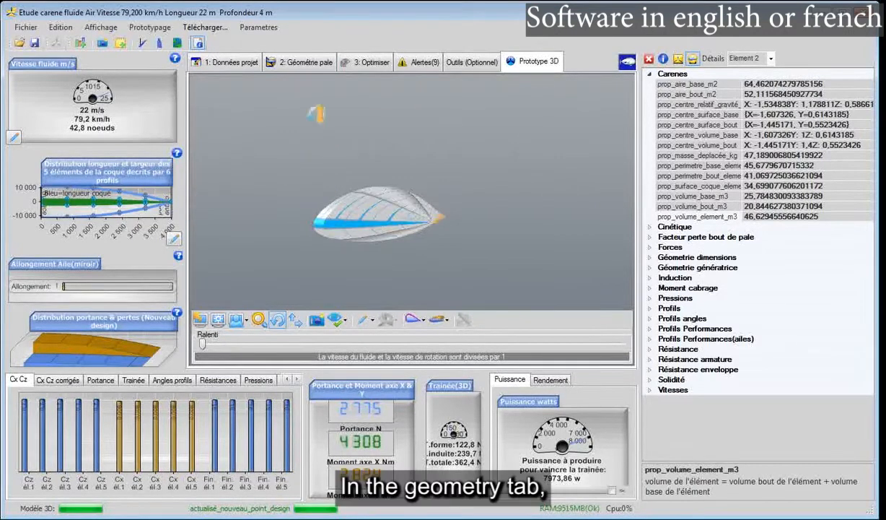
- Choose the thicker zeb1 profile from the profile database and apply it as the default for the constant profile law
left_click(304, 64)
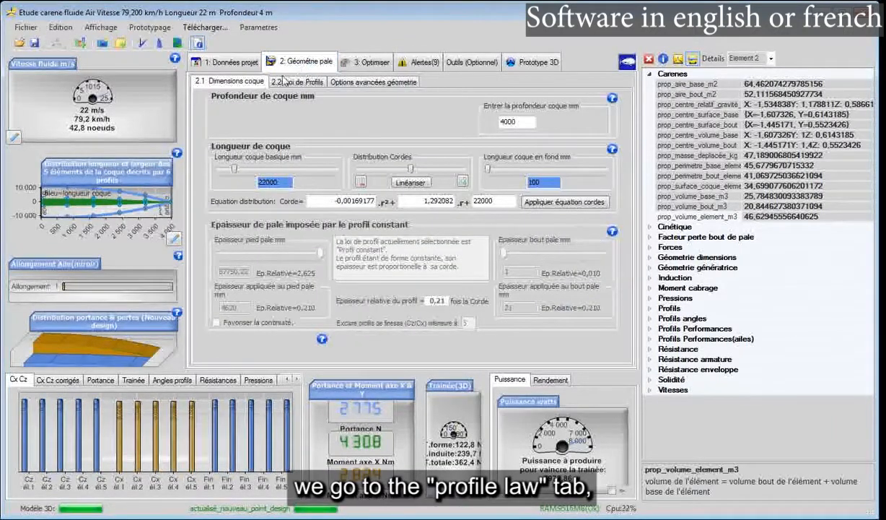
left_click(305, 84)
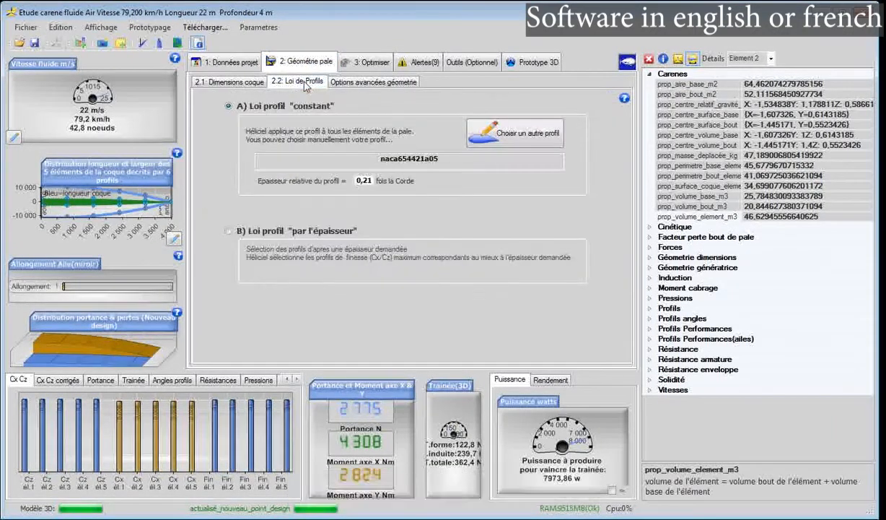
left_click(535, 143)
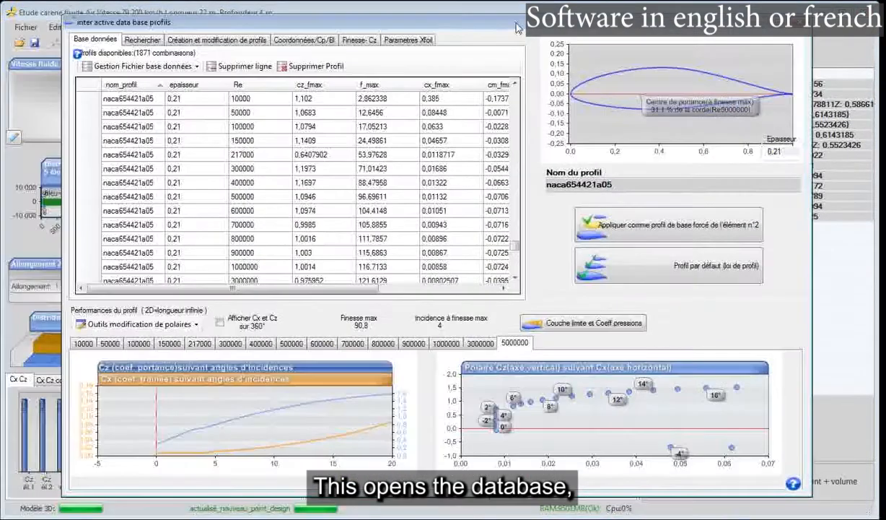
left_click_drag(517, 28, 520, 25)
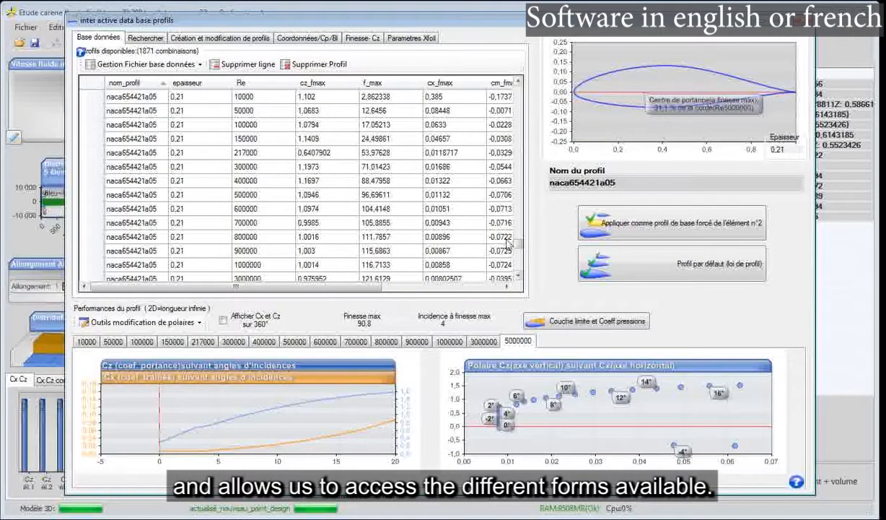
left_click_drag(519, 244, 518, 265)
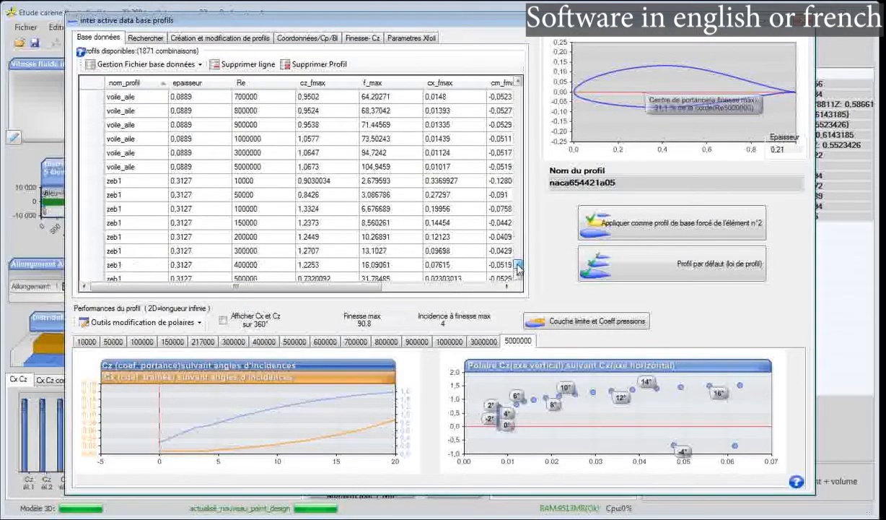
left_click(135, 210)
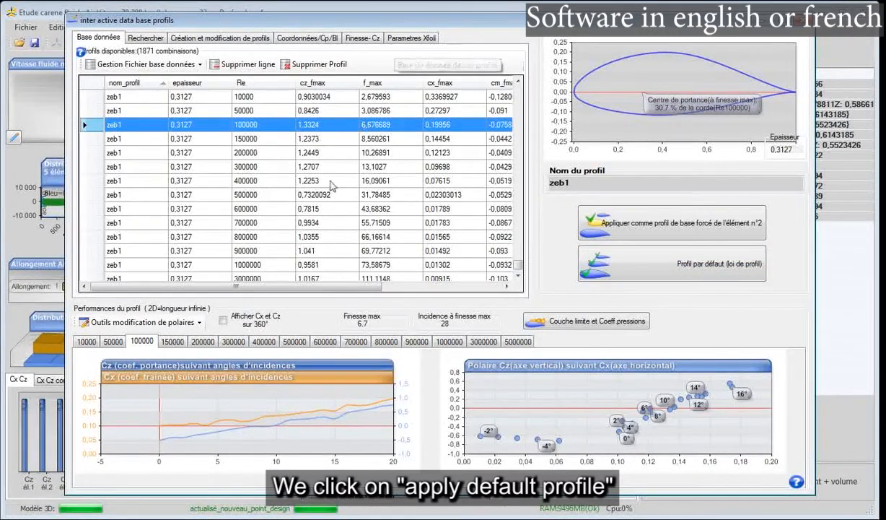
left_click(659, 277)
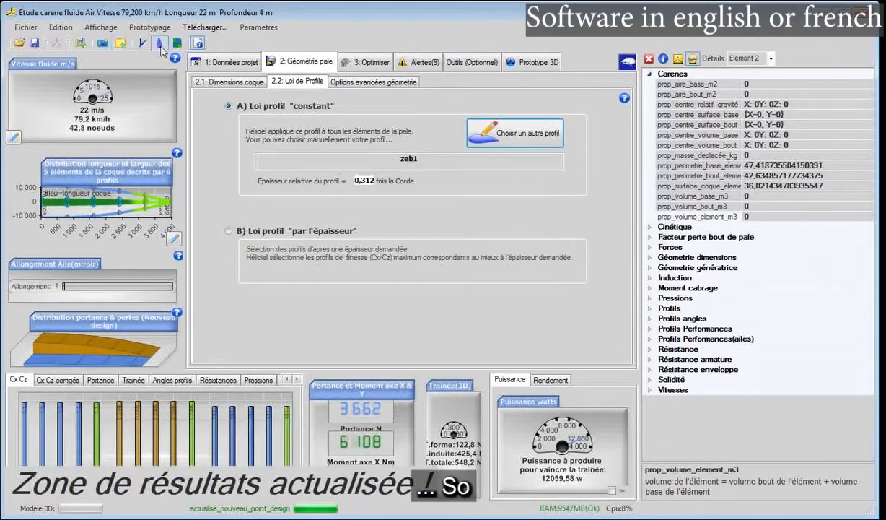
- Rebuild the 3D prototype with the zeb1 profile and examine the wider half-hull from several angles
left_click(525, 63)
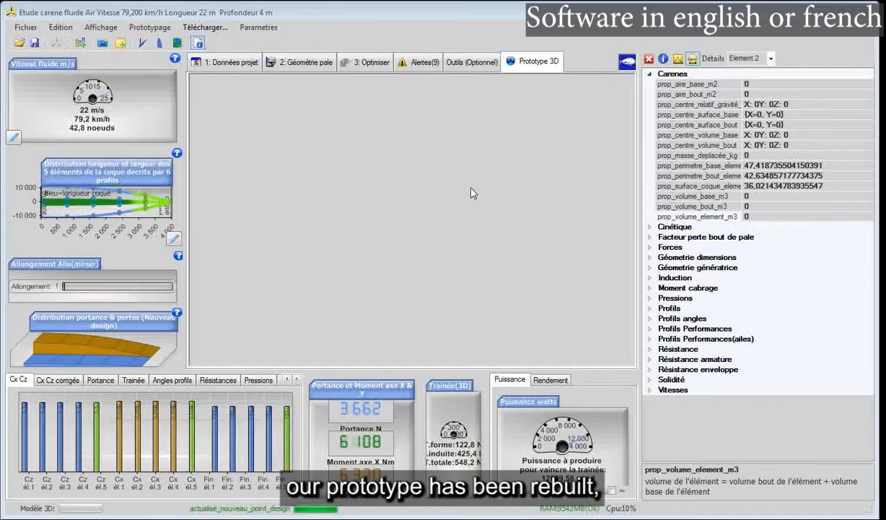
scroll(469, 225, "down", 5)
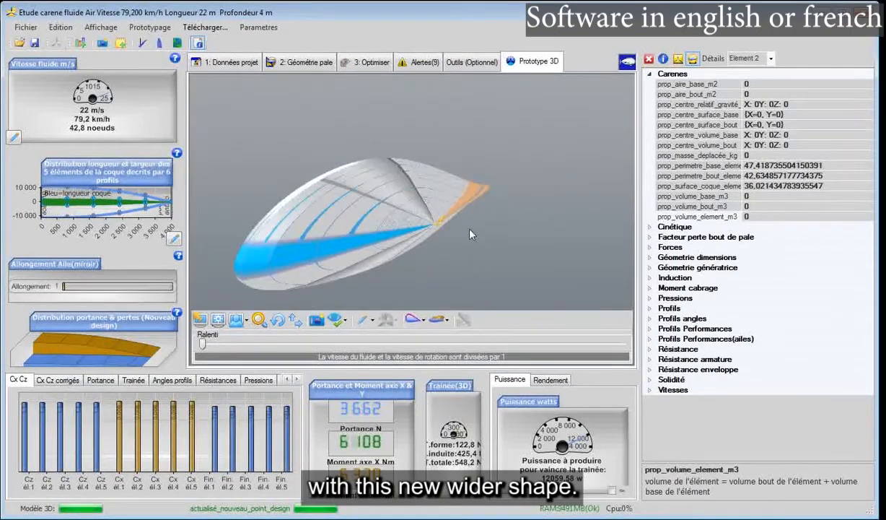
left_click(277, 319)
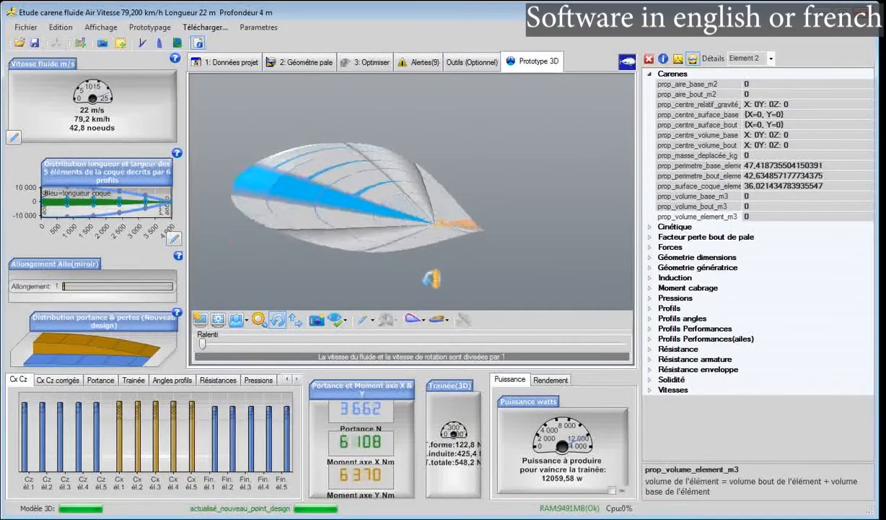
left_click_drag(422, 281, 415, 281)
left_click_drag(221, 286, 190, 267)
- Read the element volume (prop_volume_element_m3) of each zeb1 half-hull element and add the values up
left_click(280, 222)
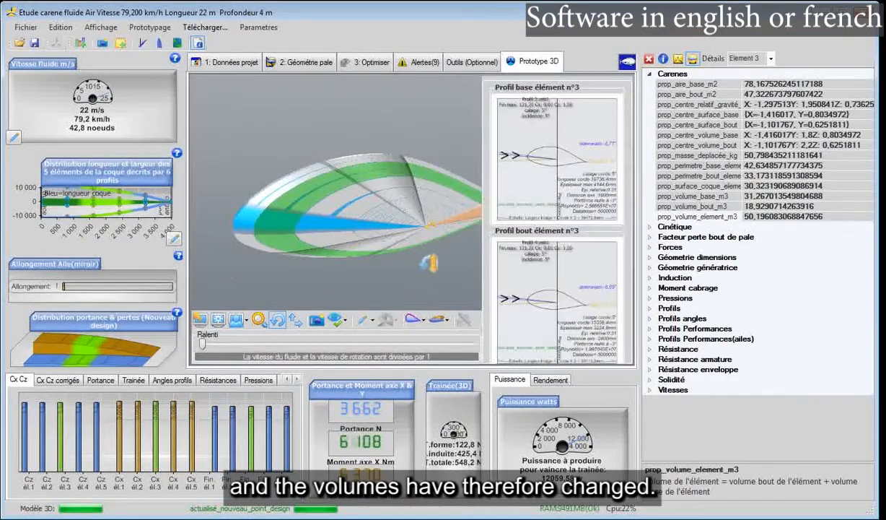
left_click_drag(425, 262, 431, 302)
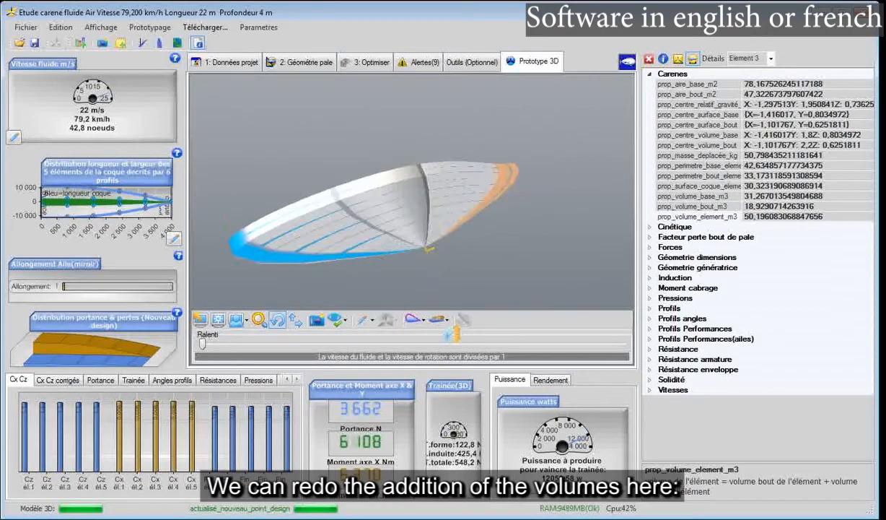
left_click(407, 171)
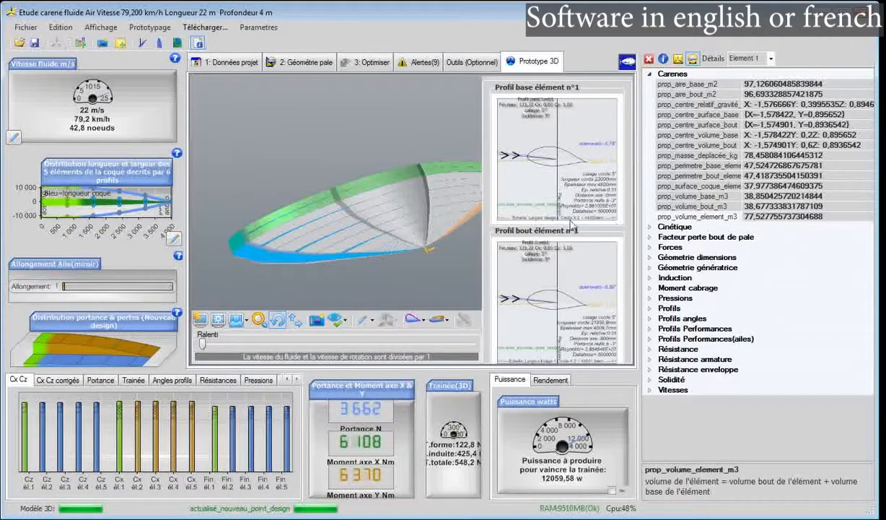
left_click(300, 227)
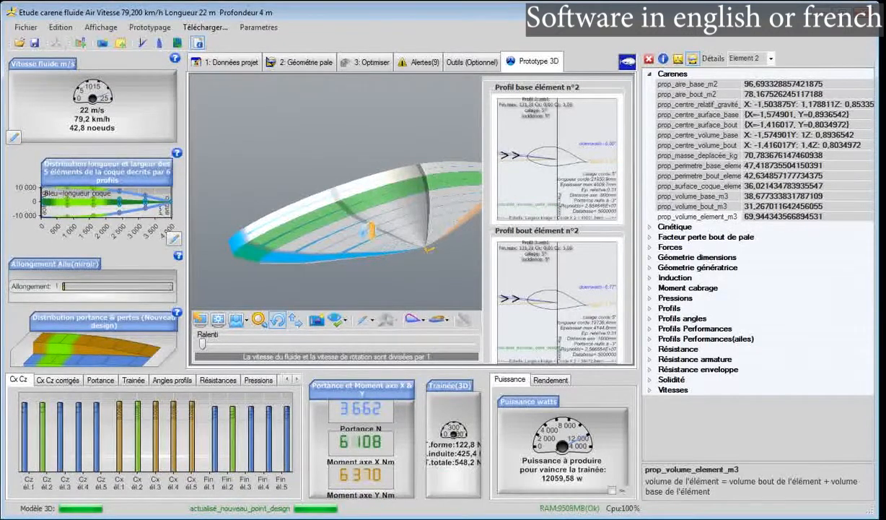
left_click(354, 221)
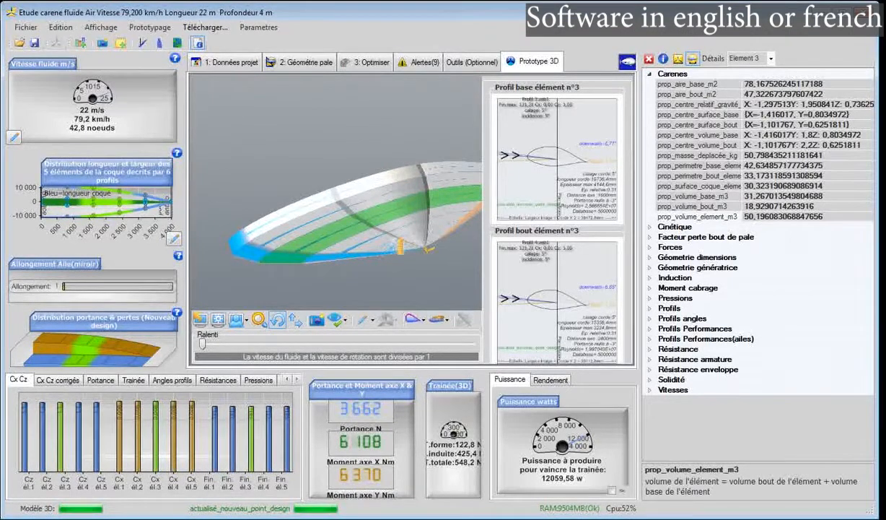
left_click(379, 231)
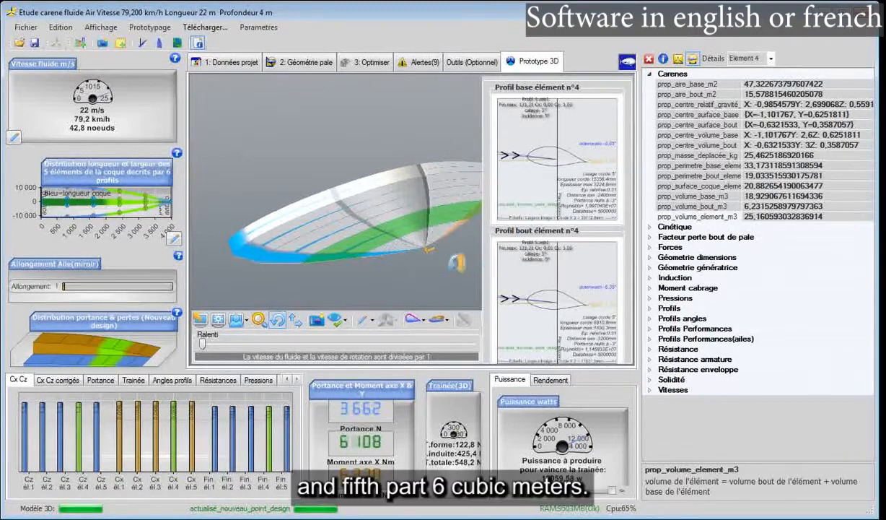
left_click(422, 243)
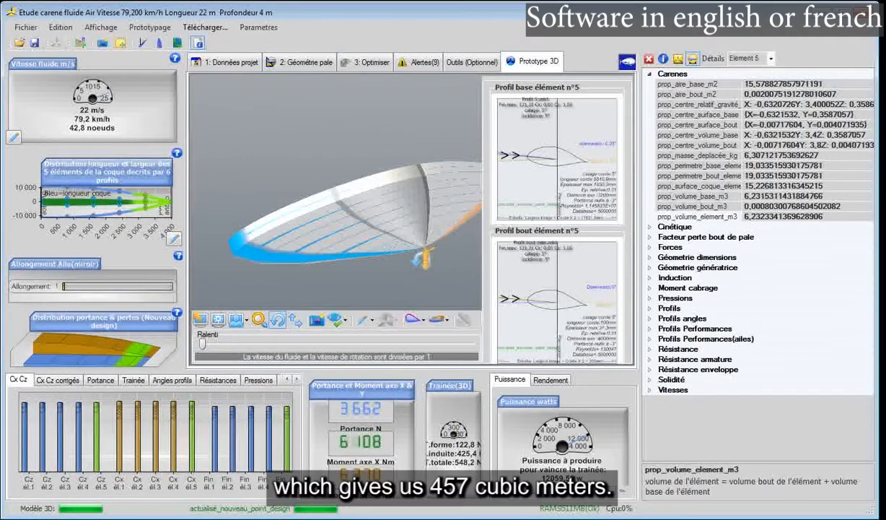
- Examine the whole zeb1 half-hull from farther away and inspect the profiles of element 4
left_click_drag(410, 278, 386, 275)
scroll(401, 258, "down", 3)
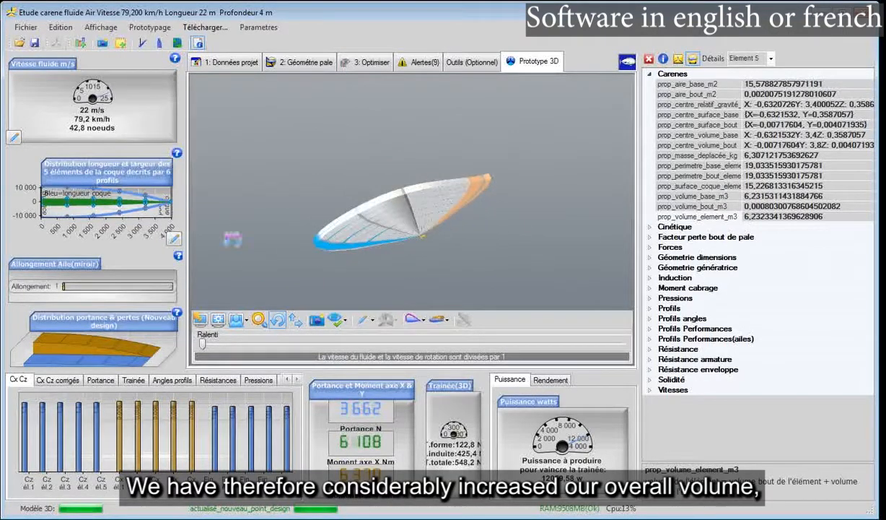
left_click_drag(227, 238, 176, 233)
left_click_drag(408, 265, 264, 276)
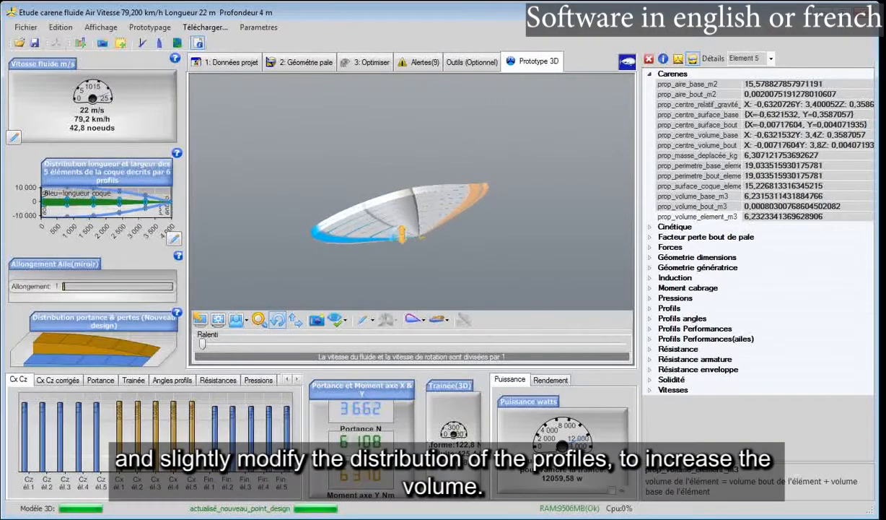
left_click(397, 231)
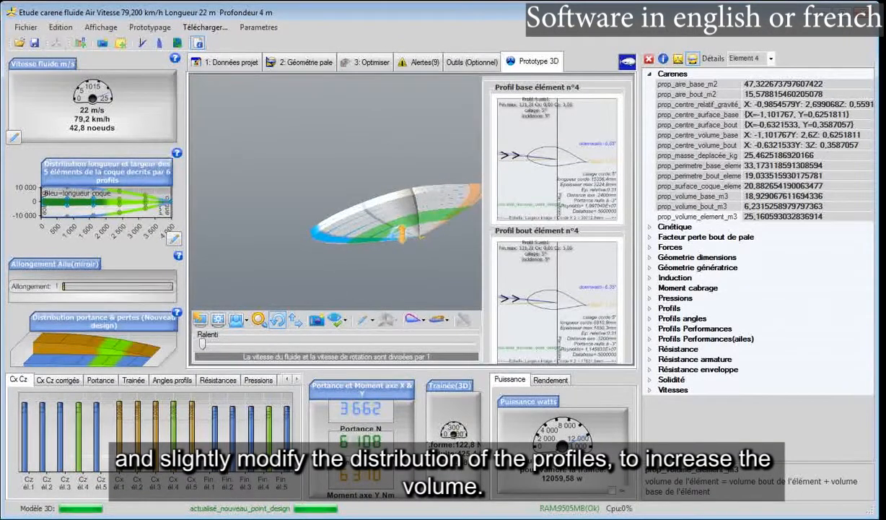
left_click(500, 142)
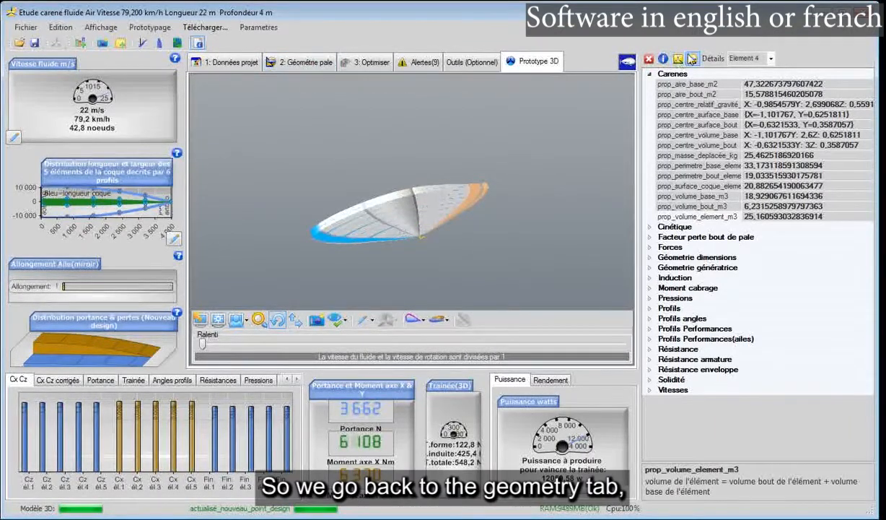
- Set the hull length at the bottom (Longueur coque en fond) to 1000 mm and rebuild the 3D prototype
left_click(295, 70)
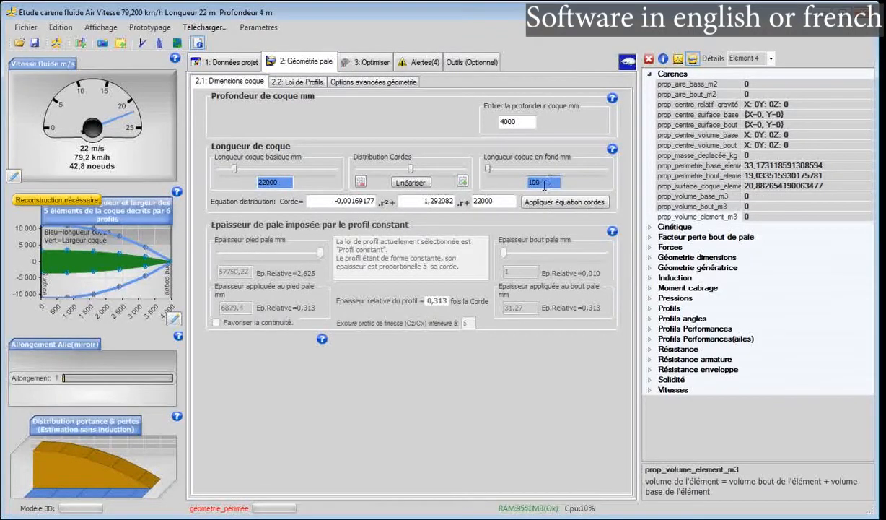
type("0")
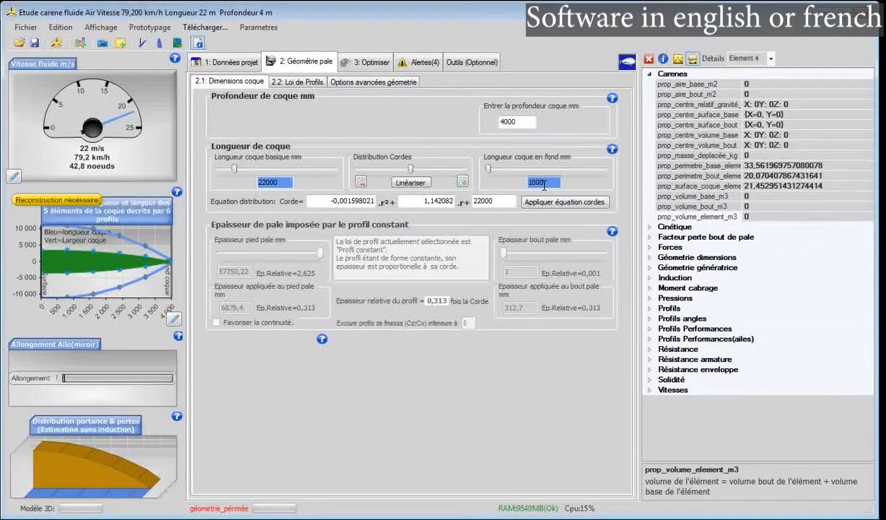
left_click(56, 43)
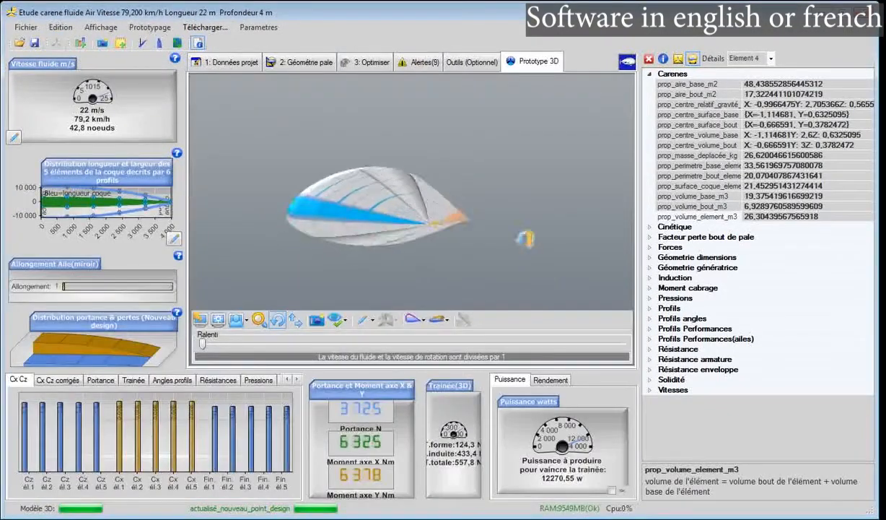
- Check the rebuilt half-hull's element volumes, including element 5, and view its shape from other angles
left_click_drag(525, 238, 533, 288)
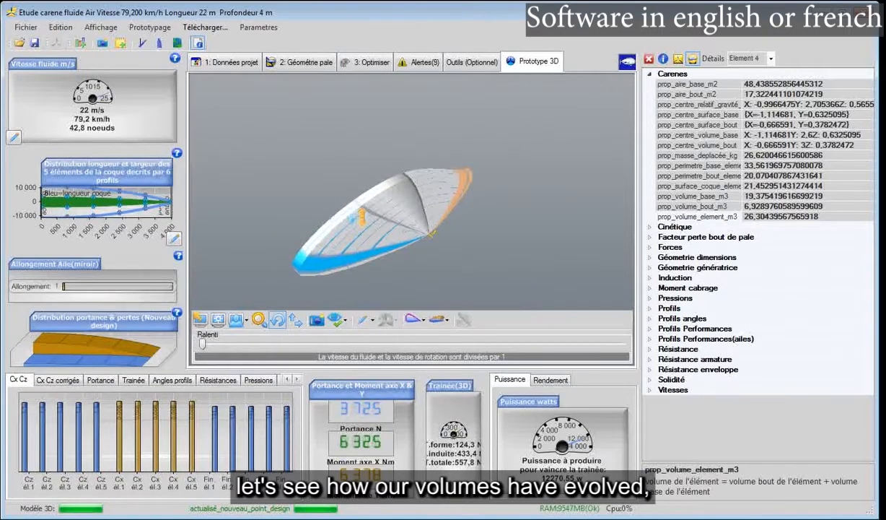
mouse_move(346, 206)
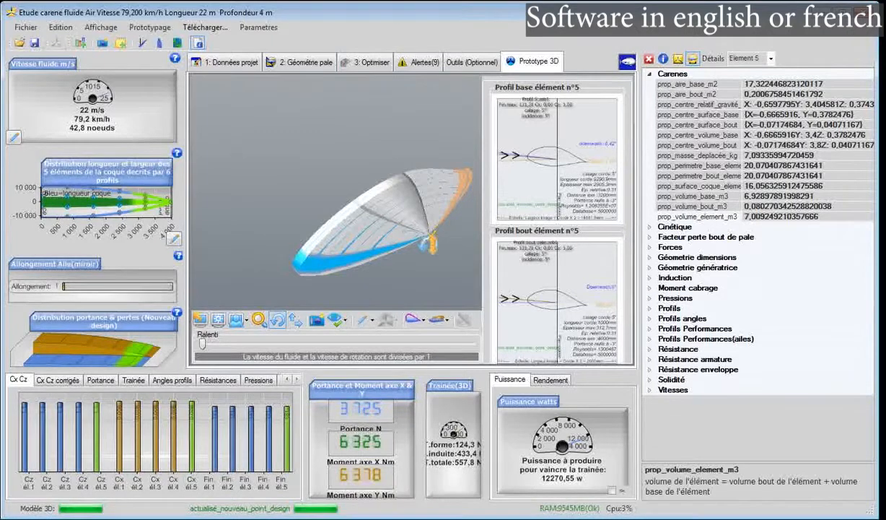
left_click(430, 254)
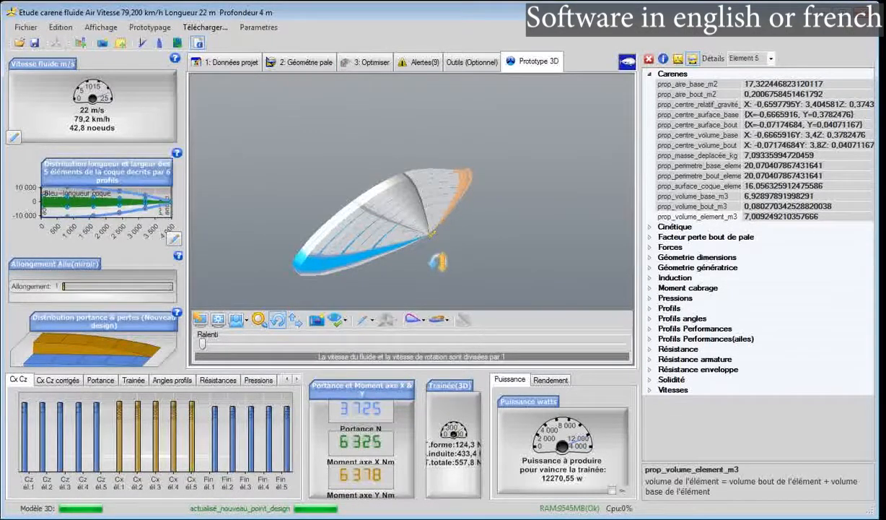
left_click_drag(435, 259, 282, 233)
- Select the zeb1 profile in the profile database and open it in the profile drawing and modification window
left_click(425, 233)
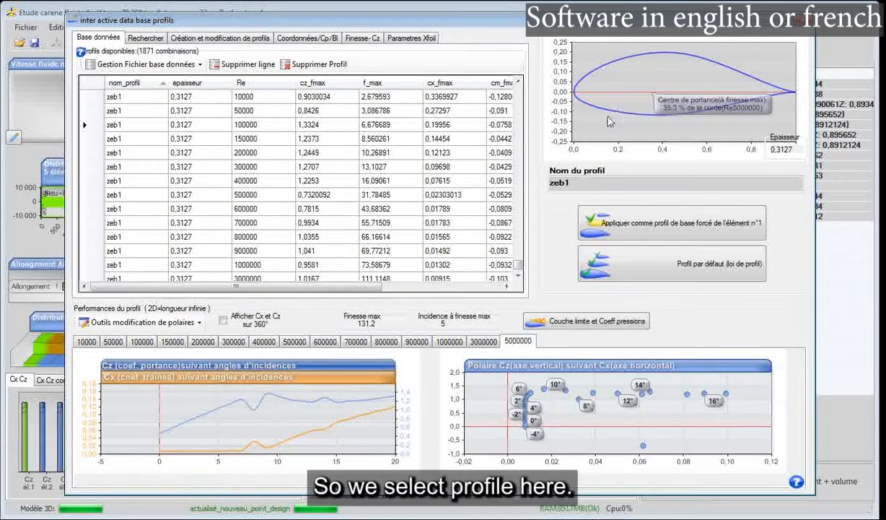
left_click(129, 184)
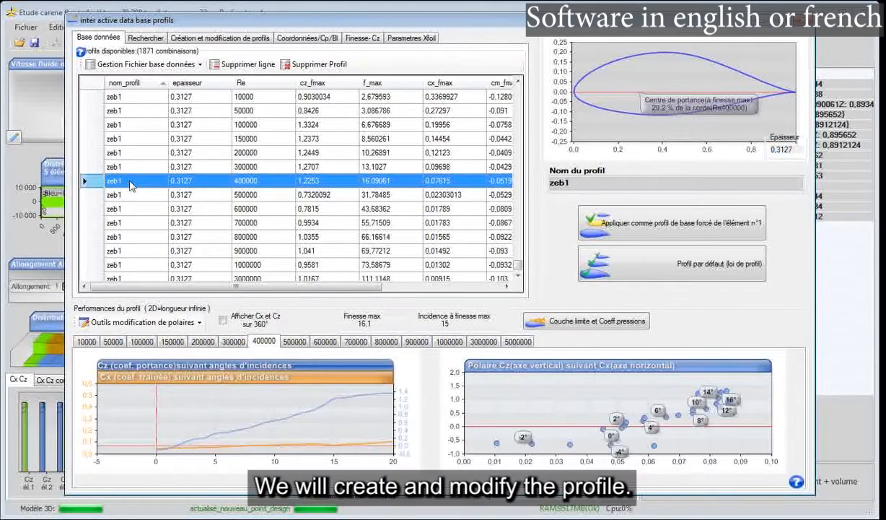
left_click(220, 39)
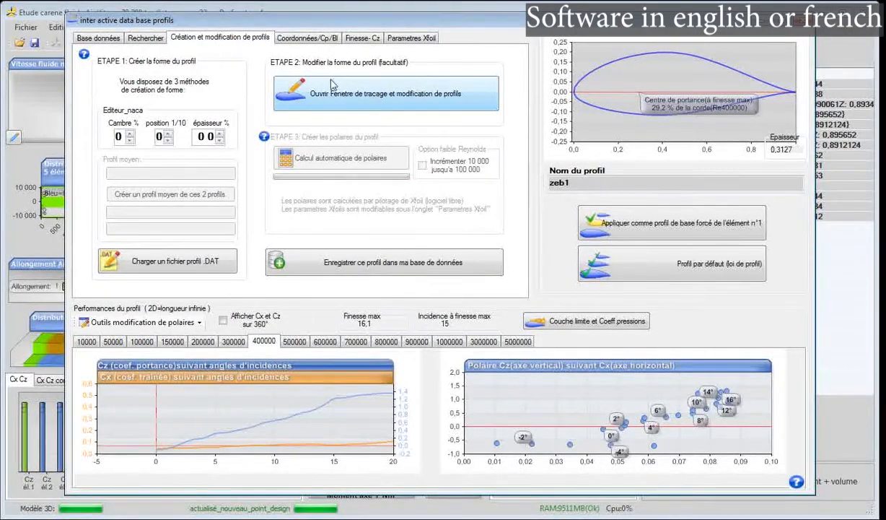
left_click(375, 101)
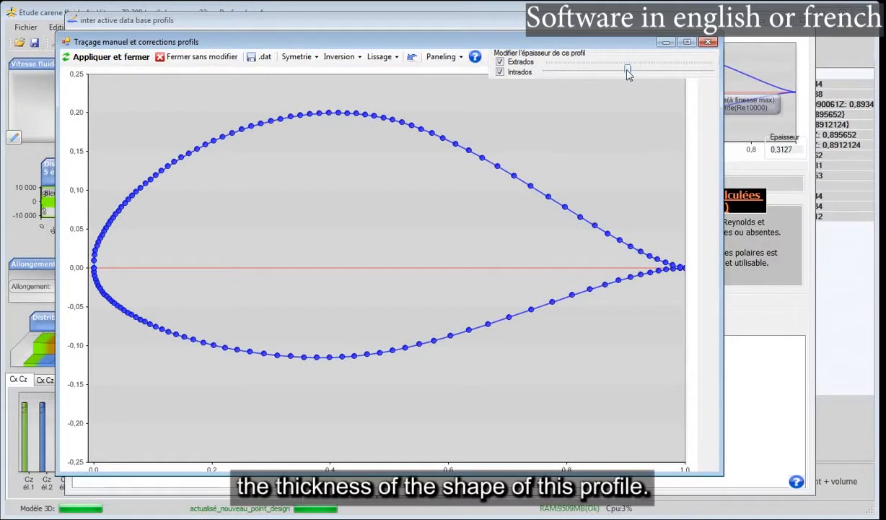
- Thicken the profile's extrados and intrados to a relative thickness of about 0.37, and apply the shape after executing the paneling
left_click_drag(627, 70, 659, 70)
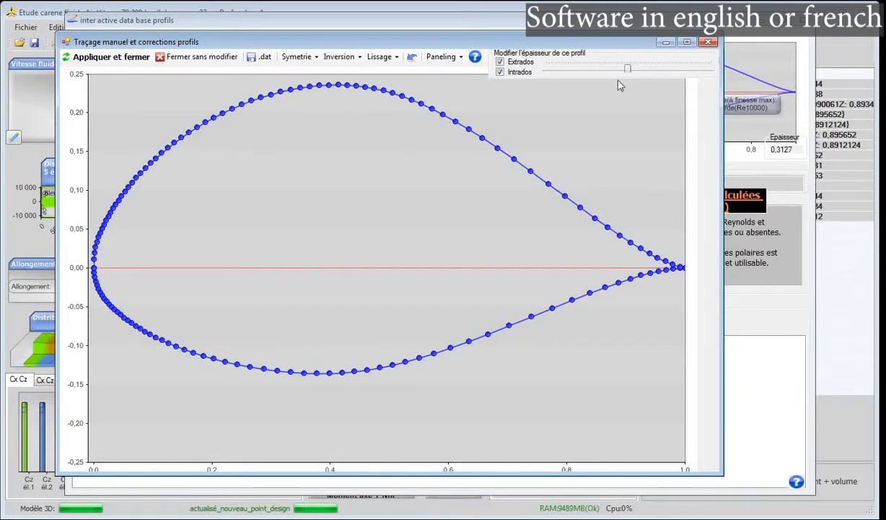
left_click(442, 57)
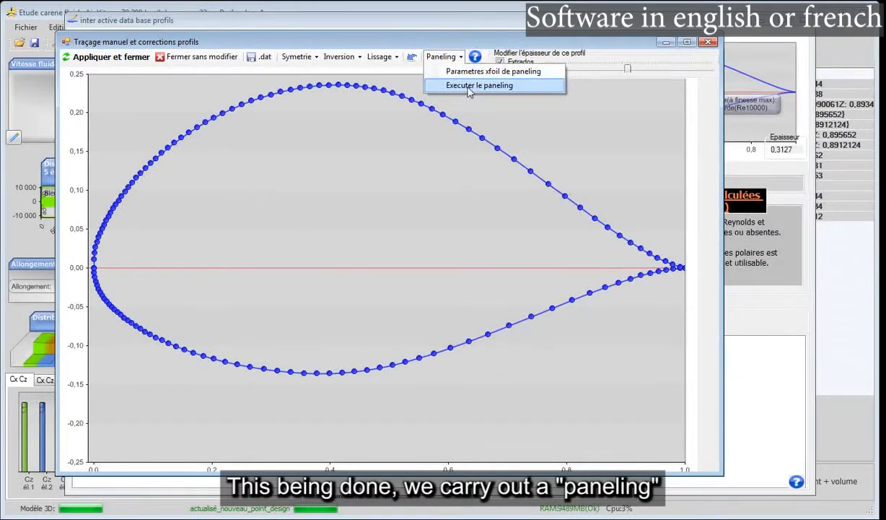
left_click(452, 86)
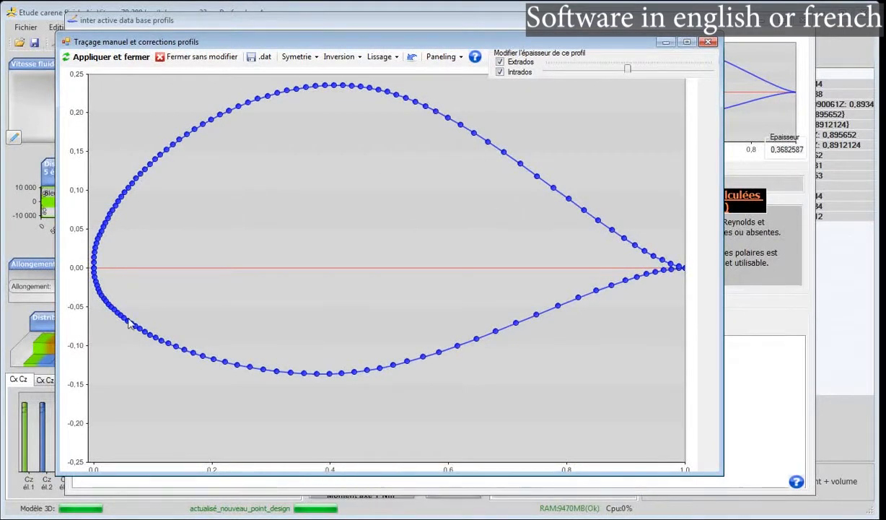
left_click(111, 58)
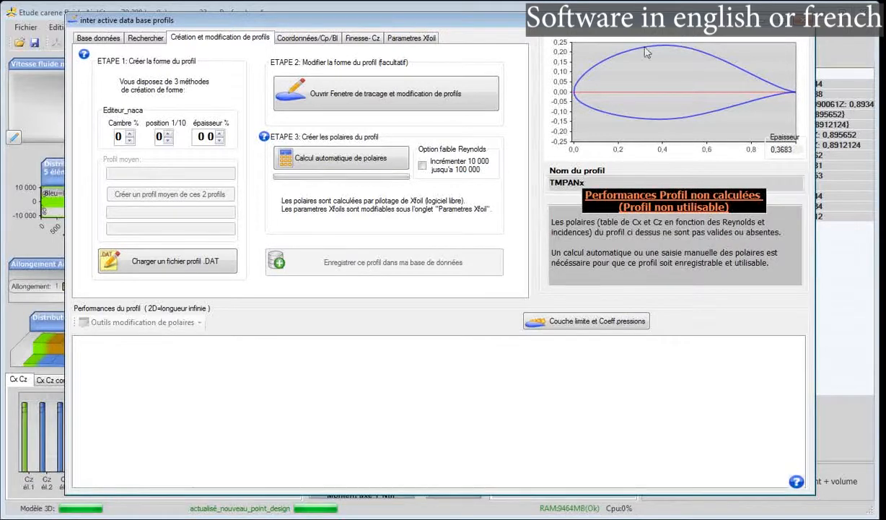
- Run the automatic polar calculation for the thickened profile, naming it dirigeable1
left_click(353, 160)
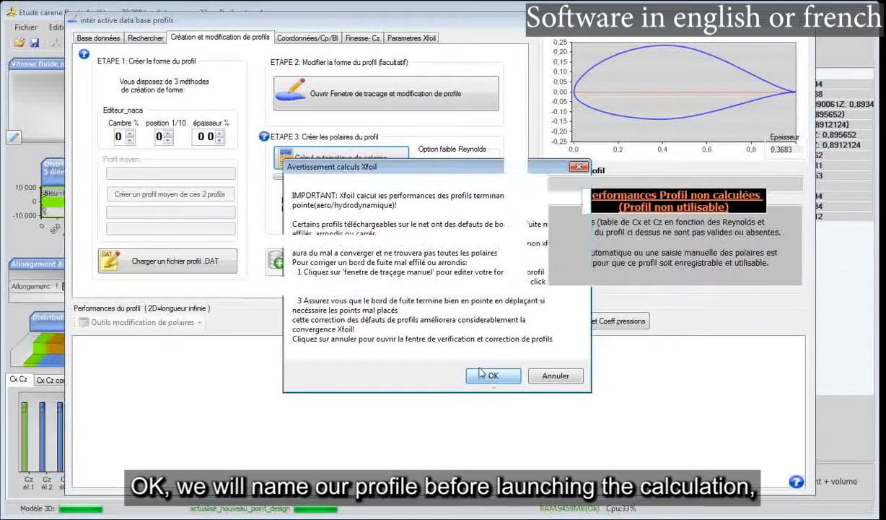
left_click(485, 374)
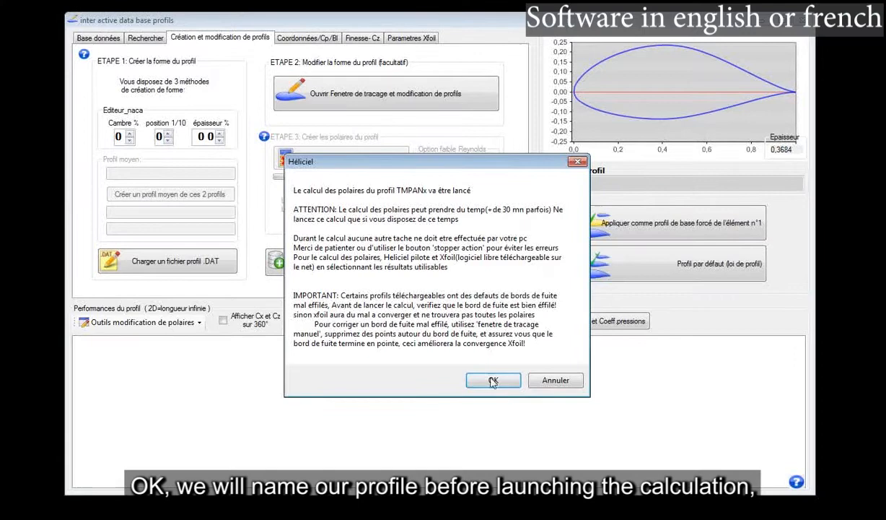
left_click(493, 376)
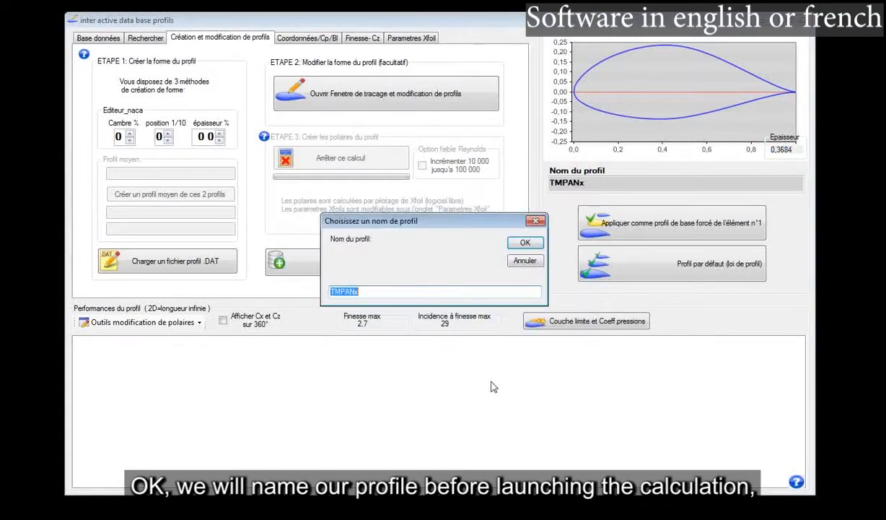
left_click_drag(368, 294, 314, 297)
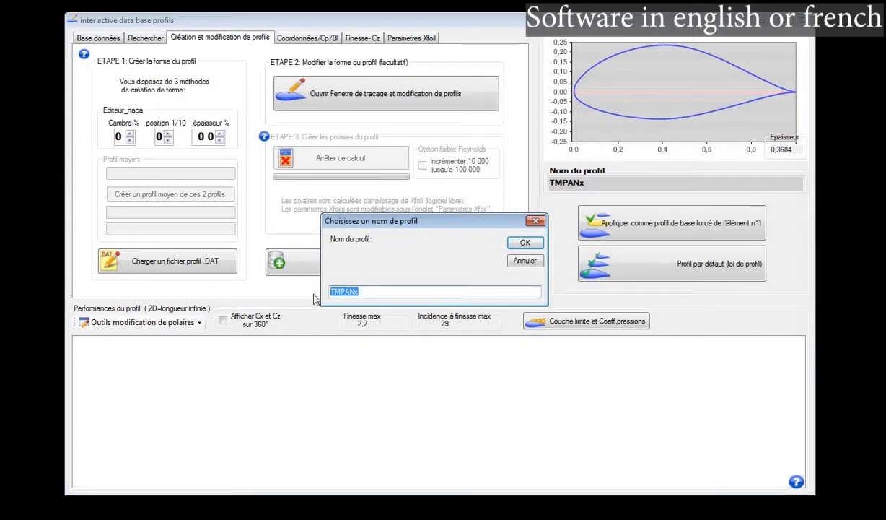
type("dirigeable1")
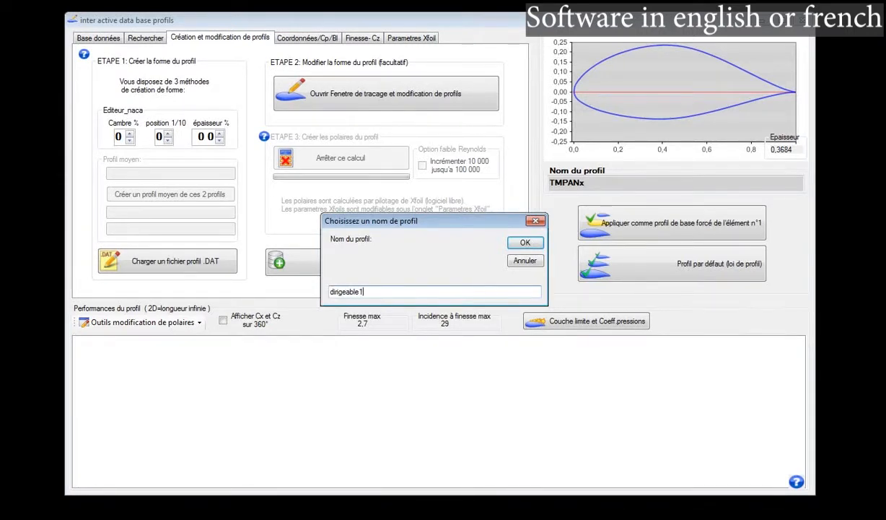
left_click(526, 243)
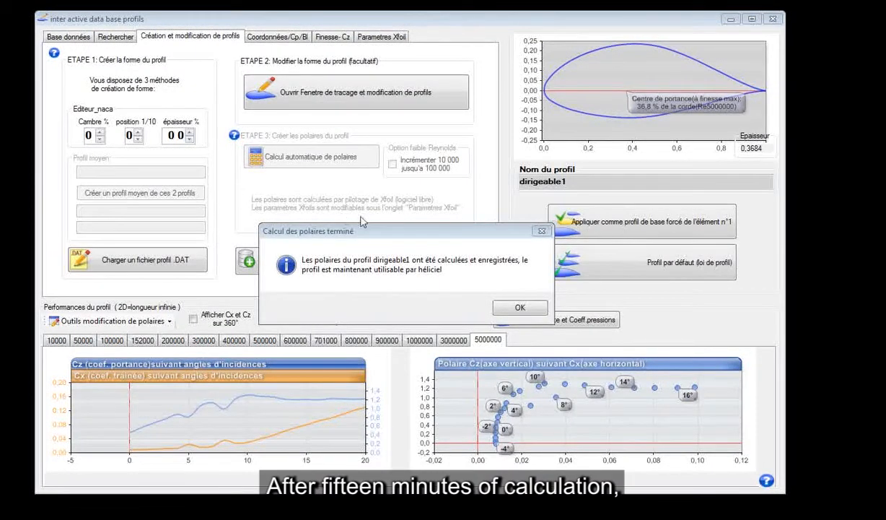
left_click_drag(401, 241, 383, 217)
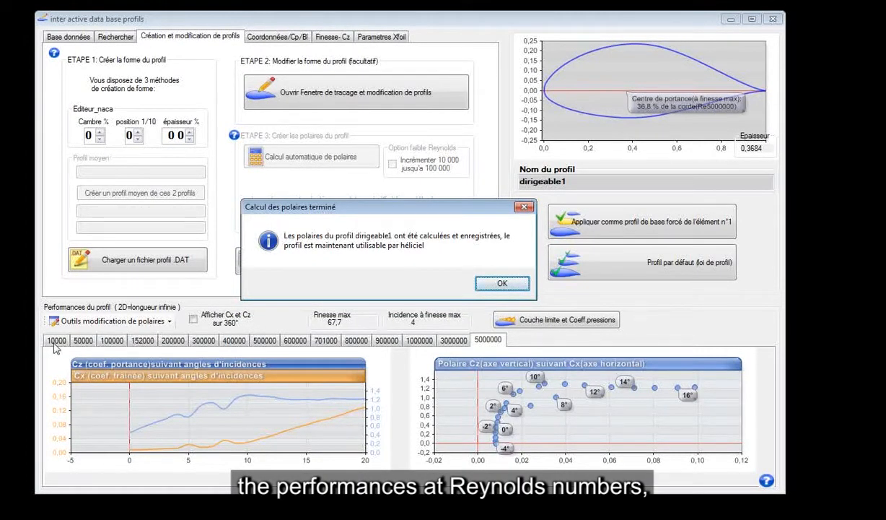
left_click_drag(386, 213, 344, 202)
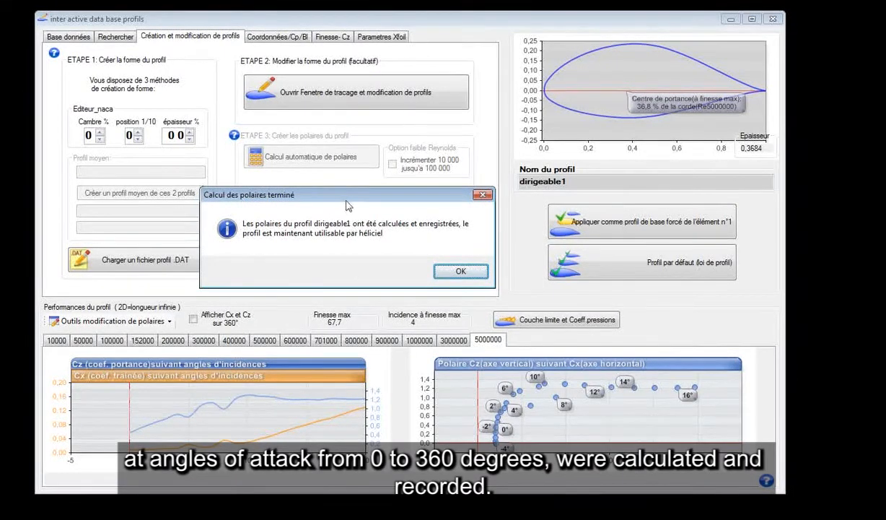
left_click_drag(332, 192, 339, 190)
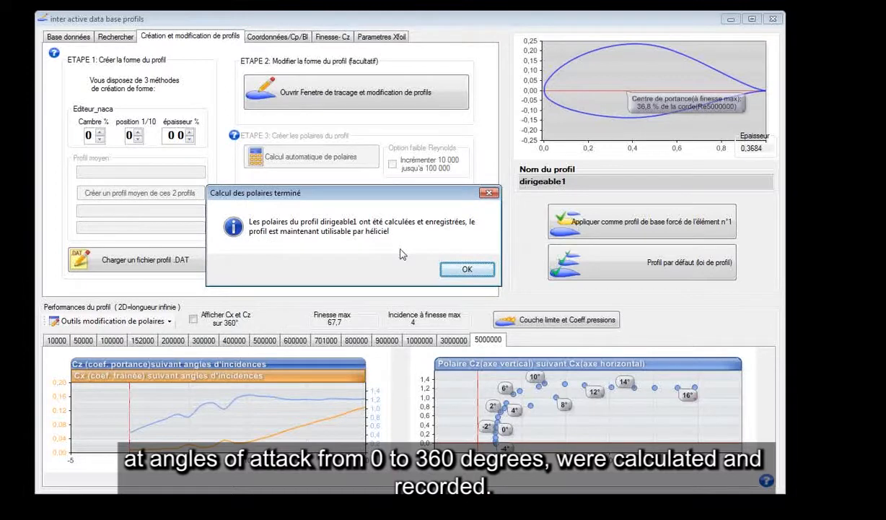
left_click_drag(416, 200, 417, 198)
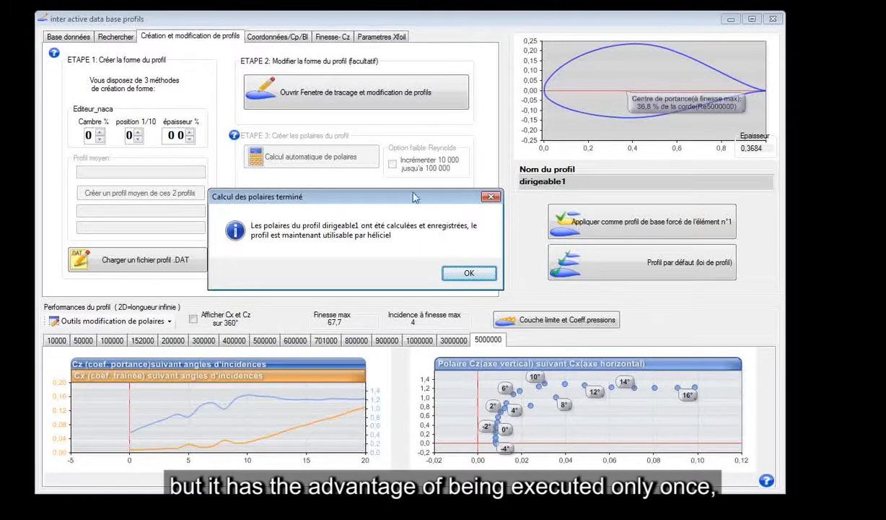
- Dismiss the polar calculation completion message and select the dirigeable1 profile in the alphabetical profile list
left_click_drag(413, 203, 404, 193)
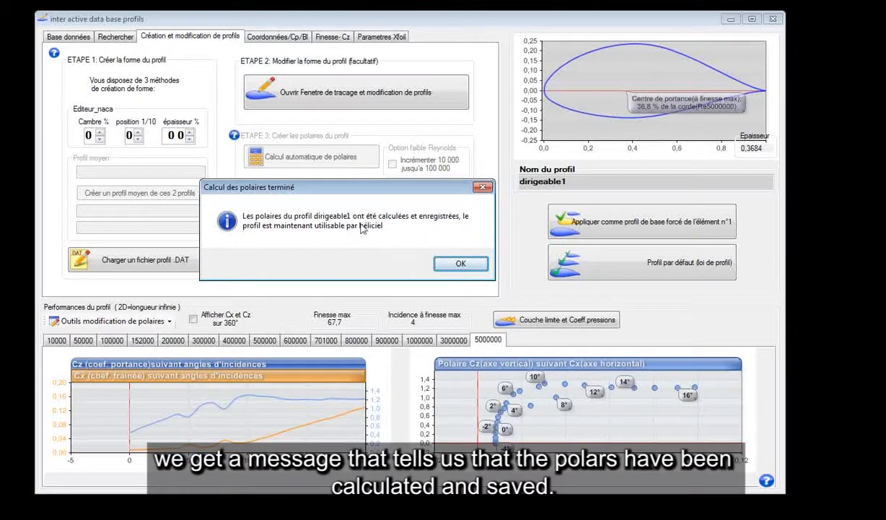
left_click(449, 263)
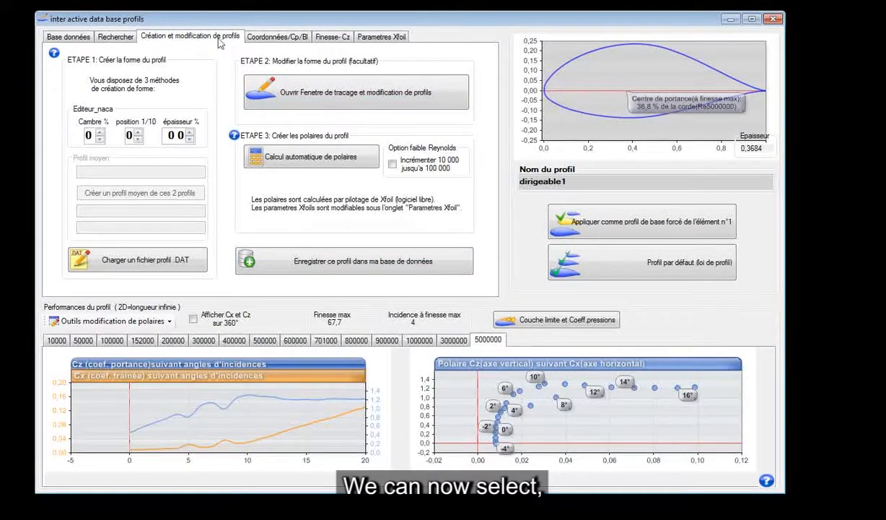
left_click(116, 37)
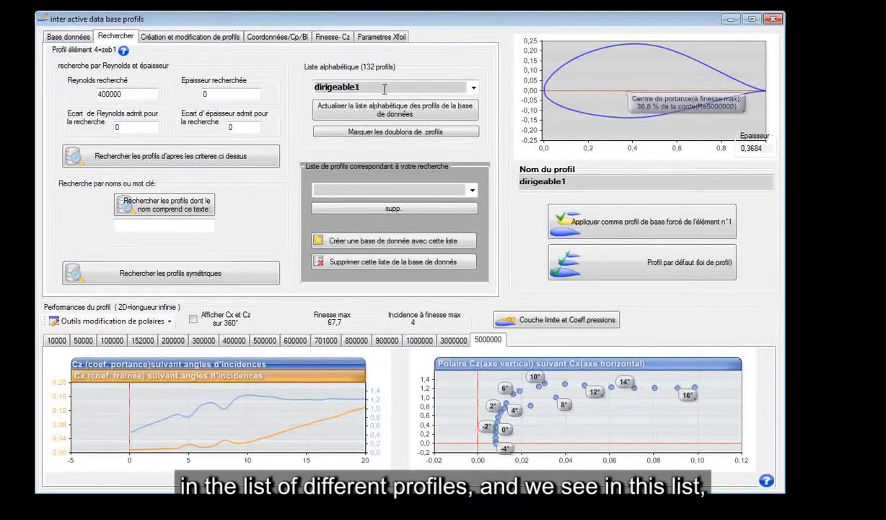
left_click(474, 88)
key("ctrl+c")
mouse_move(474, 138)
left_mouse_down()
mouse_move(473, 365)
mouse_move(475, 132)
left_mouse_up()
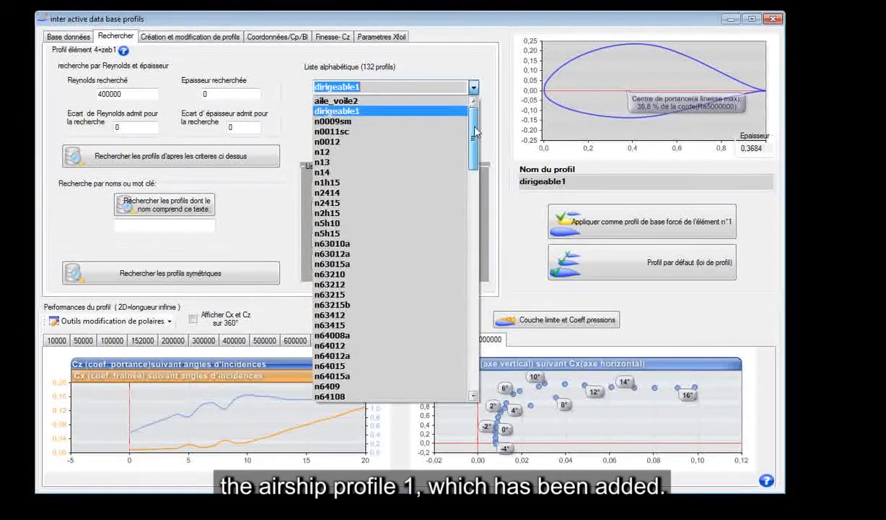
left_click(335, 115)
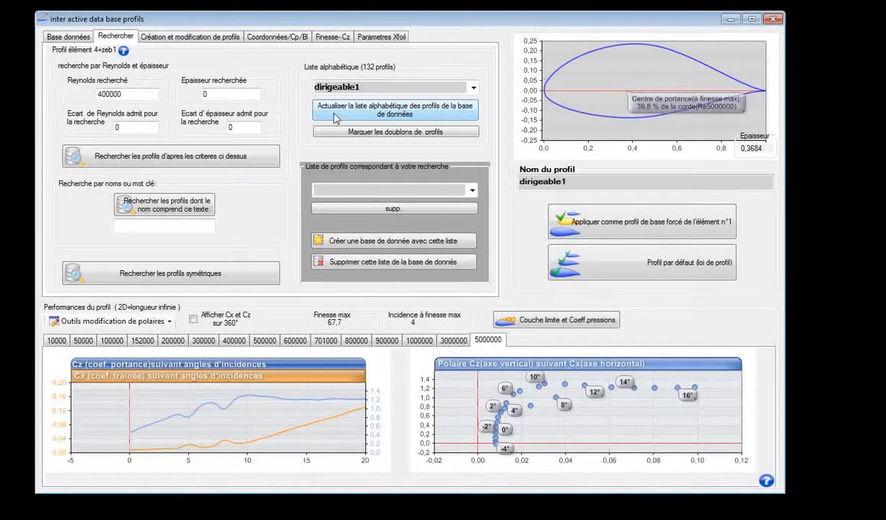
left_click(473, 87)
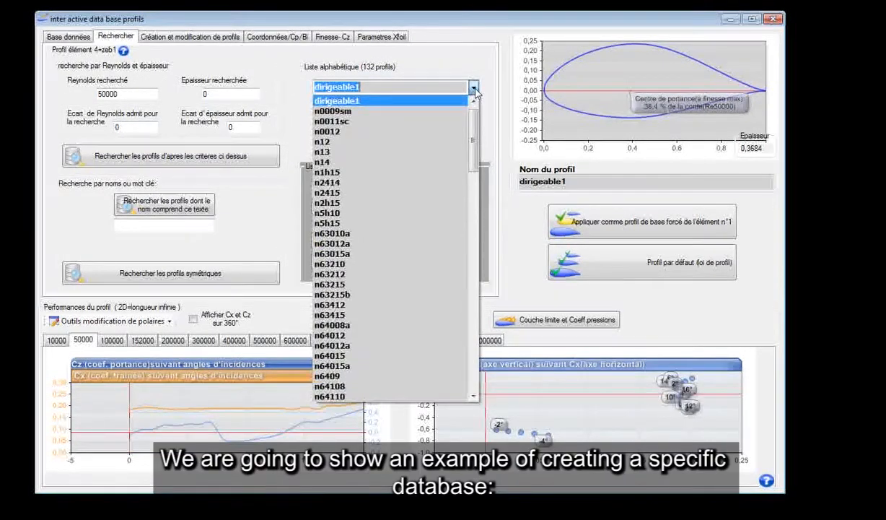
left_click(474, 88)
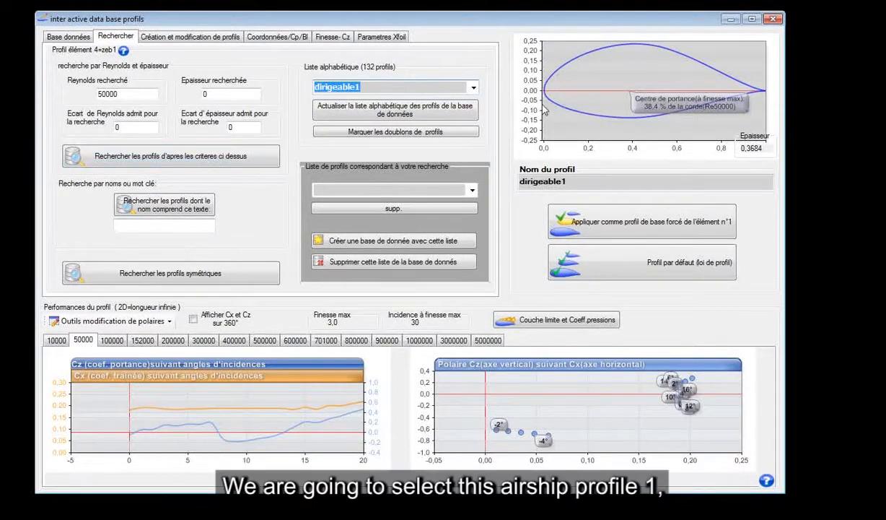
left_click(144, 227)
key("ctrl+v")
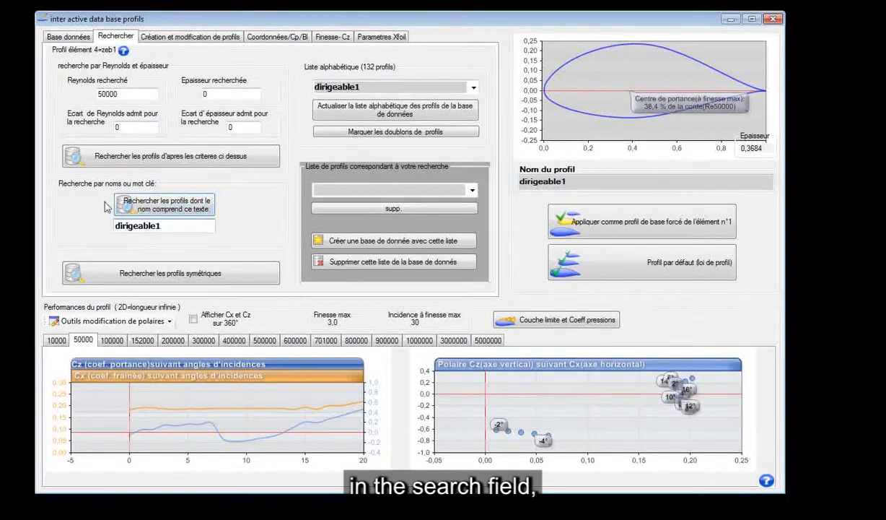
left_click(171, 209)
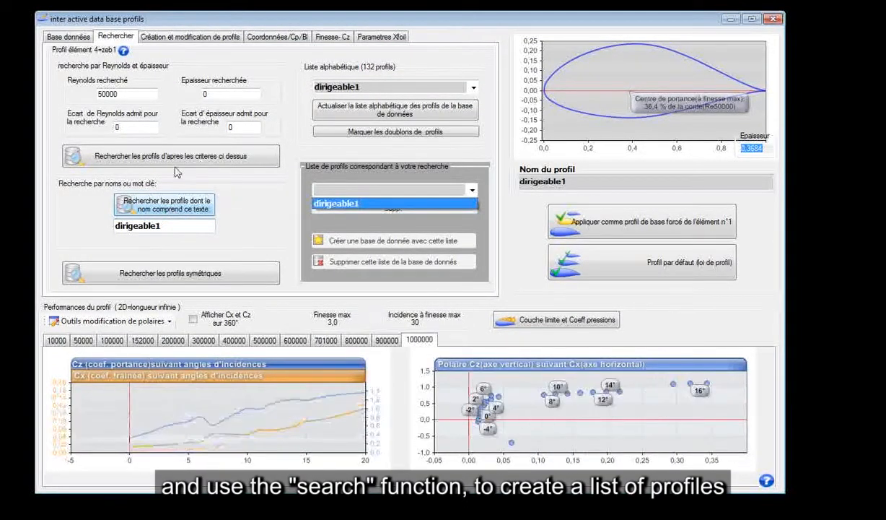
left_click(365, 190)
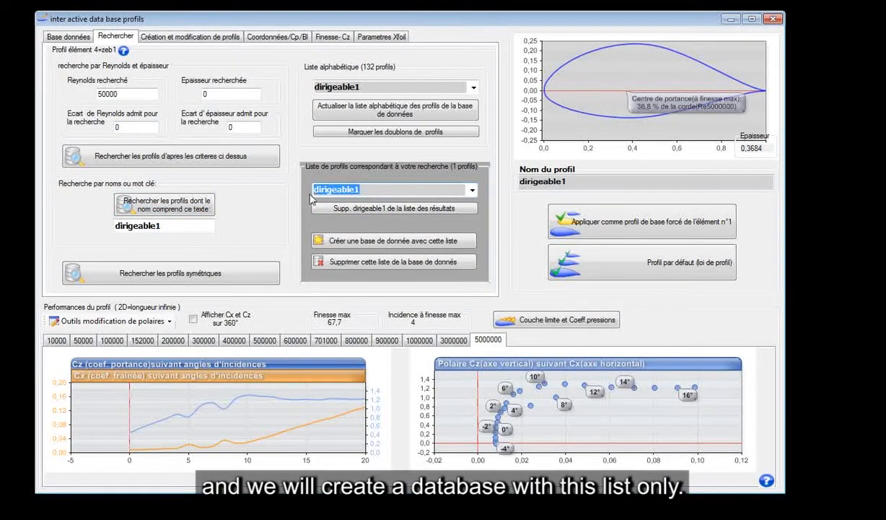
- Create a database from the search results list and save it under the file name dirigeable1
left_click(410, 247)
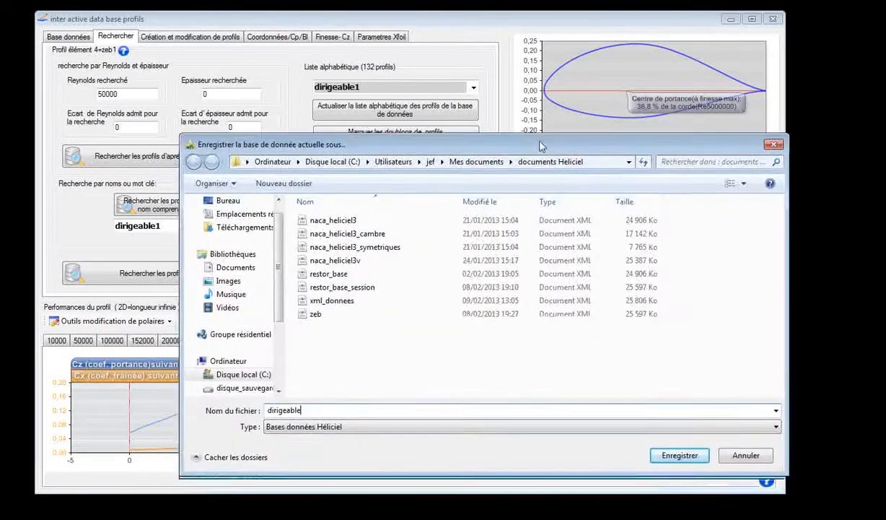
left_click_drag(544, 143, 543, 137)
left_click_drag(307, 406, 246, 406)
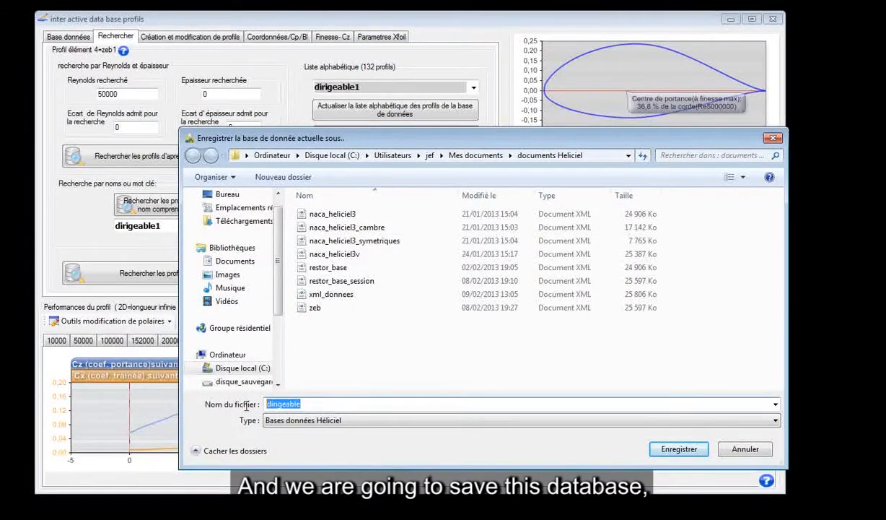
type("di")
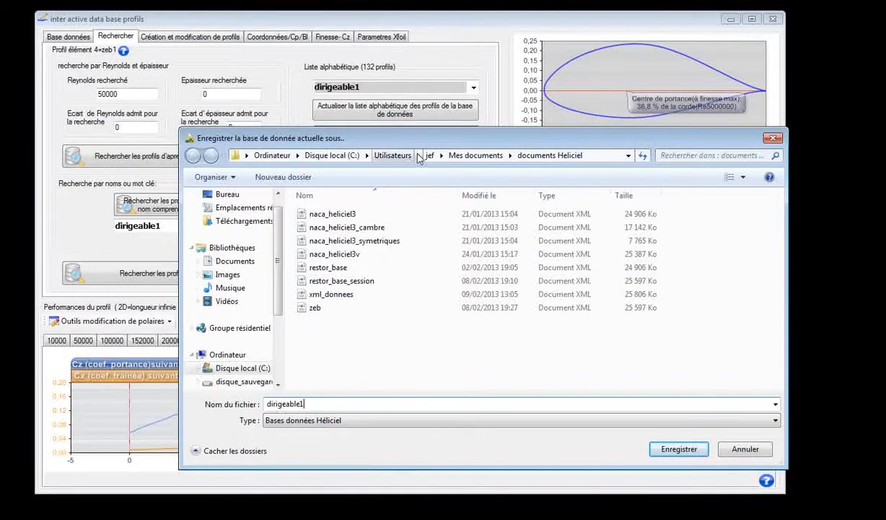
key("Return")
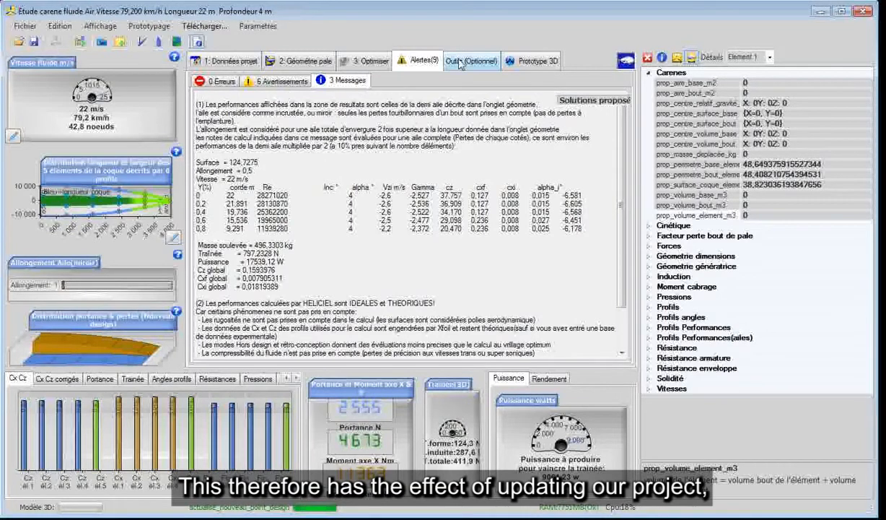
- Examine the updated half-hull in the 3D prototype from several angles and distances
left_click(529, 65)
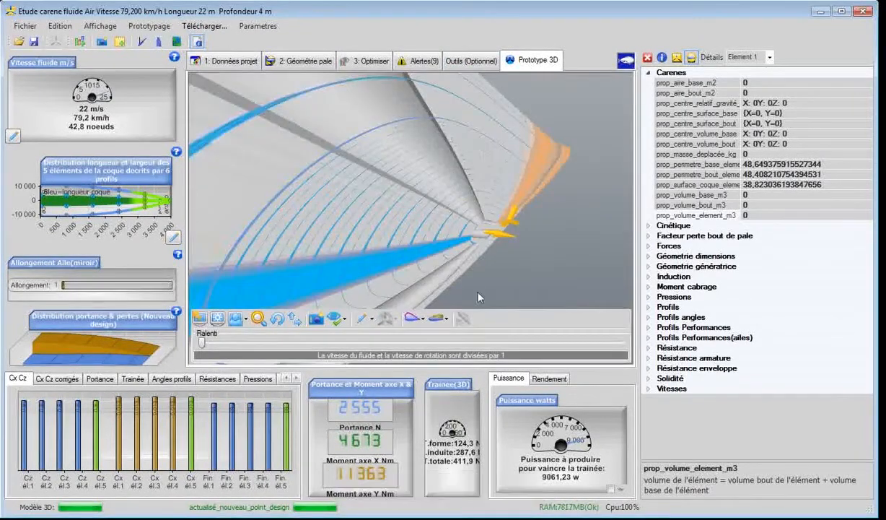
scroll(457, 274, "down", 5)
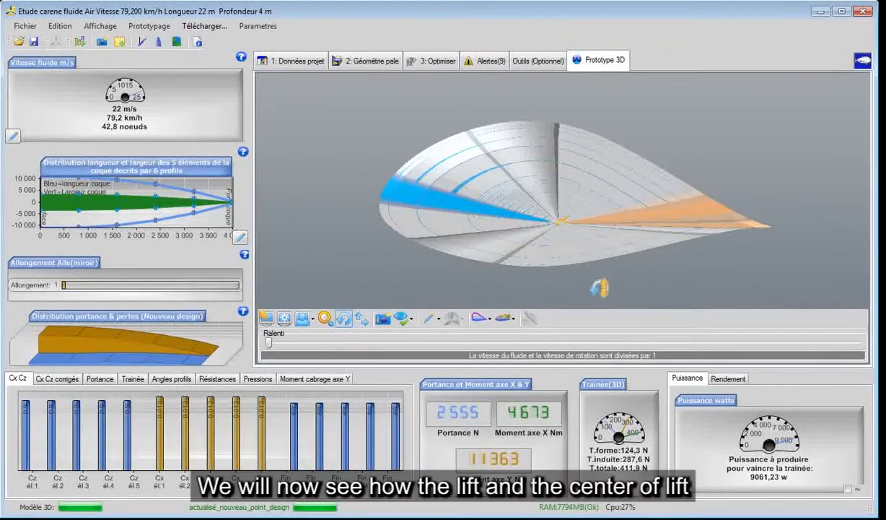
scroll(552, 249, "down", 2)
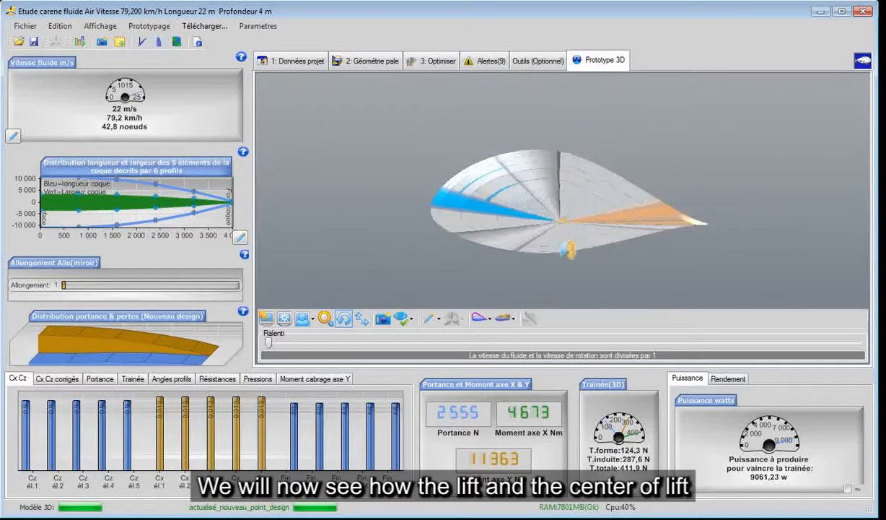
scroll(567, 247, "up", 2)
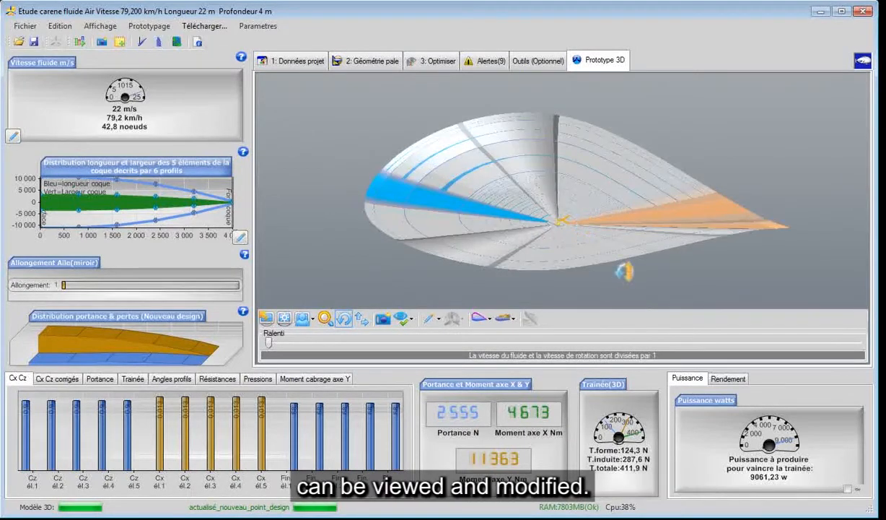
scroll(596, 259, "up", 1)
left_click_drag(625, 286, 622, 269)
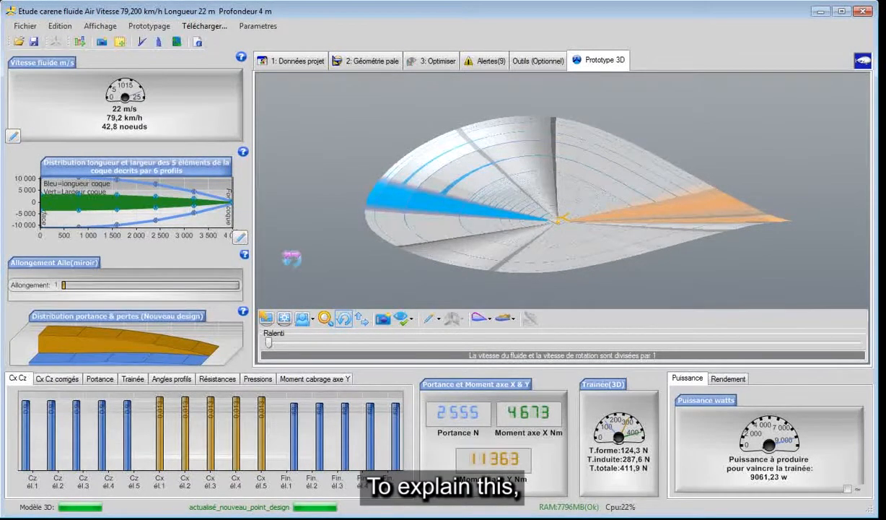
left_click_drag(292, 258, 420, 277)
scroll(354, 259, "down", 5)
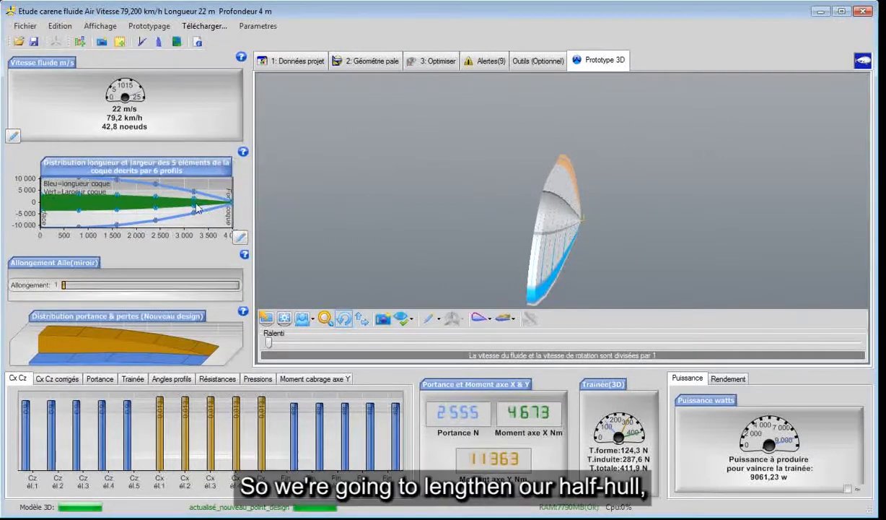
- Set the hull depth to 40000 mm and rebuild the half-hull
left_click(171, 201)
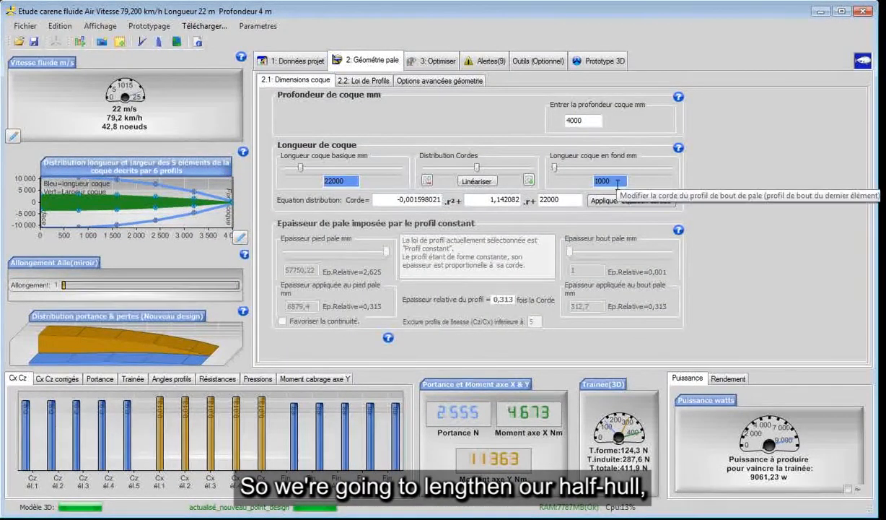
left_click(586, 121)
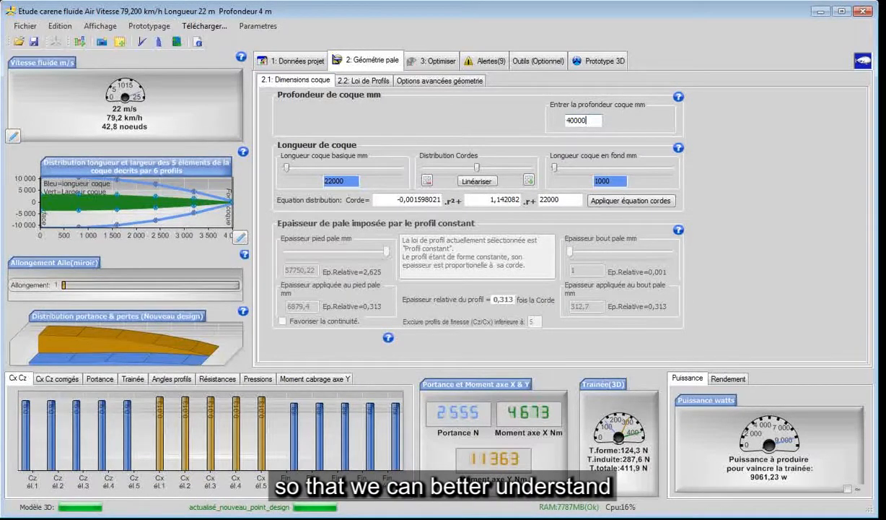
key("Return")
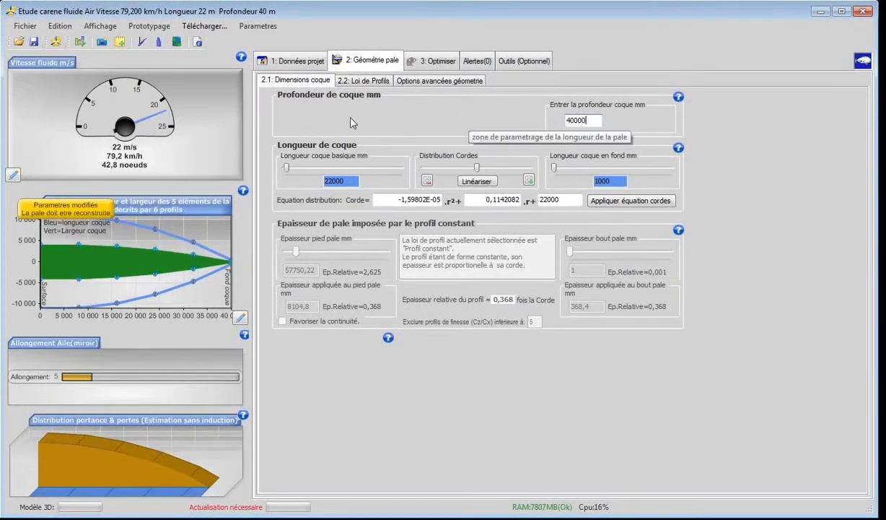
left_click(56, 42)
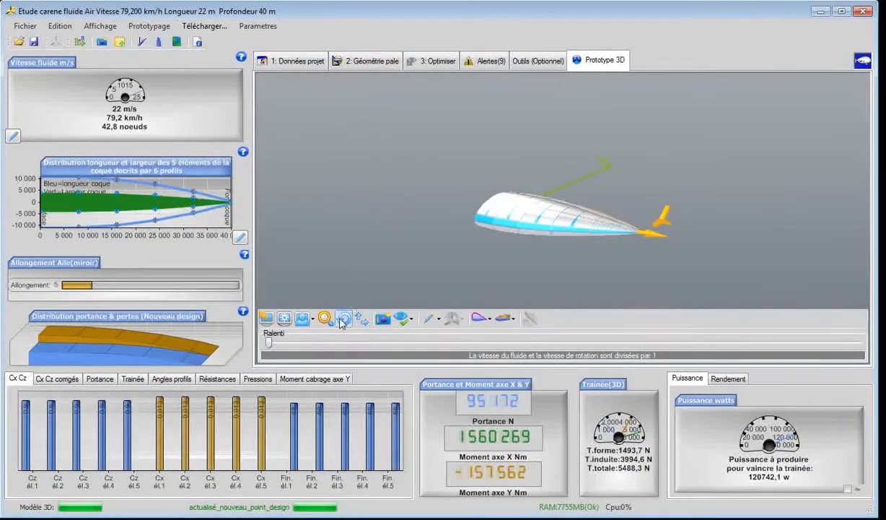
- Rotate the lengthened half-hull in 3D and minimize the profile database window
left_click(343, 318)
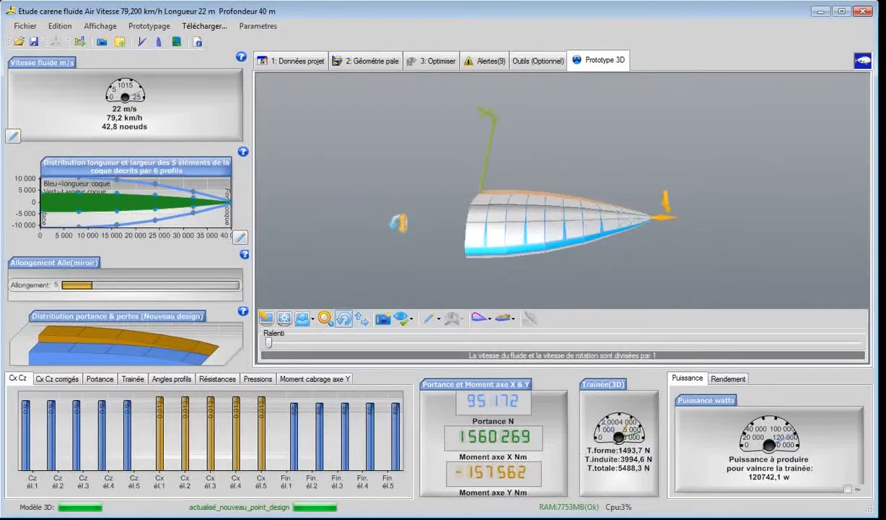
left_click(383, 318)
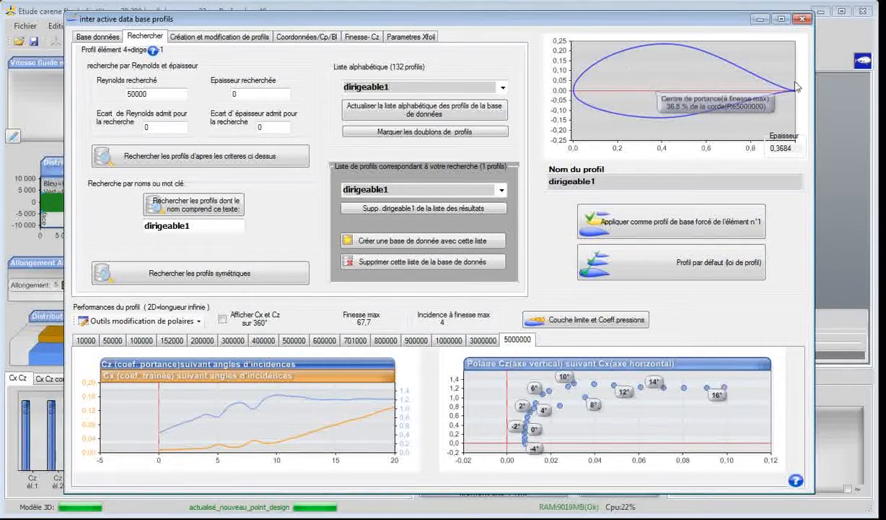
left_click(759, 22)
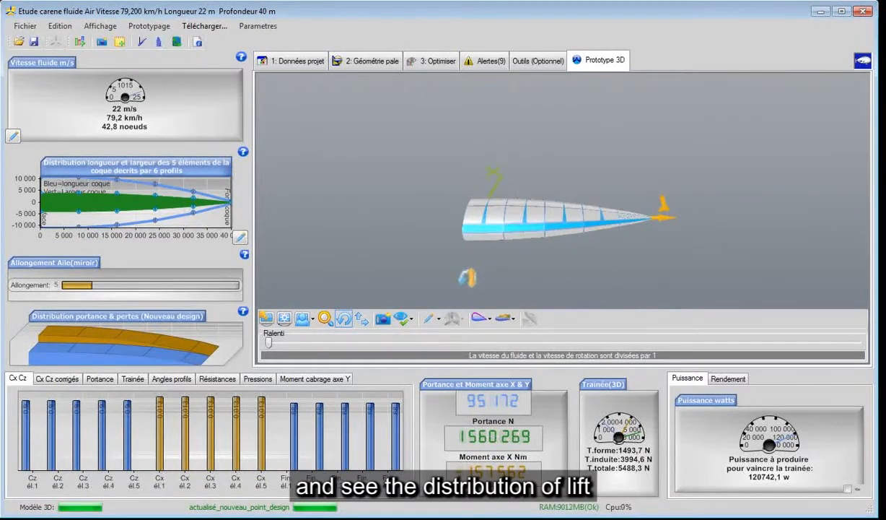
- Display the average lifts of the elements on the lengthened half-hull and inspect them from several angles
left_click(405, 323)
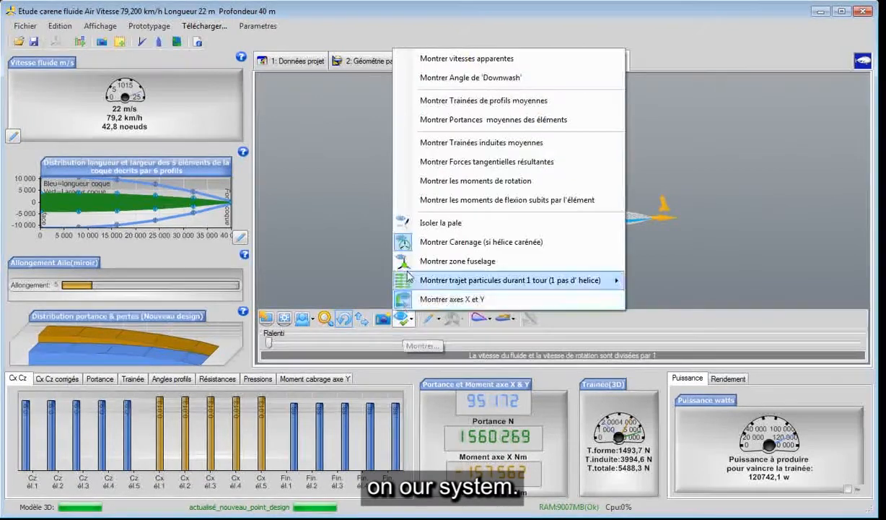
left_click(422, 123)
mouse_move(557, 266)
left_mouse_down()
mouse_move(586, 320)
mouse_move(569, 261)
left_mouse_up()
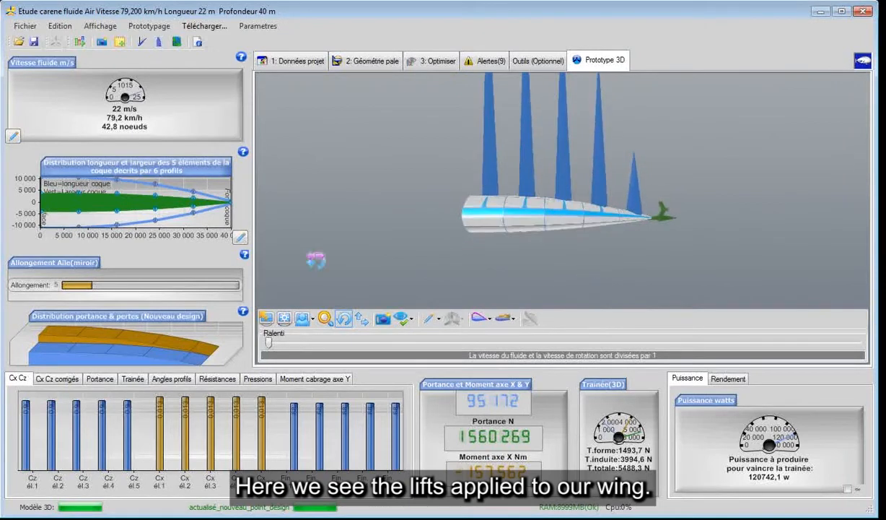
left_click_drag(303, 260, 445, 248)
left_click_drag(320, 251, 229, 234)
left_click_drag(298, 233, 728, 231)
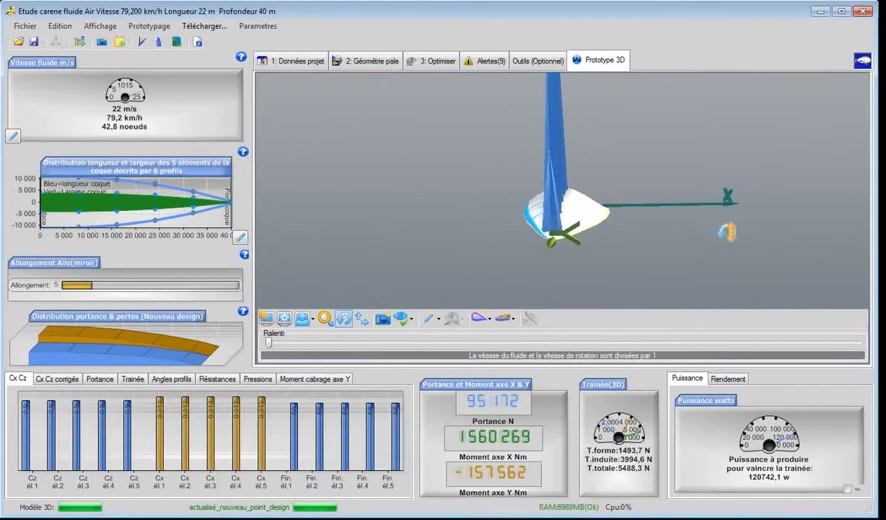
left_click_drag(295, 245, 394, 244)
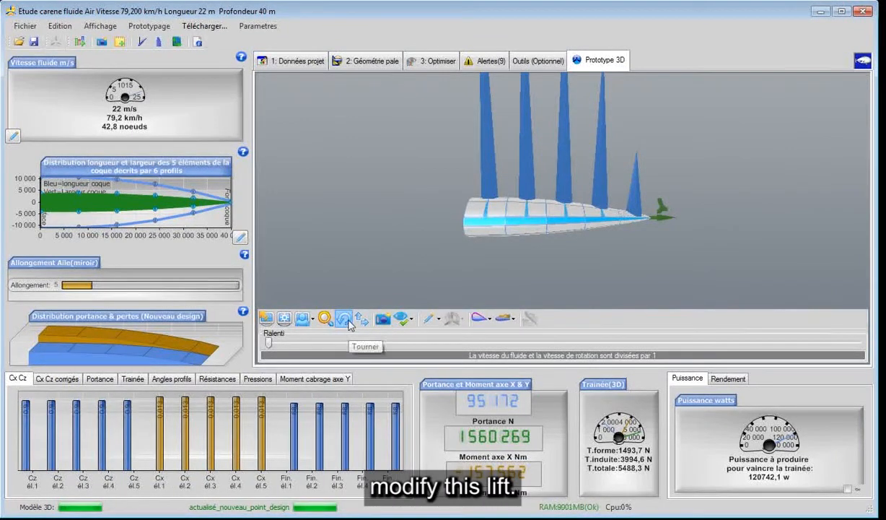
- Display the induced velocity vectors at the elements alongside the lifts in the 3D prototype
left_click(402, 318)
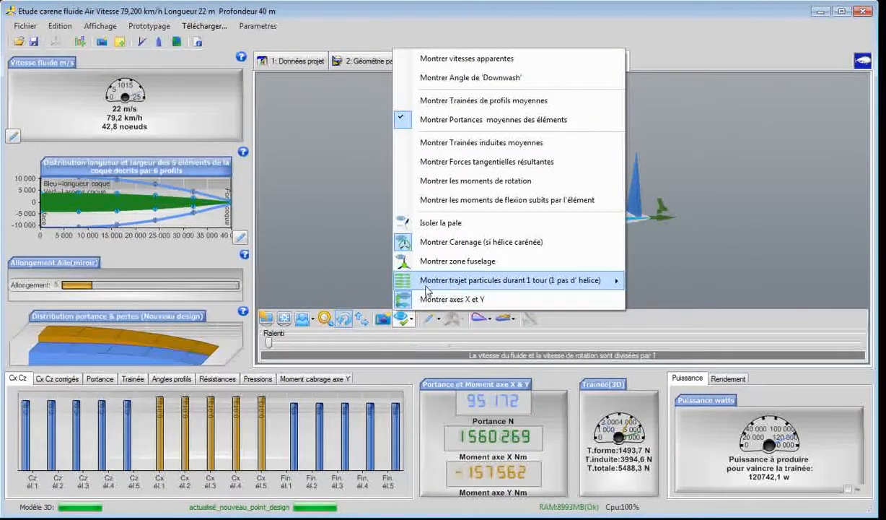
mouse_move(427, 287)
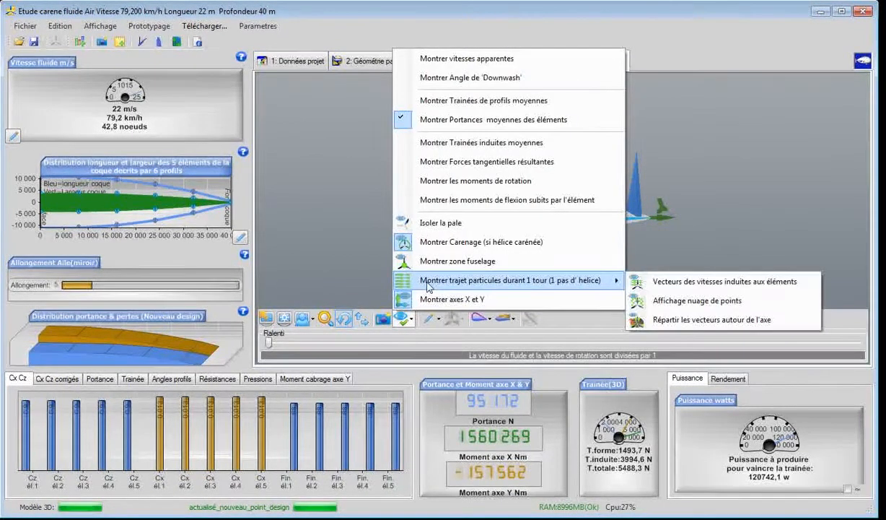
left_click(674, 286)
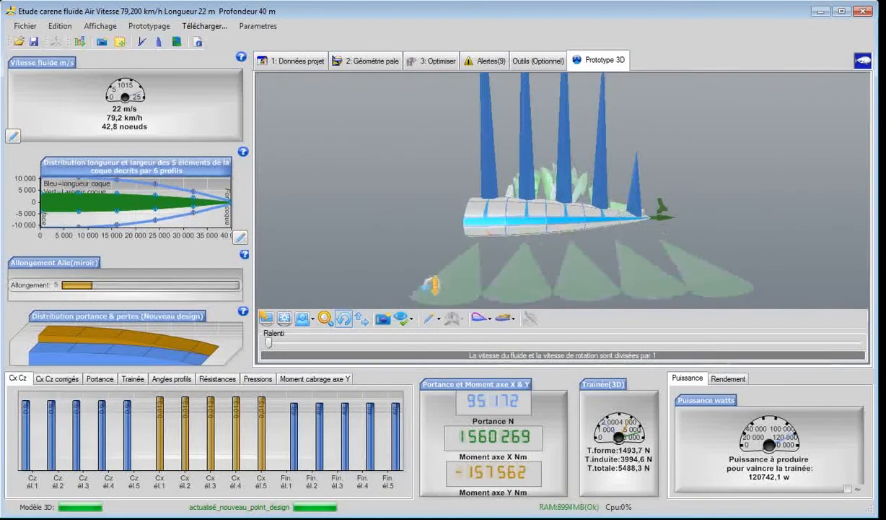
- Hide the average element lifts while inspecting the induced velocity vectors from several angles, and display the lifts again
left_click(404, 319)
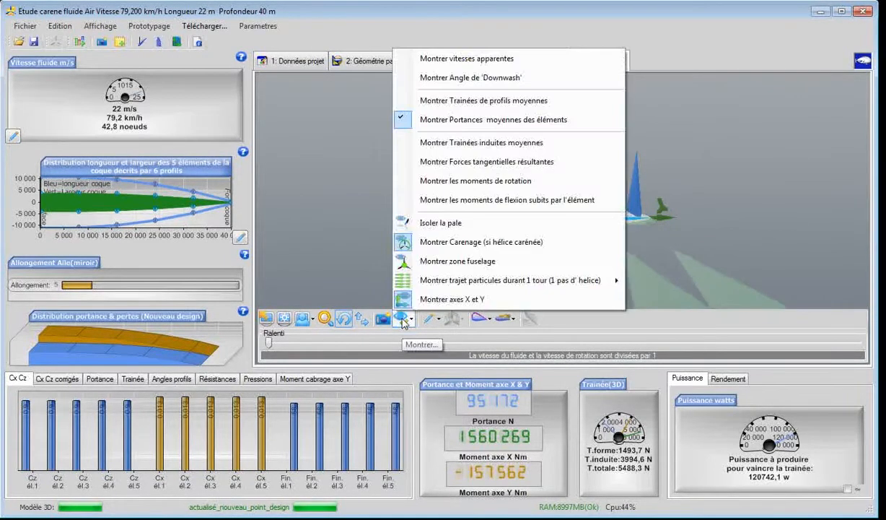
left_click(447, 124)
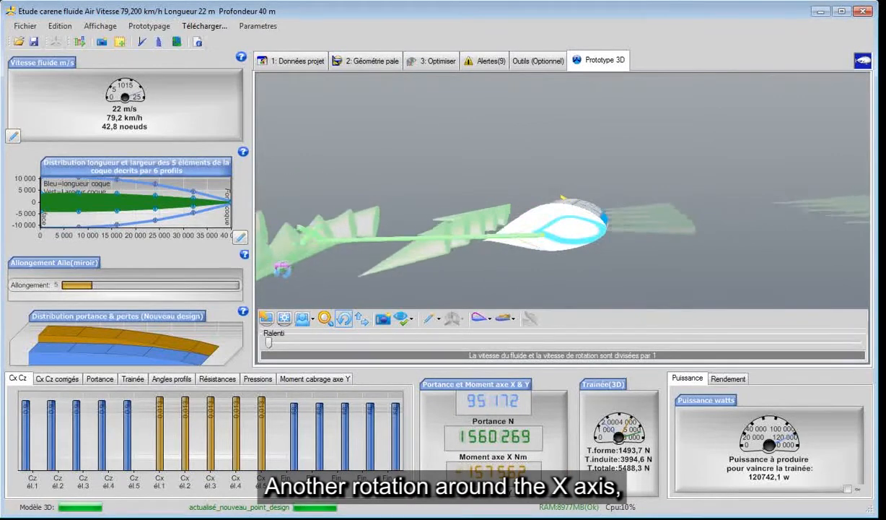
left_click_drag(314, 275, 681, 264)
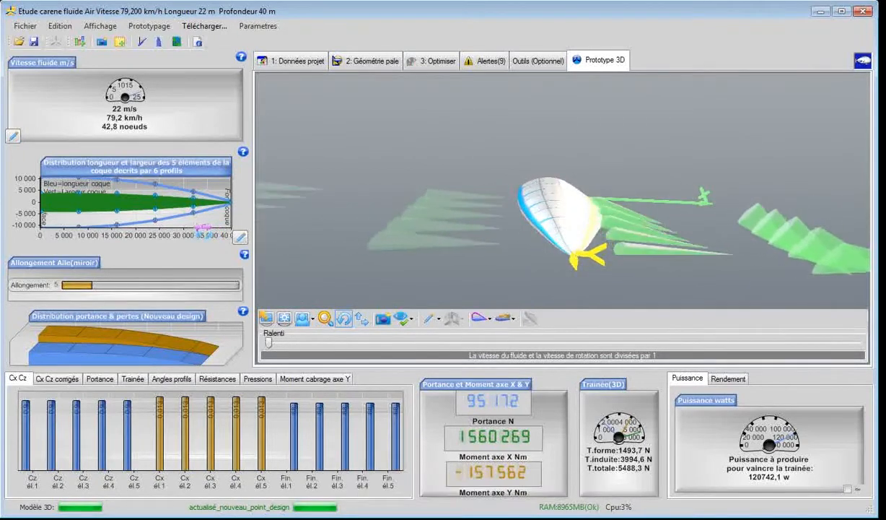
left_click(405, 318)
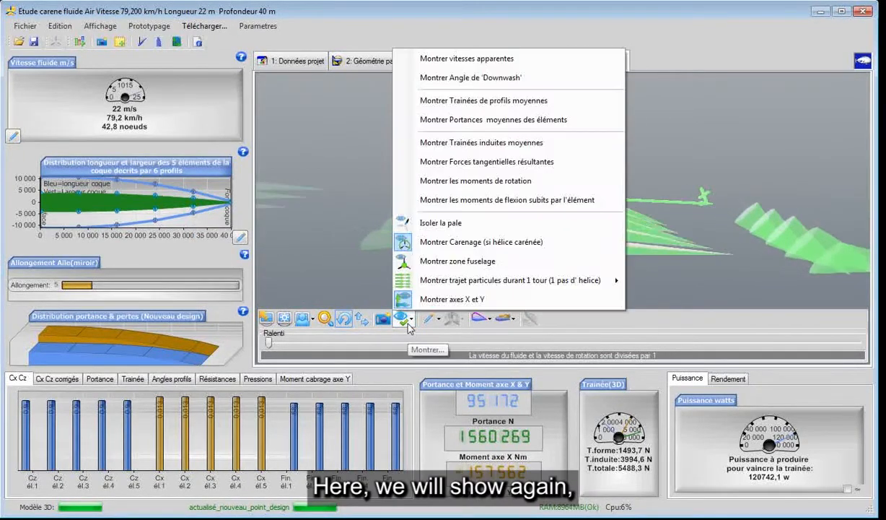
left_click(425, 120)
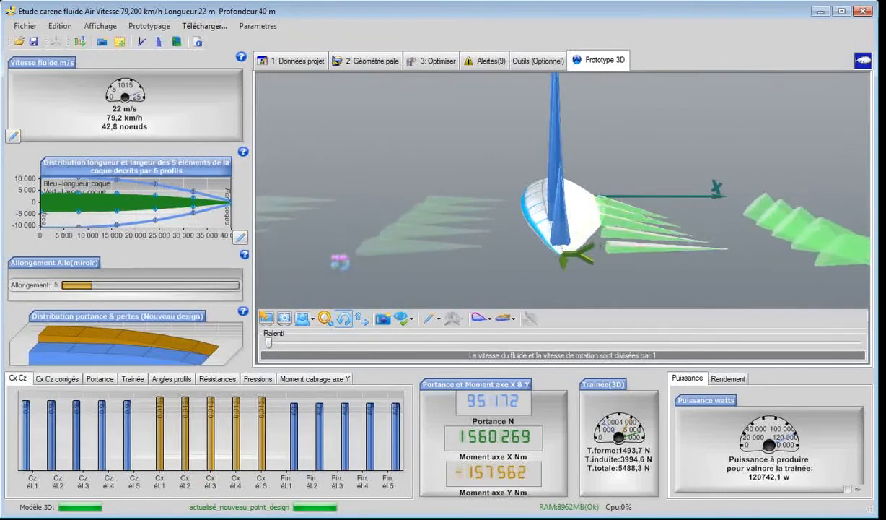
- Examine the element lift and Y-axis pitching moment charts, checking each element's centre of lift against the rotated 3D half-hull
left_click(113, 382)
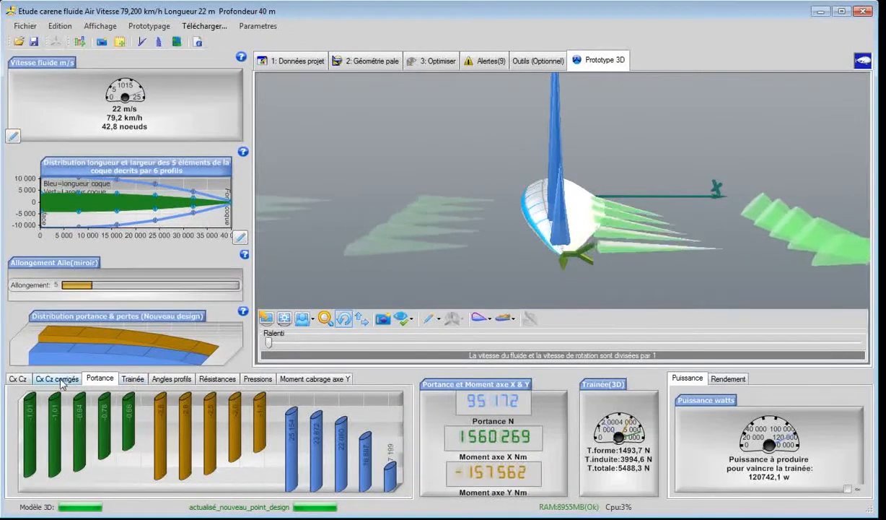
left_click(303, 380)
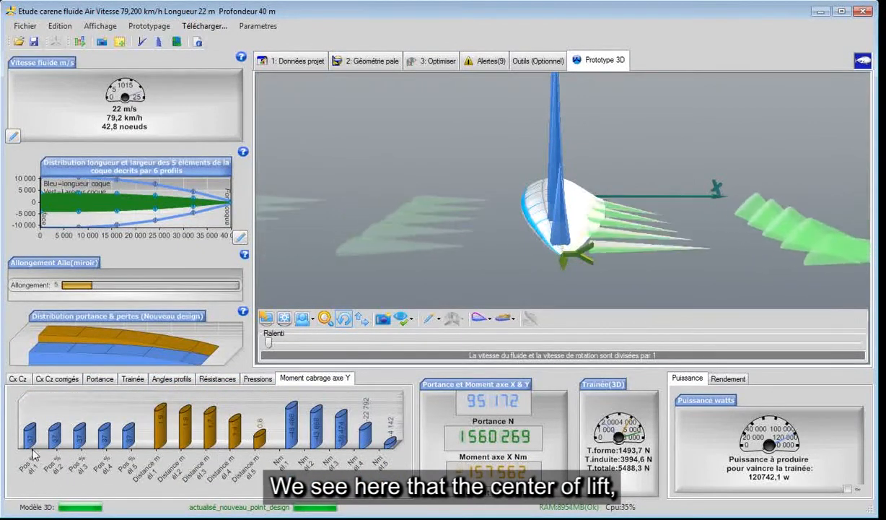
mouse_move(29, 448)
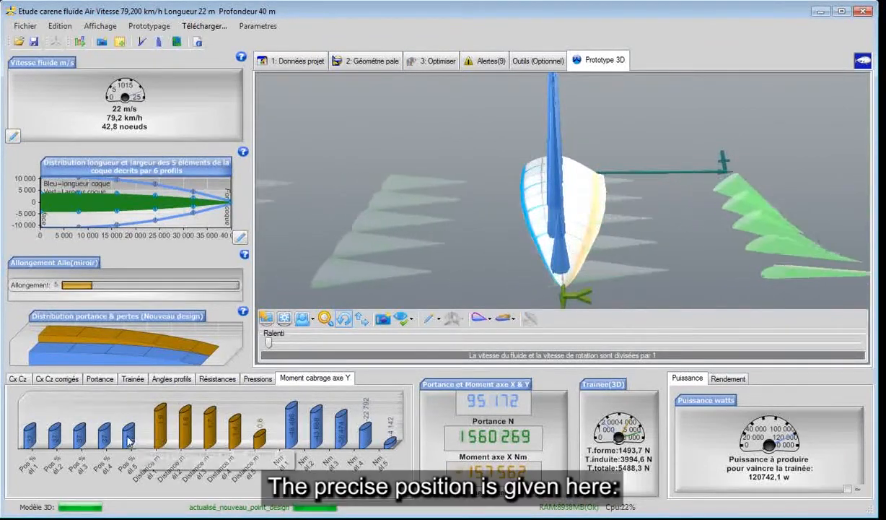
mouse_move(132, 446)
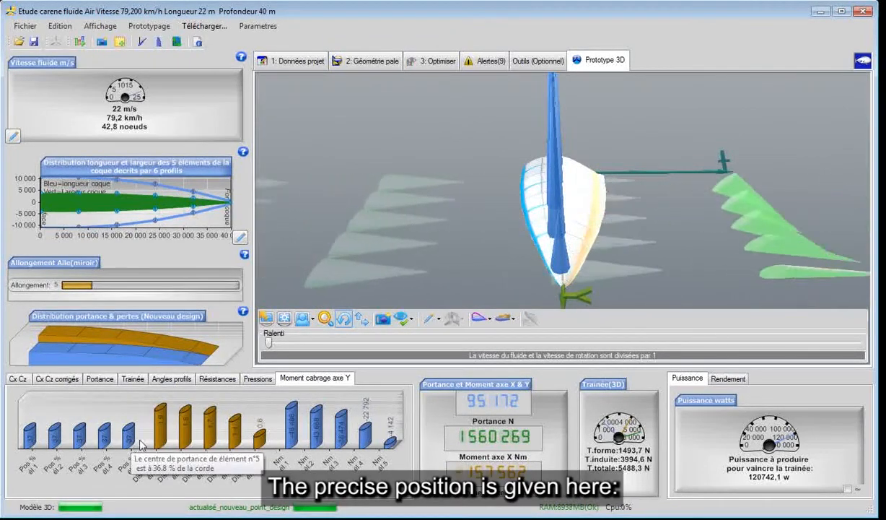
mouse_move(160, 444)
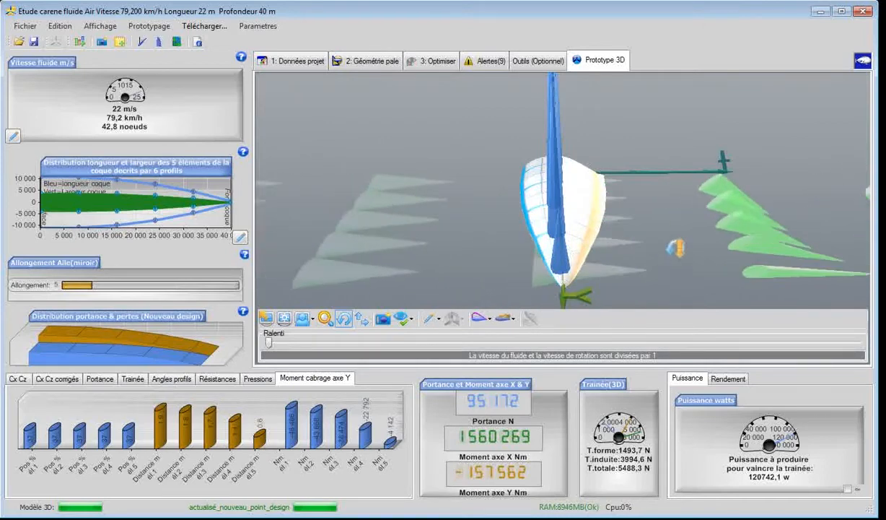
left_click_drag(676, 247, 642, 265)
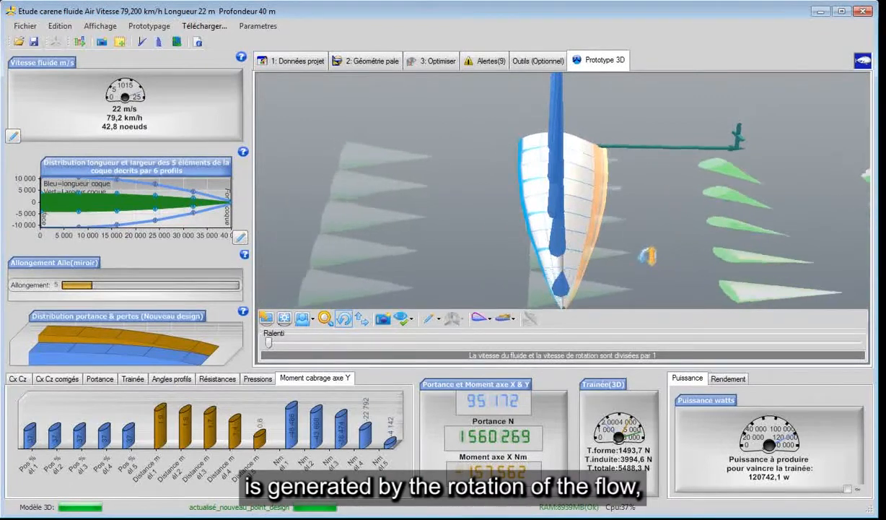
left_click_drag(647, 255, 644, 226)
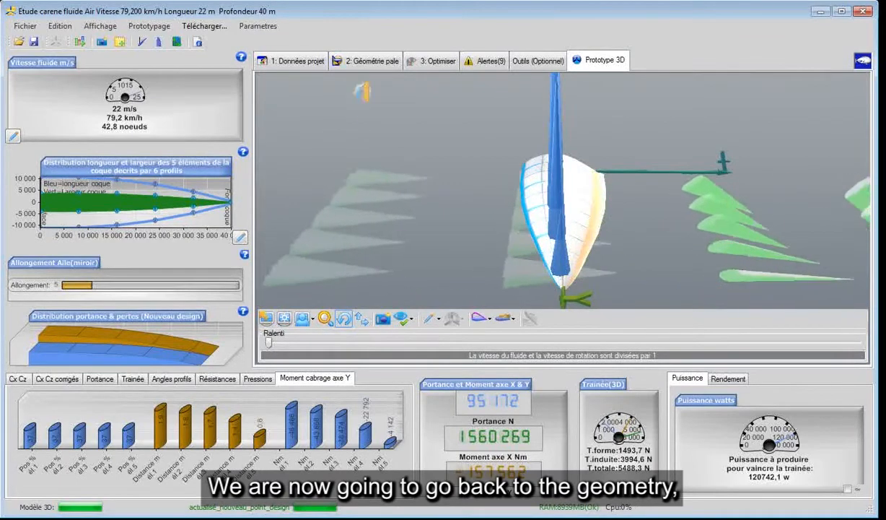
- Set the hull depth to 4000 mm and rebuild the half-hull
left_click(360, 61)
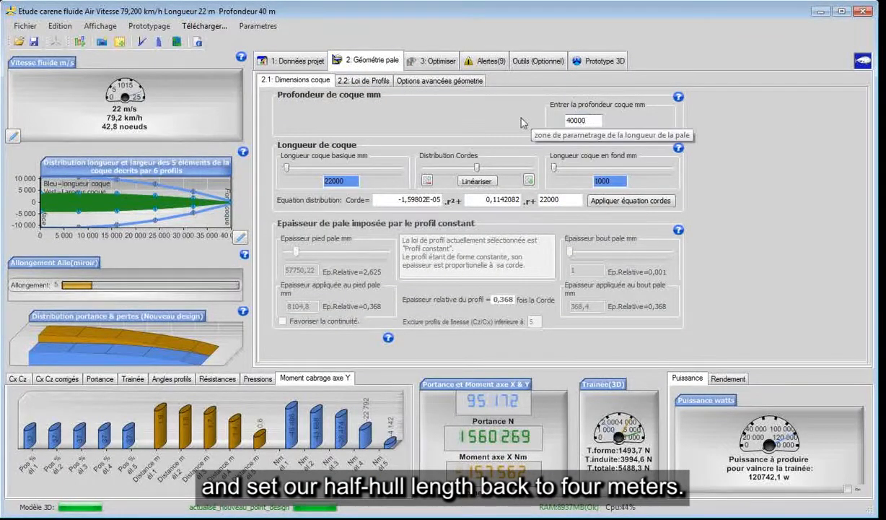
key("BackSpace")
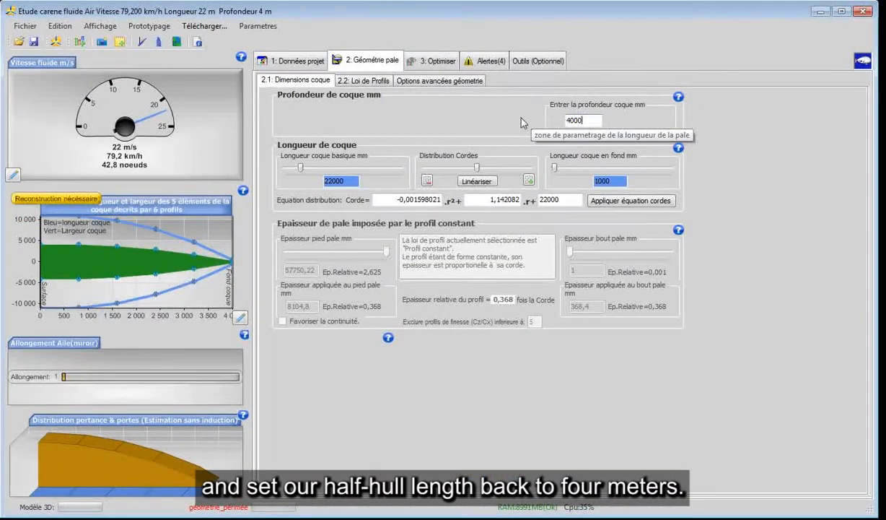
left_click(55, 42)
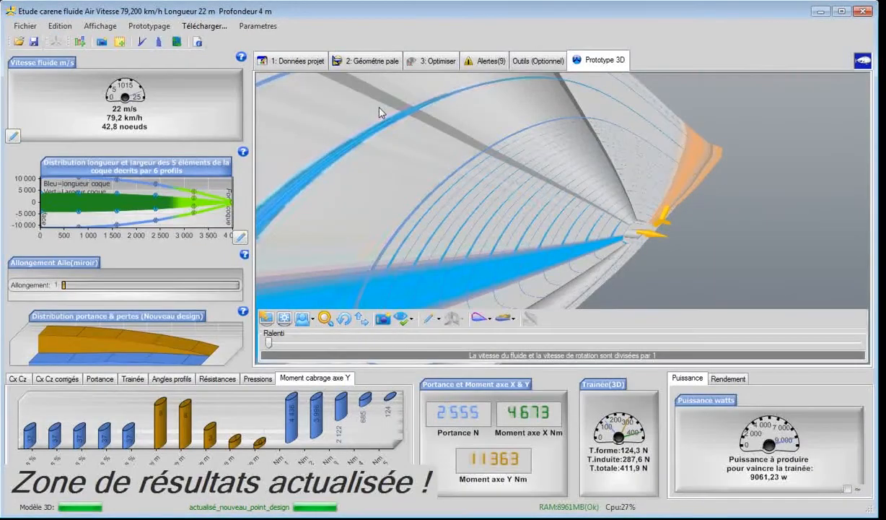
- Display the average lifts of the elements on the shortened half-hull and inspect their centres from several angles
scroll(571, 260, "down", 5)
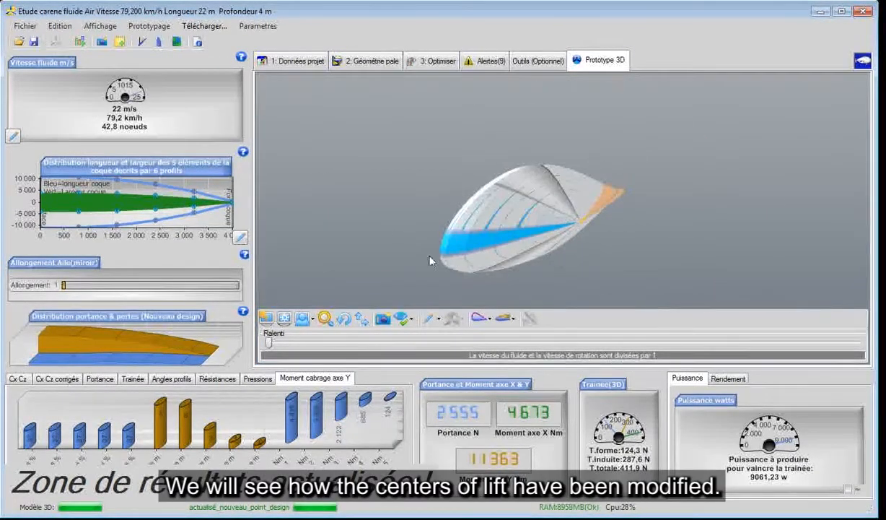
left_click(402, 319)
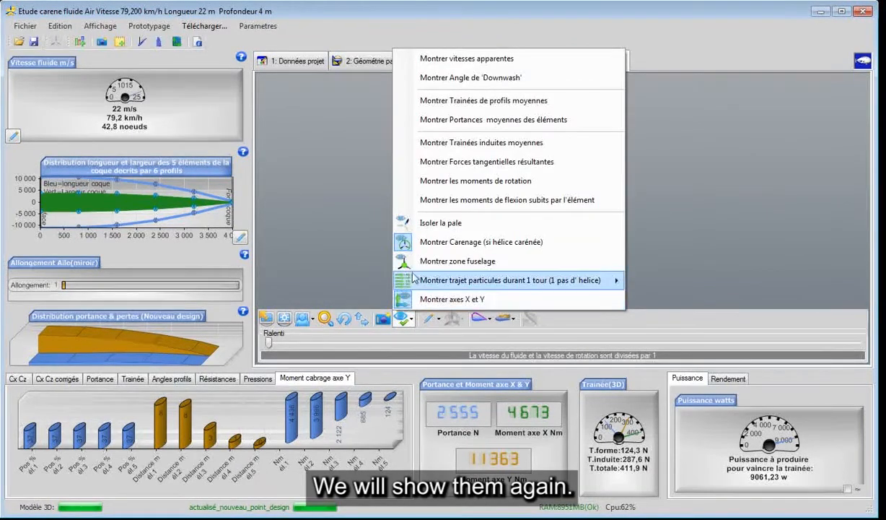
left_click(417, 120)
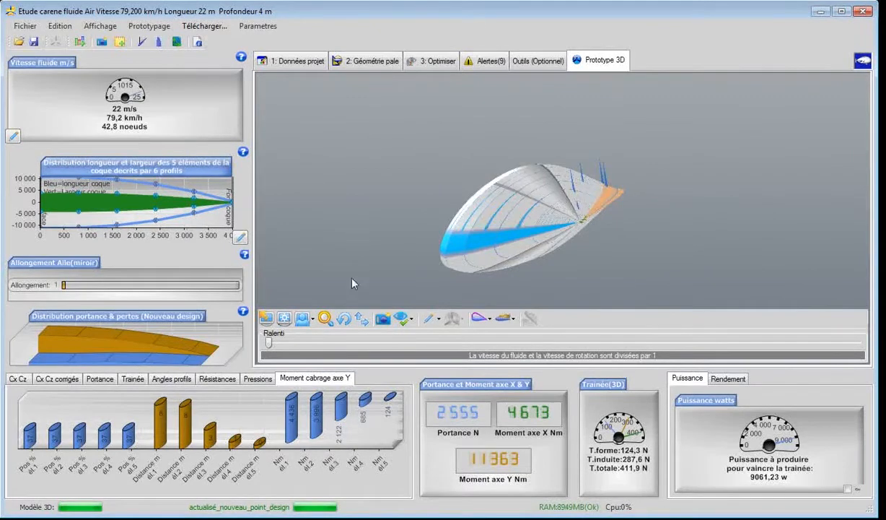
left_click(344, 318)
left_click_drag(347, 238, 370, 291)
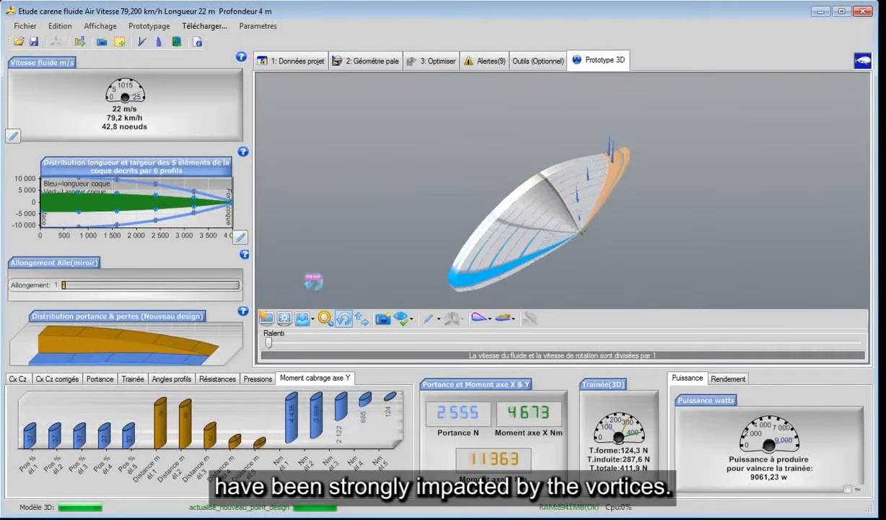
left_click_drag(313, 280, 269, 280)
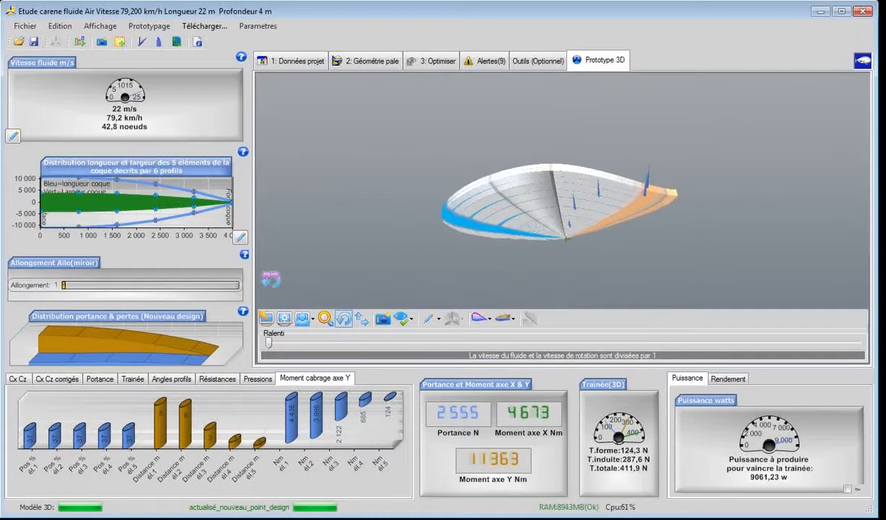
left_click_drag(577, 264, 562, 246)
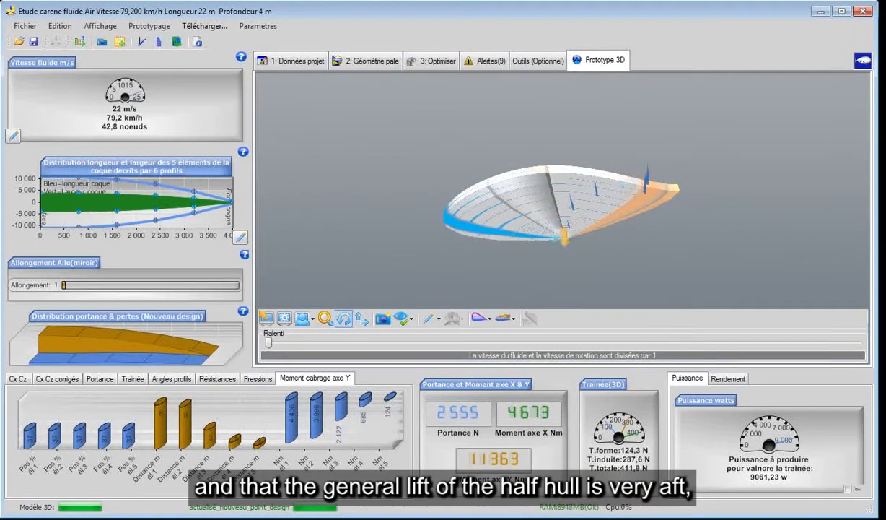
mouse_move(640, 182)
left_mouse_down()
mouse_move(649, 243)
mouse_move(641, 253)
mouse_move(649, 184)
left_mouse_up()
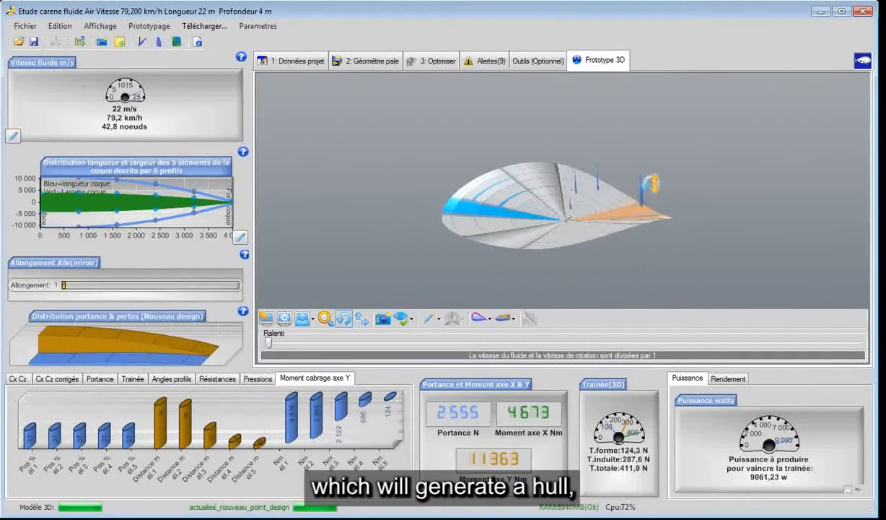
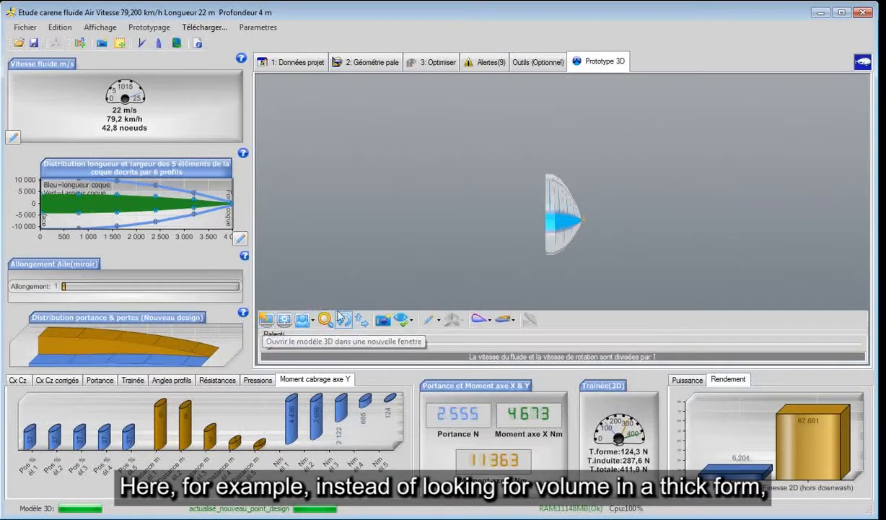
- Rotate the short half-hull in 3D to examine its thick shape from the front, side and end
left_click_drag(298, 252, 375, 253)
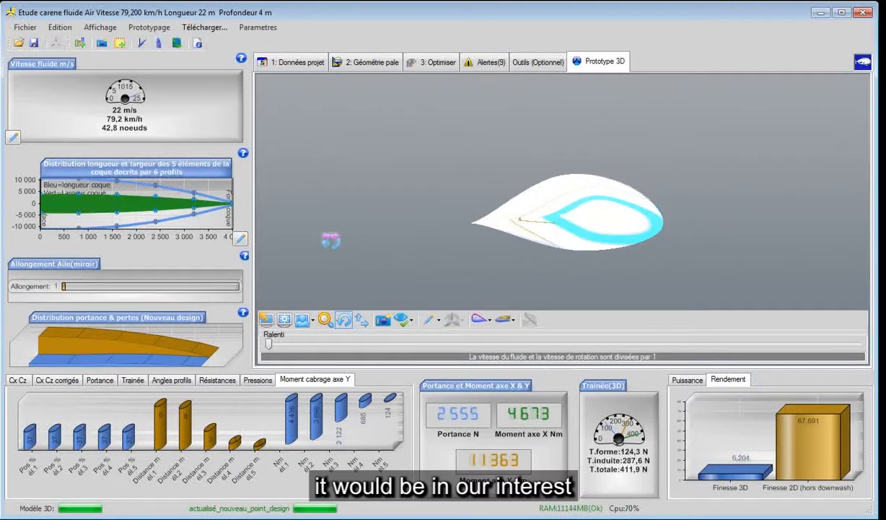
left_click_drag(326, 240, 254, 235)
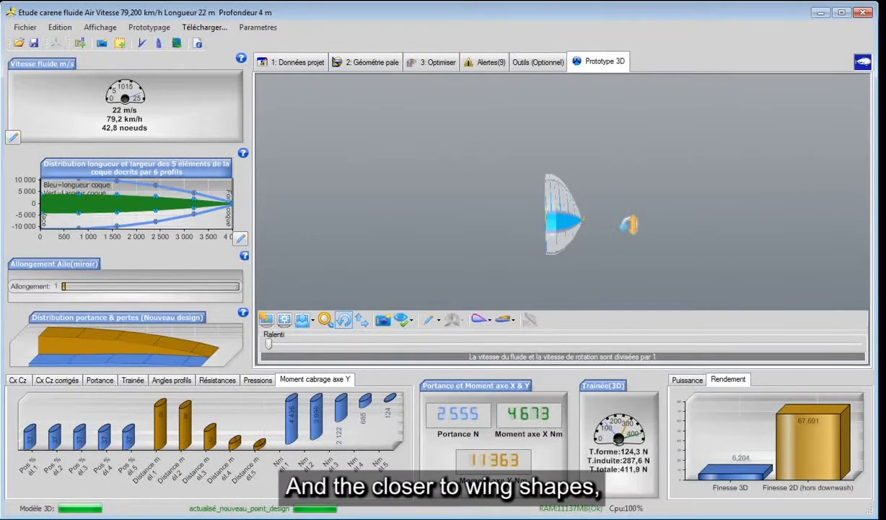
left_click_drag(627, 230, 605, 294)
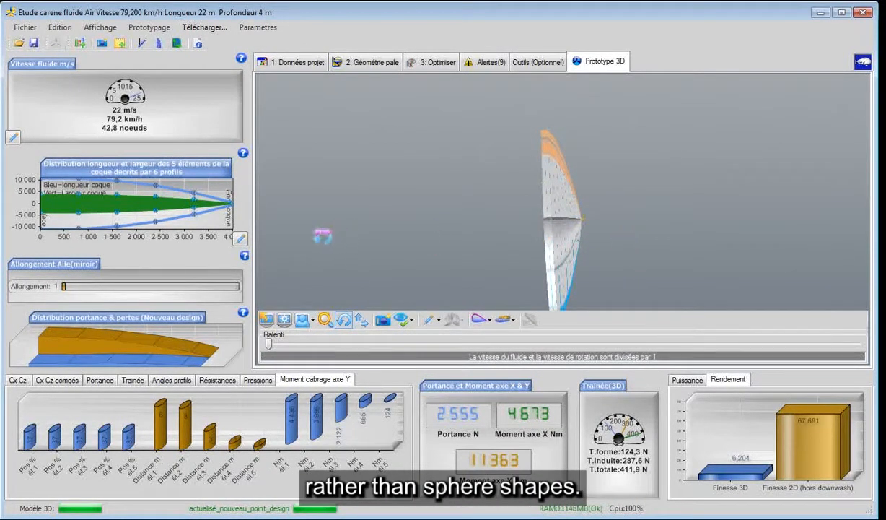
left_click_drag(322, 236, 318, 236)
left_click_drag(427, 263, 238, 202)
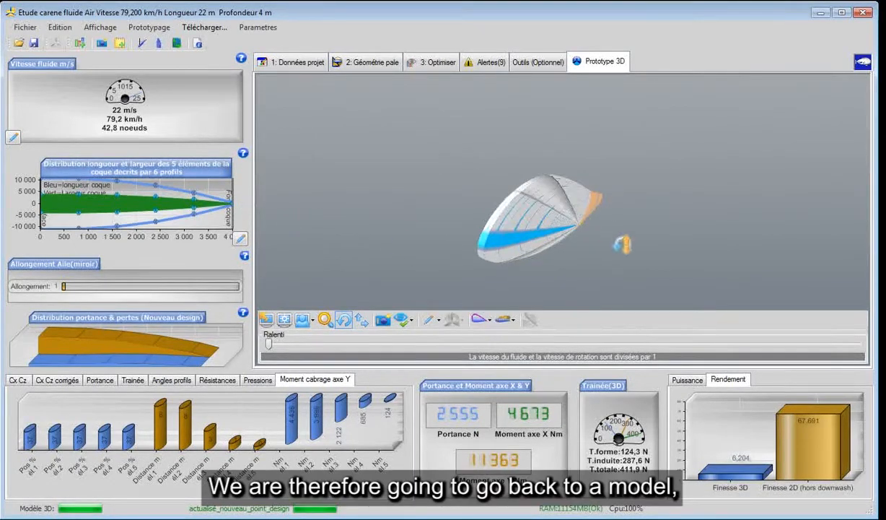
left_click_drag(622, 244, 628, 250)
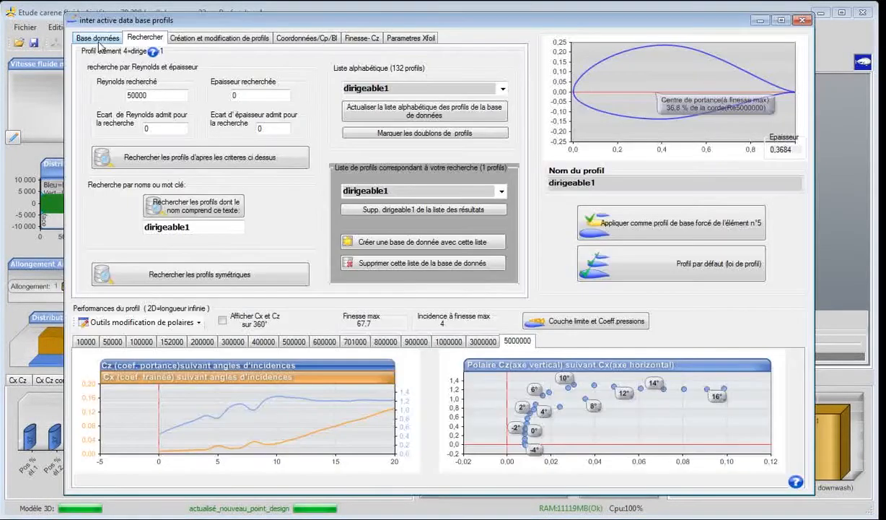
- Replace the dirigeable1 profile with a thinner one from the profile database and rebuild the half-hull
left_click(96, 39)
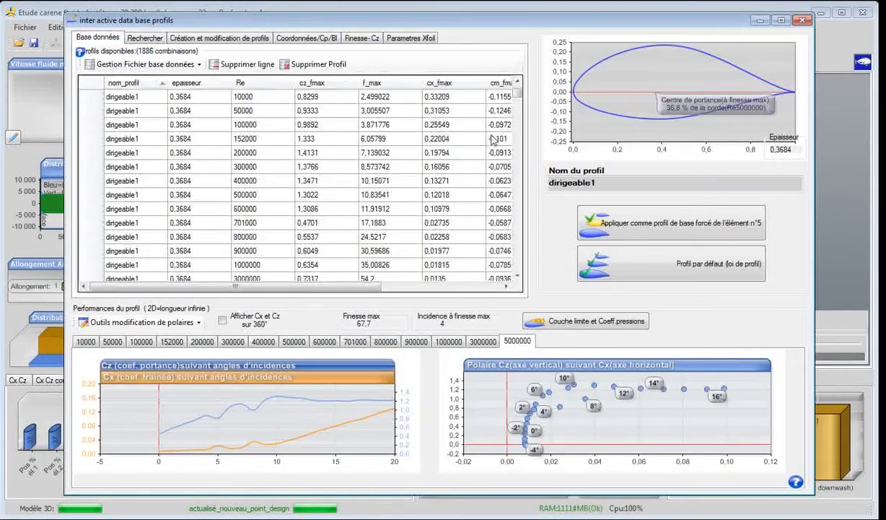
left_click_drag(517, 92, 517, 261)
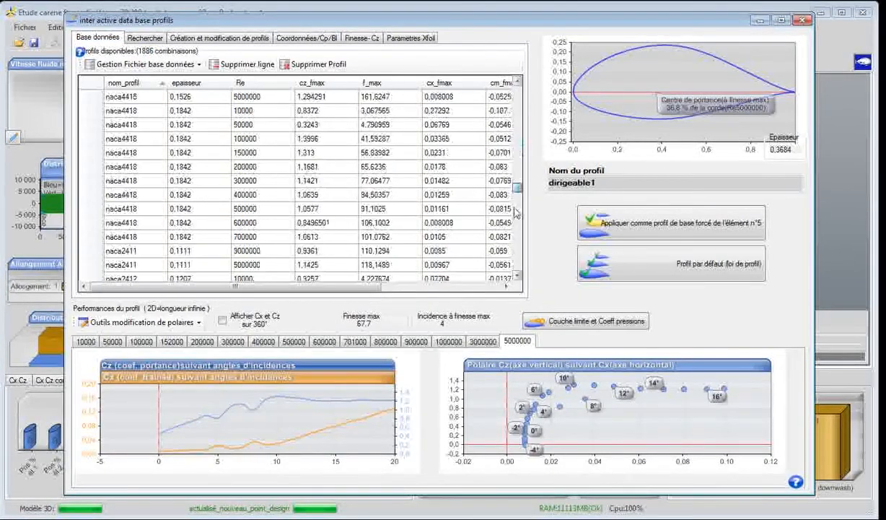
left_click(158, 190)
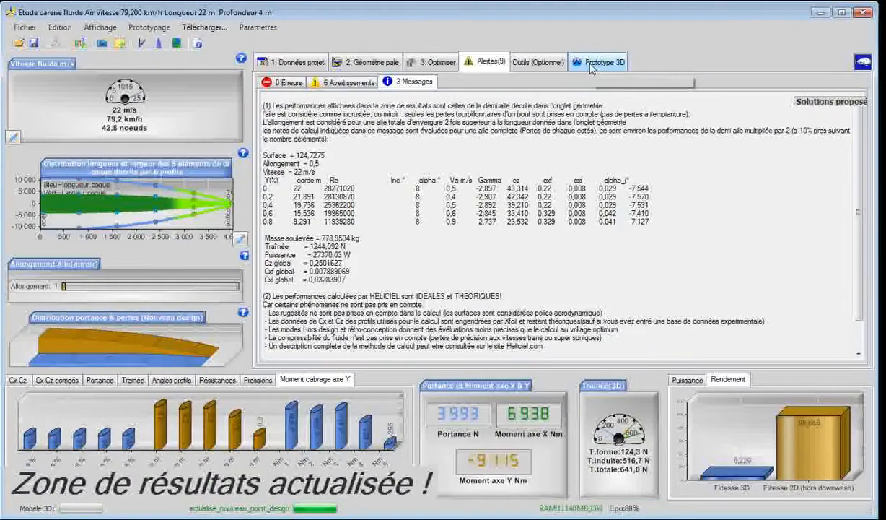
- Inspect the rebuilt thinner half-hull in the 3D prototype from several angles
left_click(599, 64)
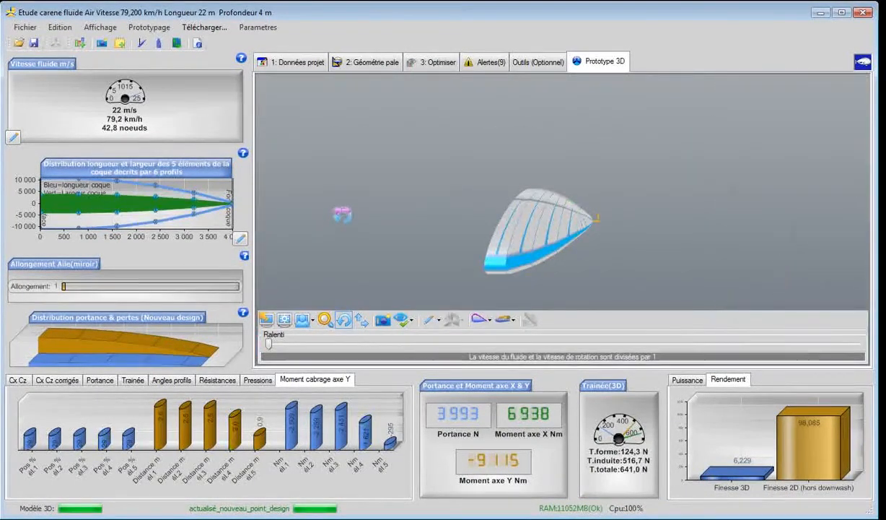
left_click_drag(341, 210, 430, 260)
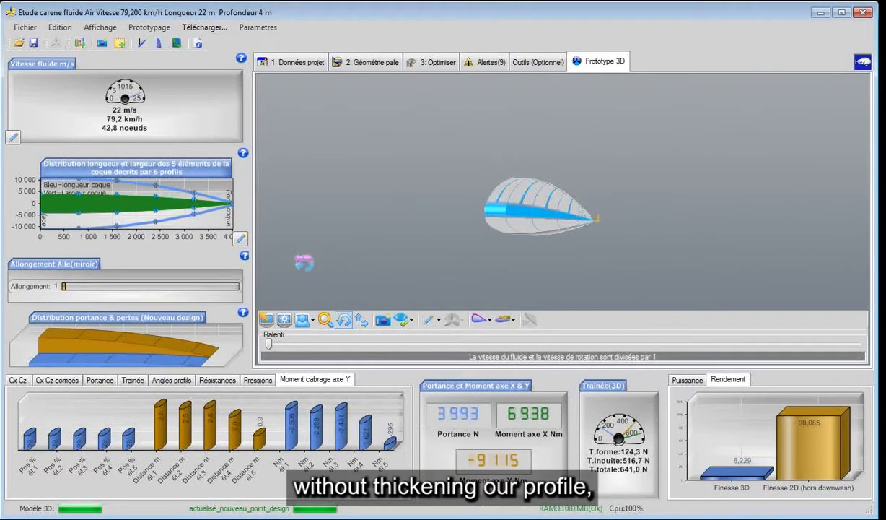
left_click_drag(310, 259, 344, 248)
left_click_drag(696, 249, 698, 261)
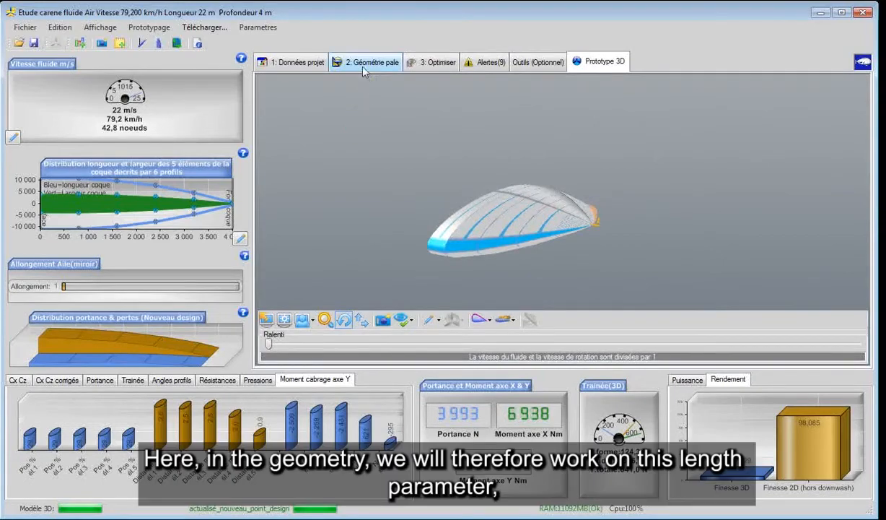
- Set the hull depth to 7000 mm in the hull dimensions and rebuild the half-hull
left_click(365, 63)
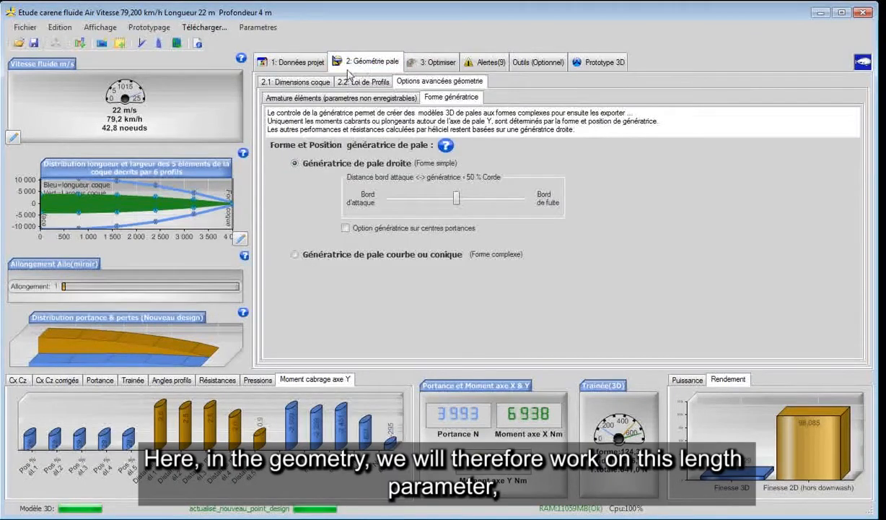
left_click(296, 81)
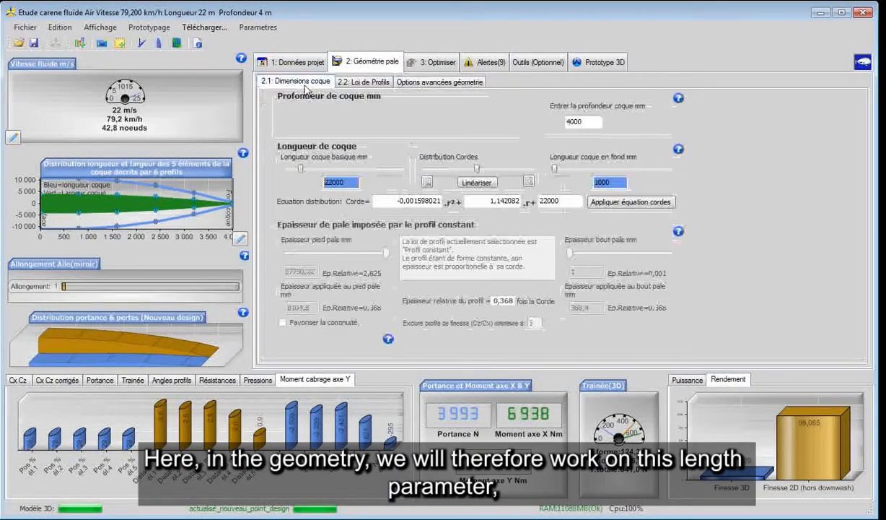
left_click(584, 124)
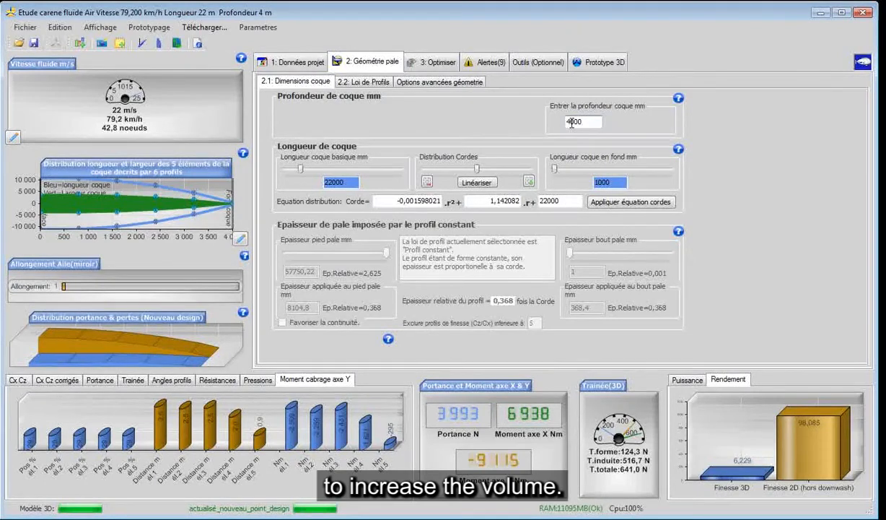
left_click_drag(571, 123, 549, 117)
type("5")
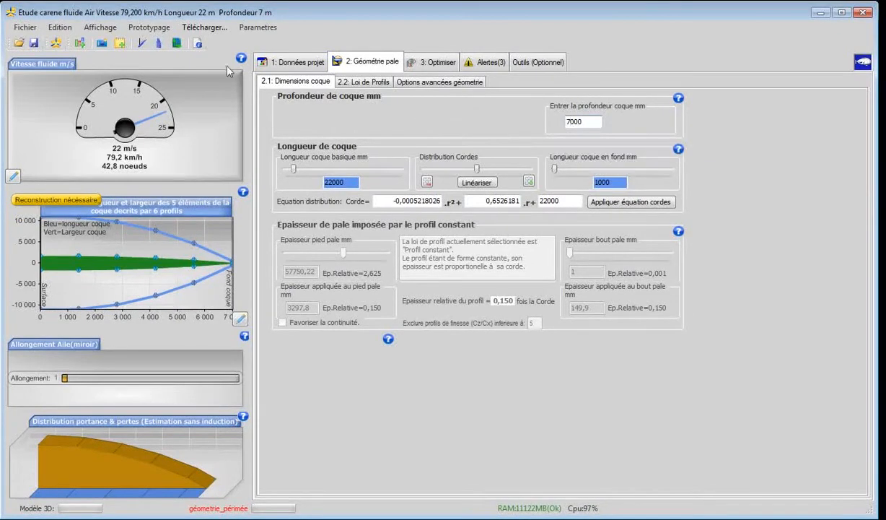
left_click(57, 42)
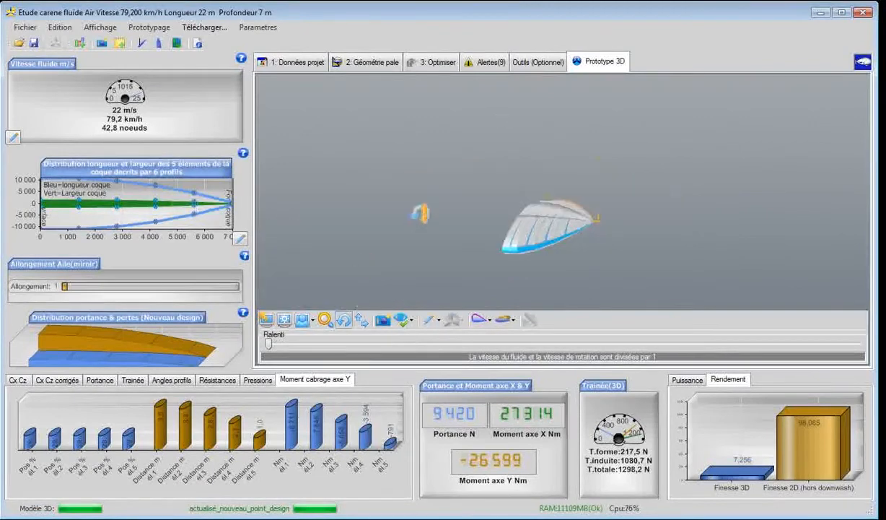
- Examine the rebuilt half-hull from several angles and compare its 2D and 3D lift-to-drag ratios in the efficiency chart
left_click_drag(430, 224, 383, 215)
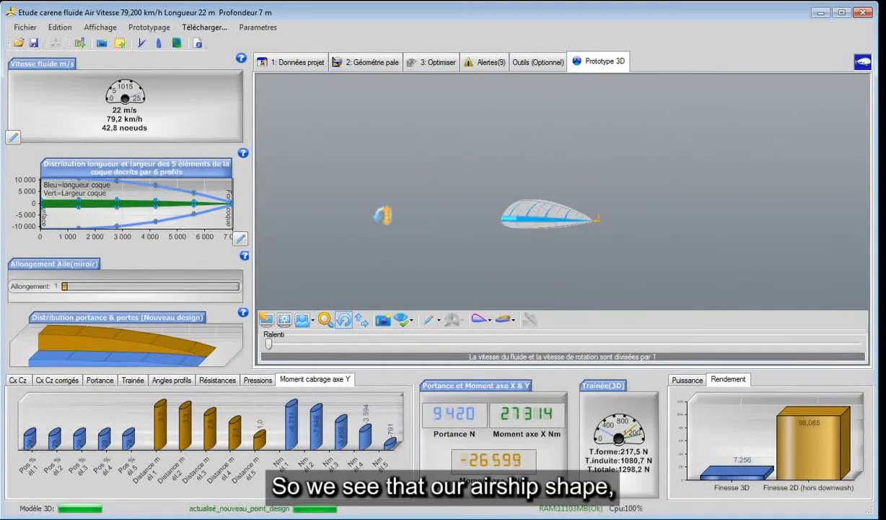
left_click_drag(313, 233, 374, 234)
left_click_drag(545, 257, 499, 261)
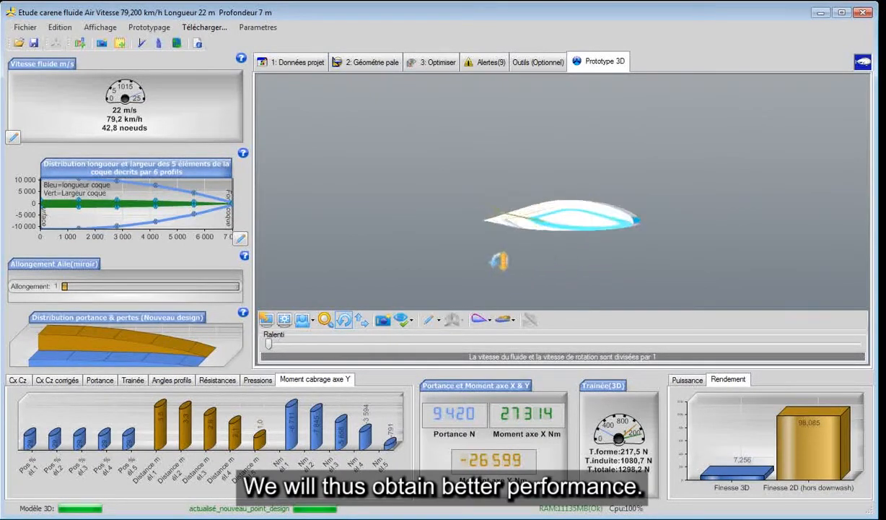
left_click_drag(352, 239, 563, 276)
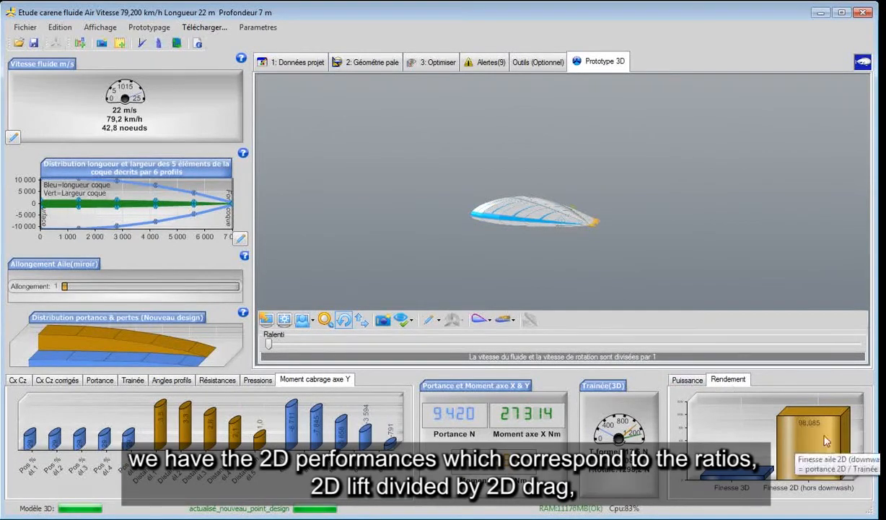
mouse_move(815, 449)
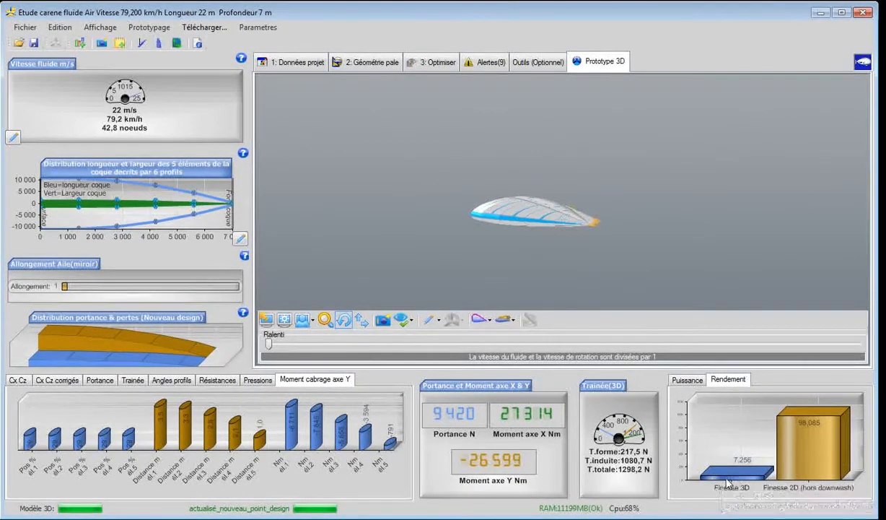
mouse_move(726, 483)
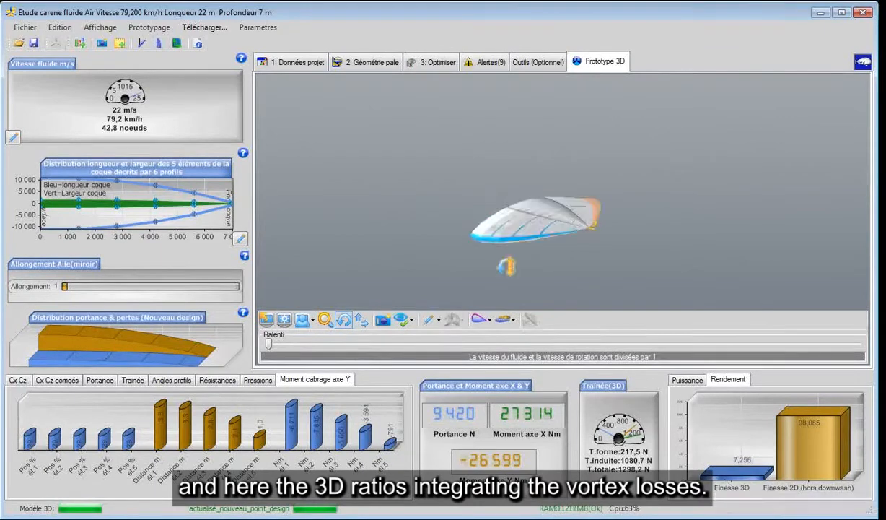
- Inspect the half-hull in side view at close range to see the incidence it is built with
left_click_drag(506, 265, 515, 249)
scroll(512, 248, "up", 5)
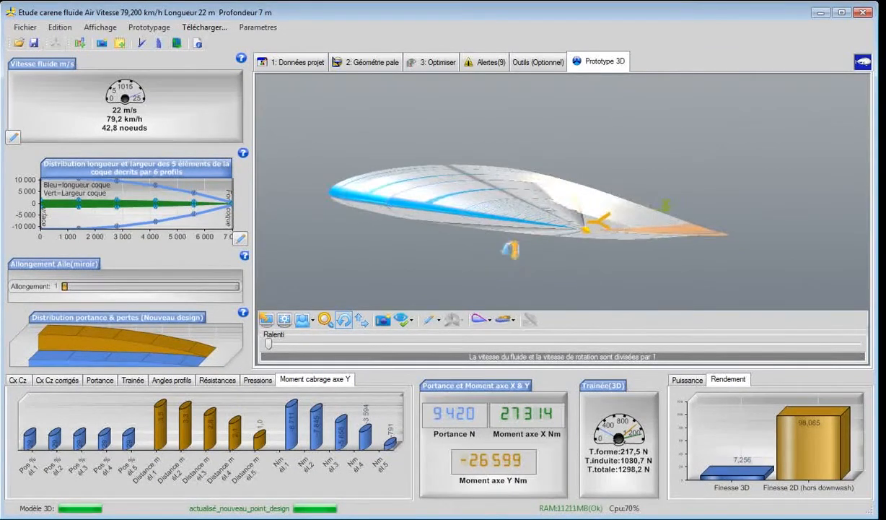
left_click_drag(380, 250, 324, 224)
scroll(606, 267, "up", 4)
scroll(606, 267, "down", 6)
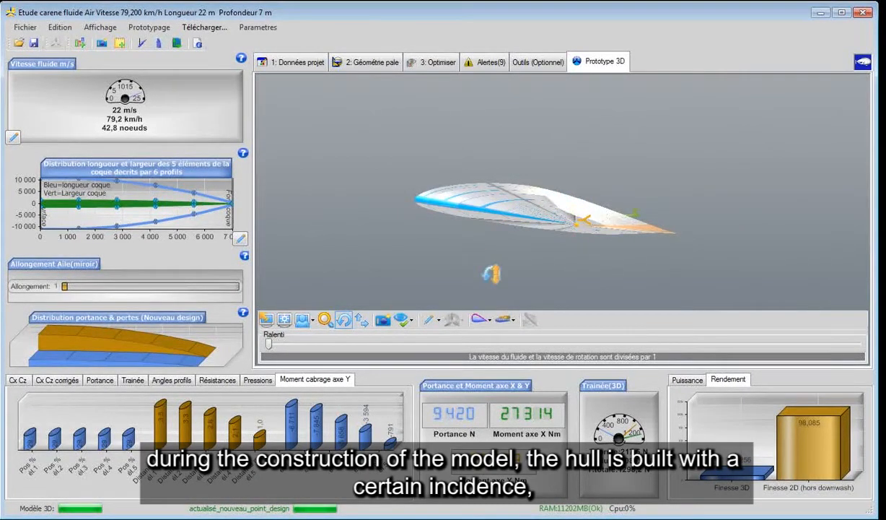
left_click_drag(531, 275, 531, 282)
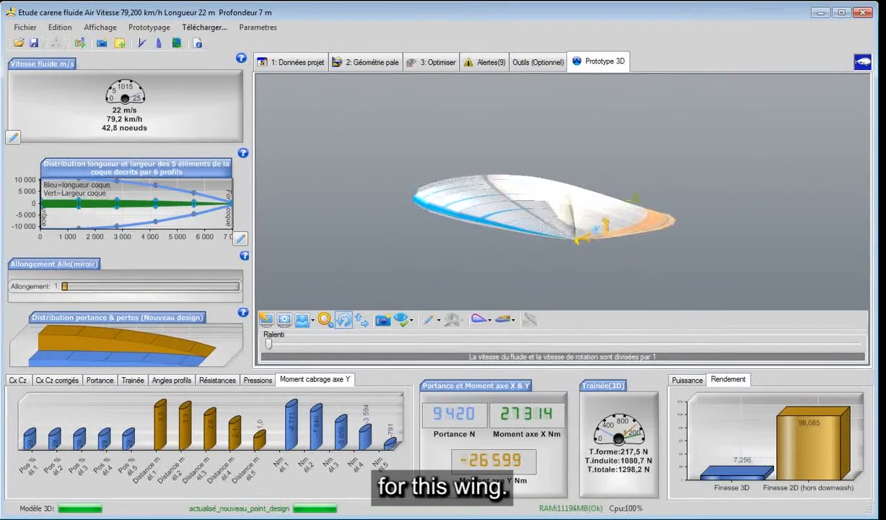
- Select hull elements 2 and 4 in the 3D prototype to read the incidences in their base and tip profile diagrams
scroll(576, 187, "up", 3)
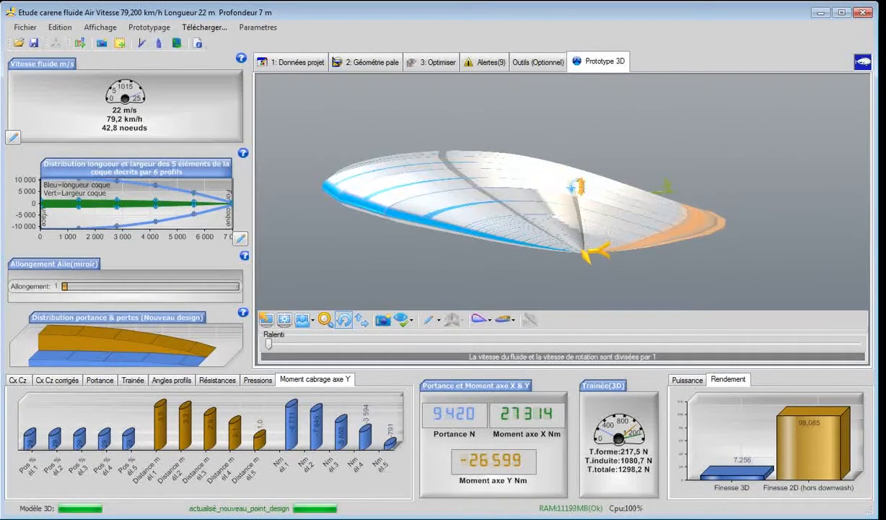
left_click(498, 177)
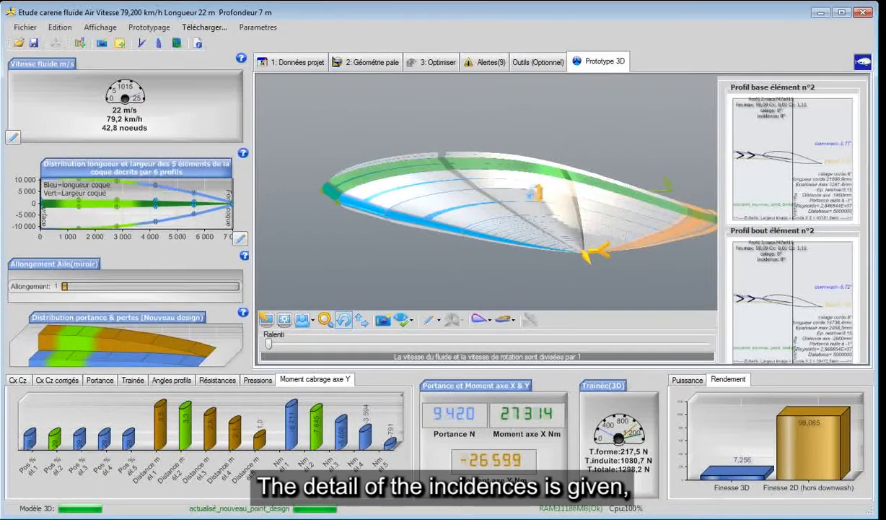
left_click(540, 211)
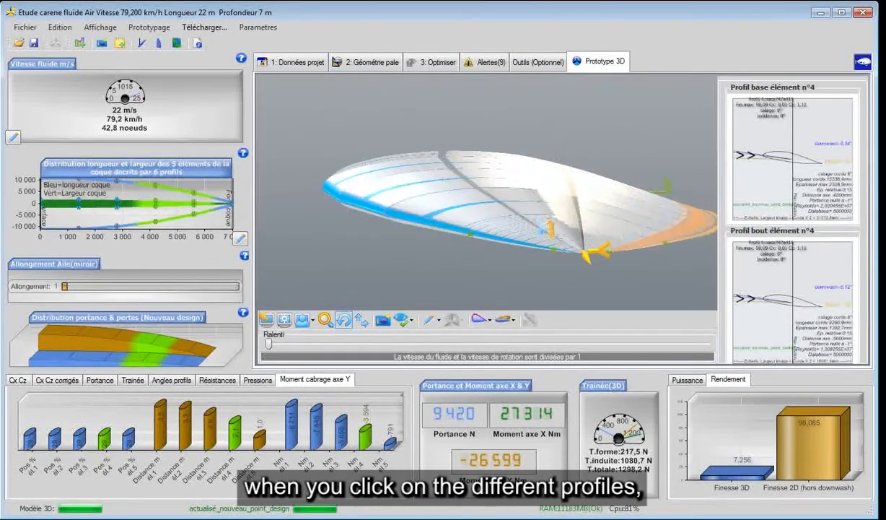
left_click(503, 168)
left_click(505, 171)
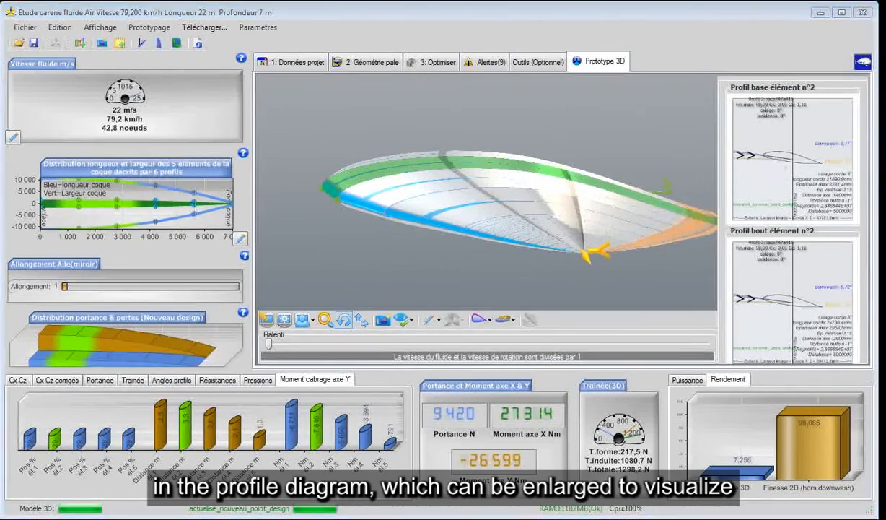
- Enlarge the element 2 profile diagram and review the incidence and downwash of every profile from root to tip
left_click_drag(0, 50, 600, 51)
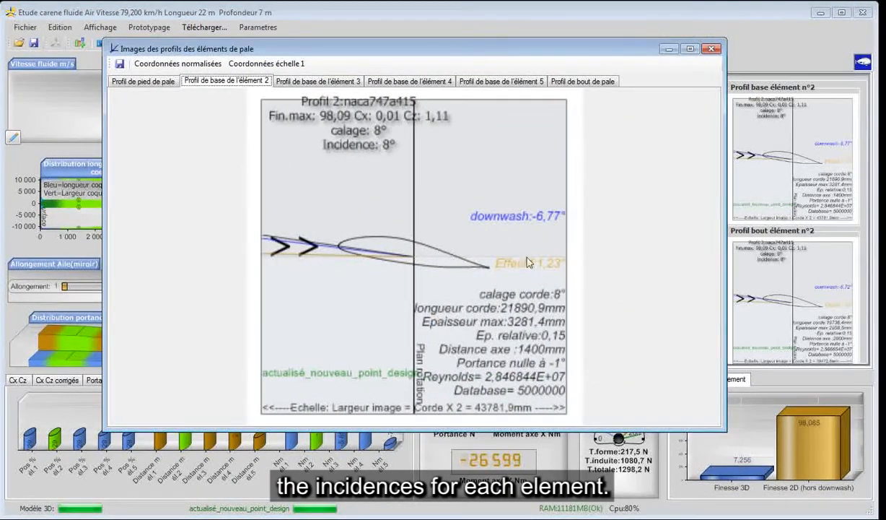
left_click(158, 84)
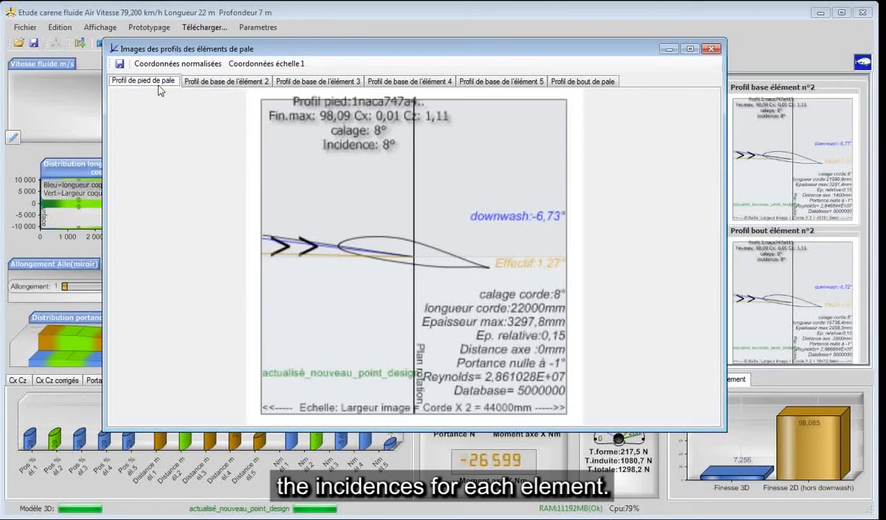
left_click(209, 85)
left_click(285, 84)
left_click(398, 83)
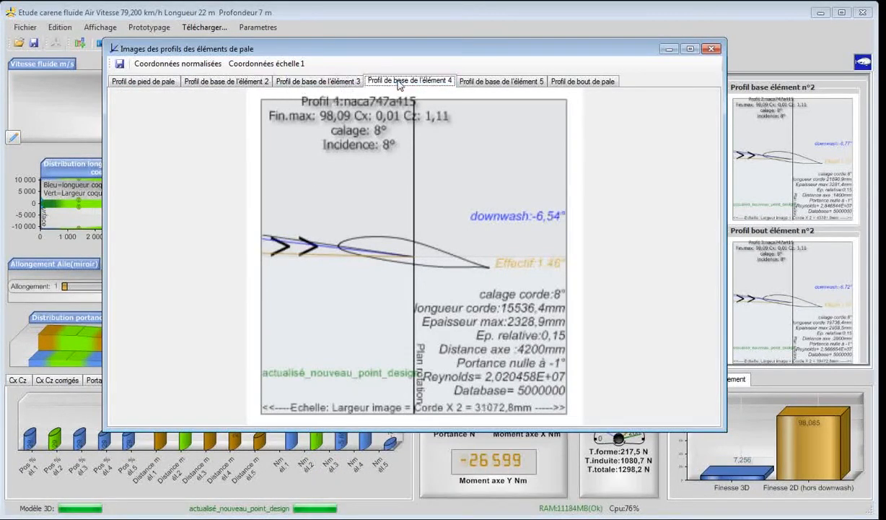
left_click(498, 81)
left_click(575, 85)
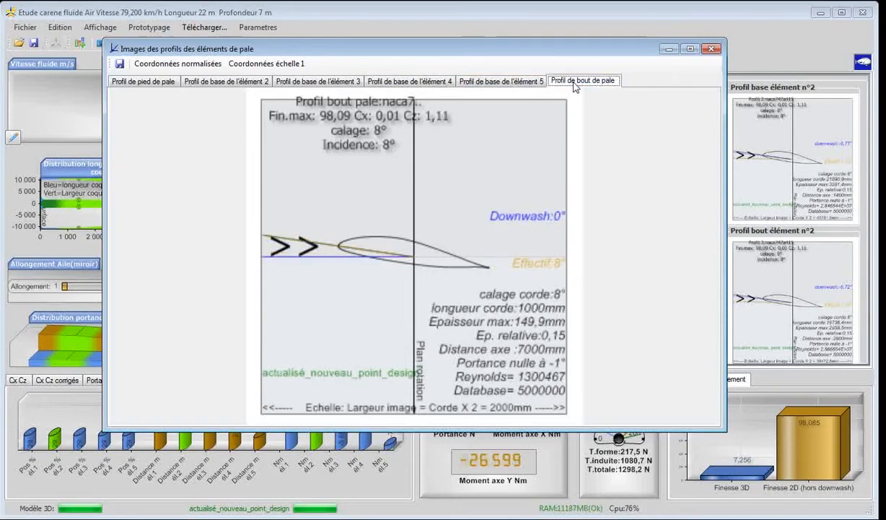
left_click(711, 50)
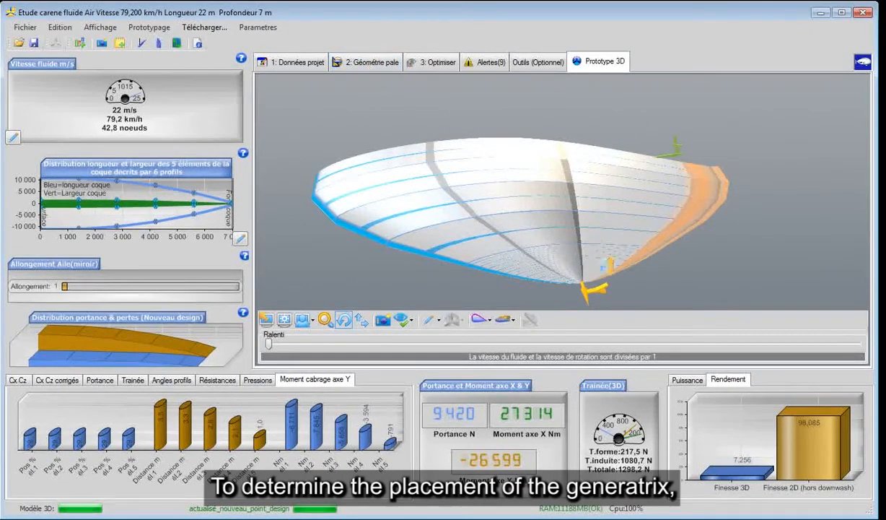
- Place the straight generatrix at 1% of the chord from the leading edge and rebuild the half-hull
left_click(361, 65)
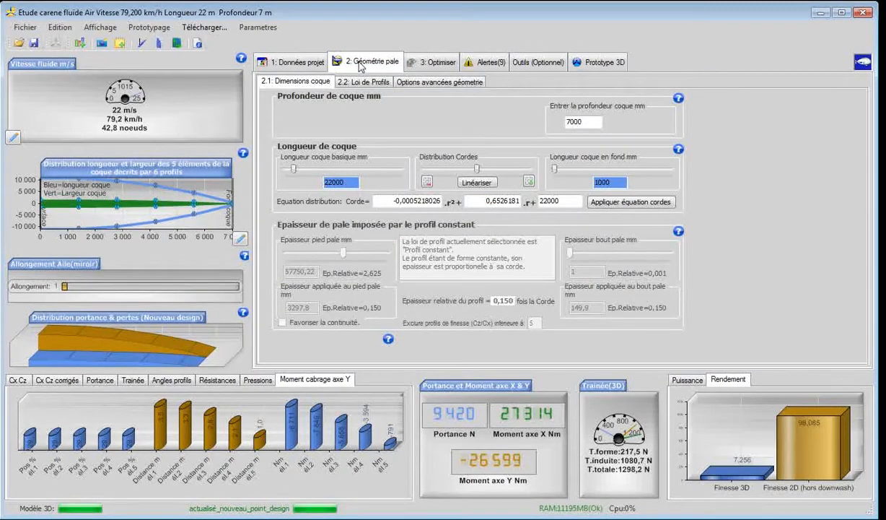
left_click(421, 84)
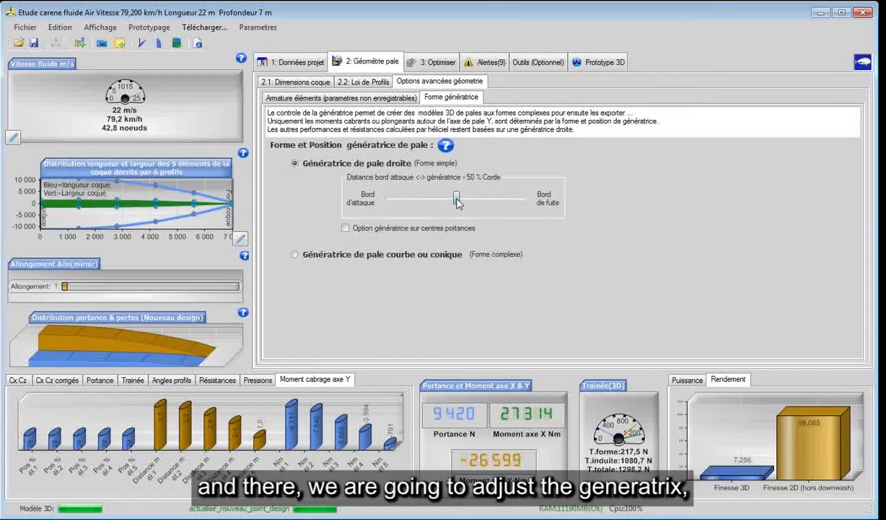
left_click_drag(456, 203, 386, 205)
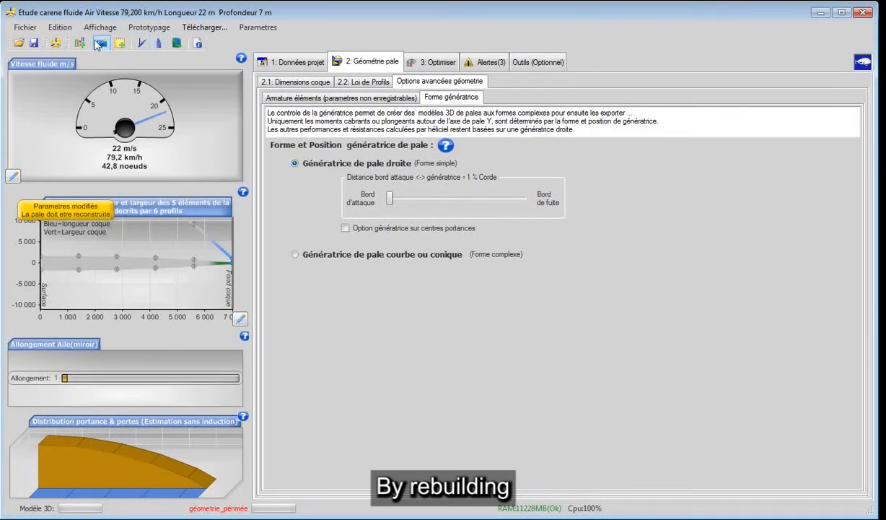
left_click(56, 43)
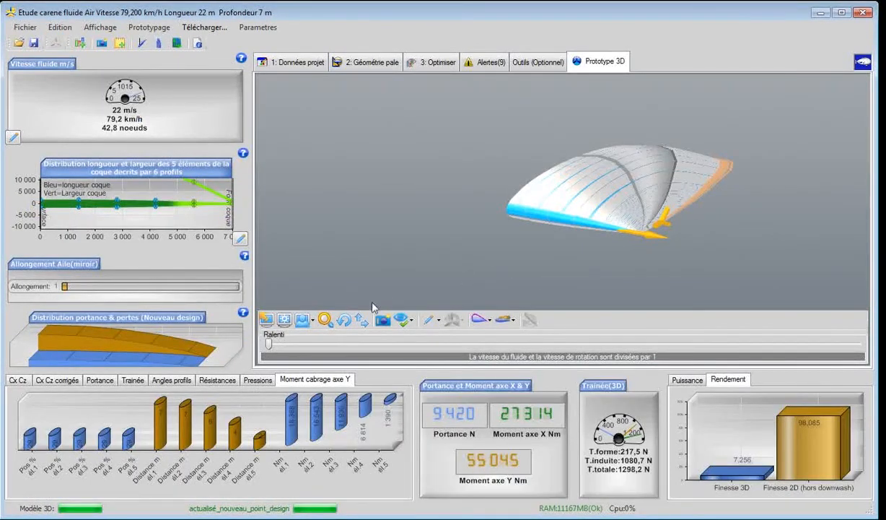
- Rotate the 3D prototype to examine the half-hull shape with its generatrix on the leading edge
left_click(343, 325)
mouse_move(566, 258)
left_mouse_down()
mouse_move(577, 298)
mouse_move(557, 245)
left_mouse_up()
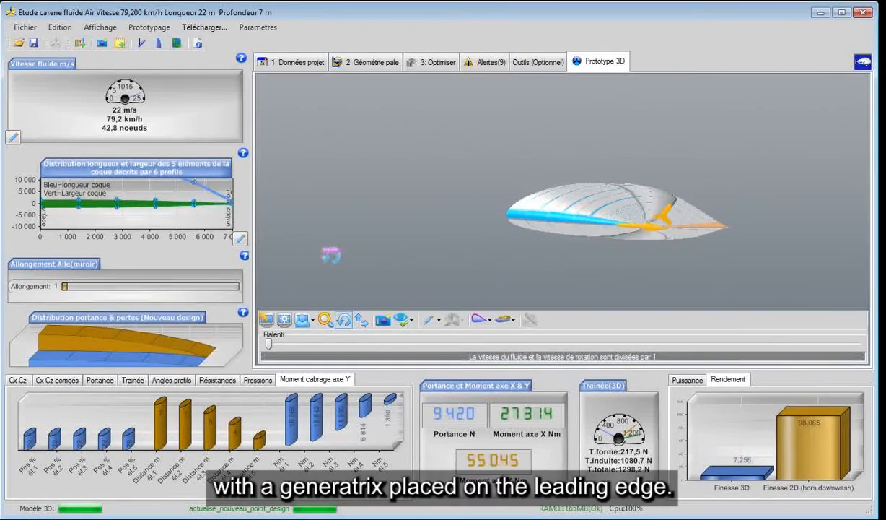
left_click_drag(319, 256, 269, 257)
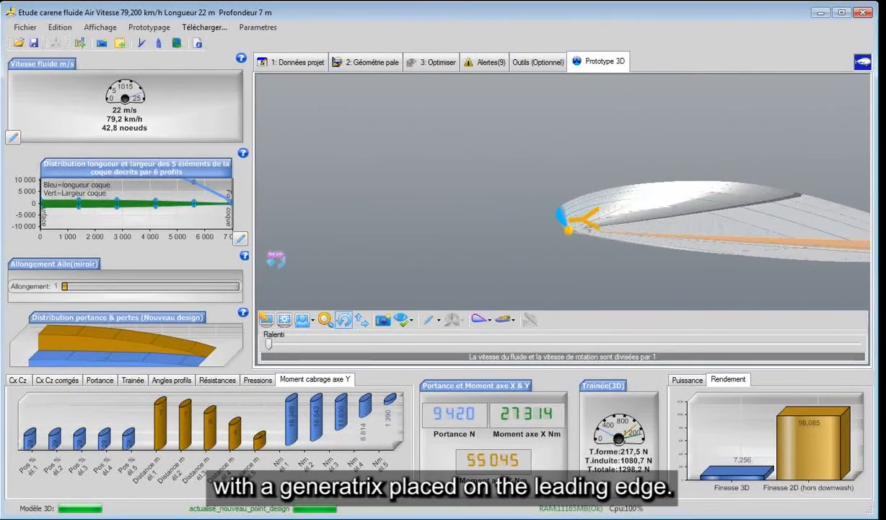
left_click_drag(648, 268, 506, 270)
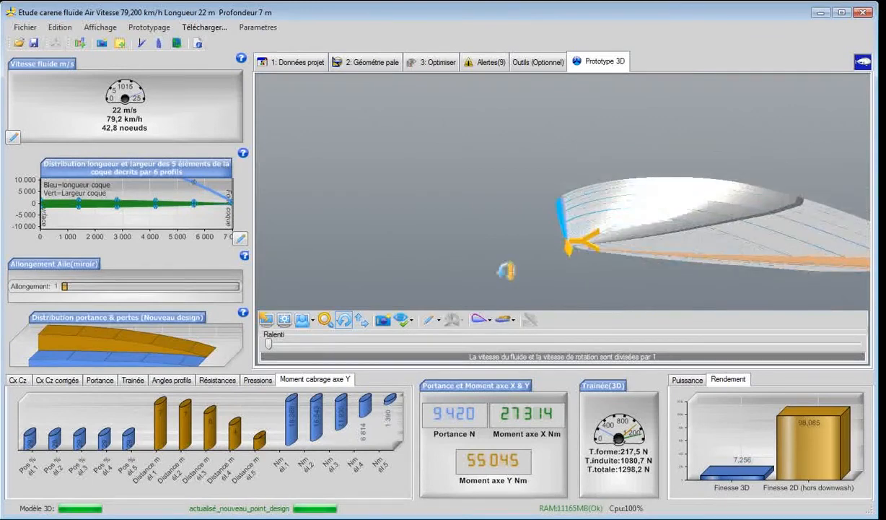
left_click_drag(316, 254, 375, 247)
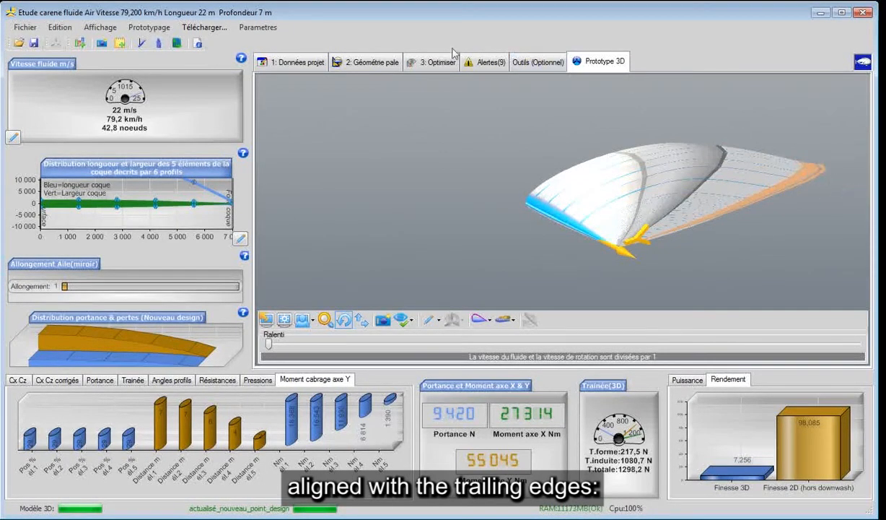
- Move the straight generatrix to the trailing edge and rebuild the half-hull
left_click(366, 62)
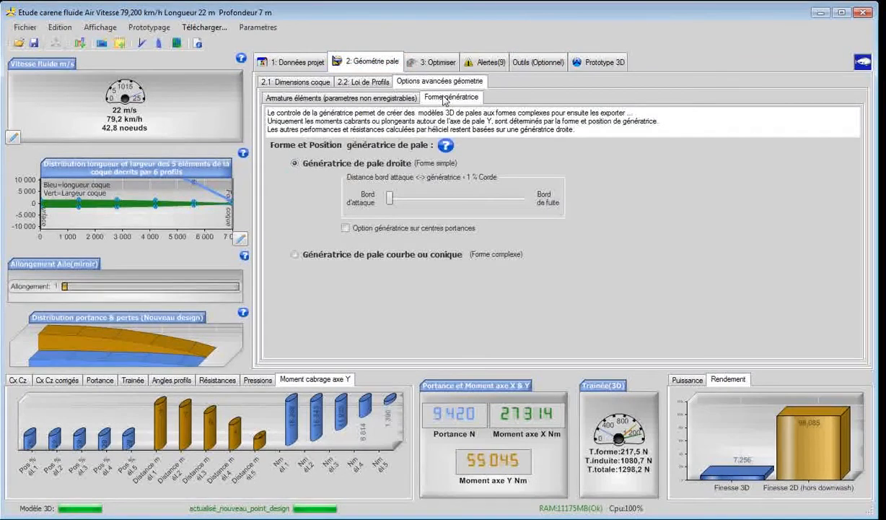
left_click_drag(390, 198, 482, 201)
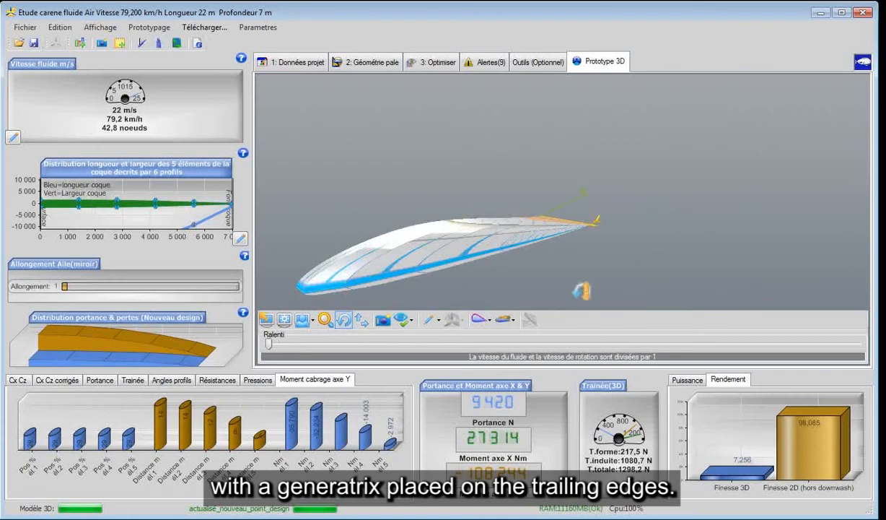
- Rotate the 3D prototype to examine the half-hull shape with its generatrix on the trailing edge
mouse_move(581, 291)
left_mouse_down()
mouse_move(593, 301)
mouse_move(593, 282)
left_mouse_up()
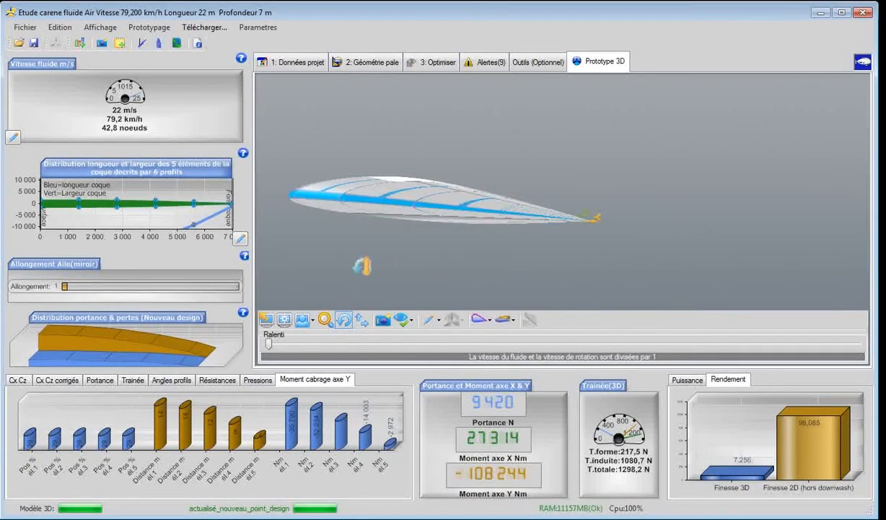
left_click_drag(363, 265, 683, 236)
mouse_move(353, 152)
left_mouse_down()
mouse_move(363, 175)
mouse_move(352, 186)
mouse_move(339, 131)
mouse_move(347, 142)
left_mouse_up()
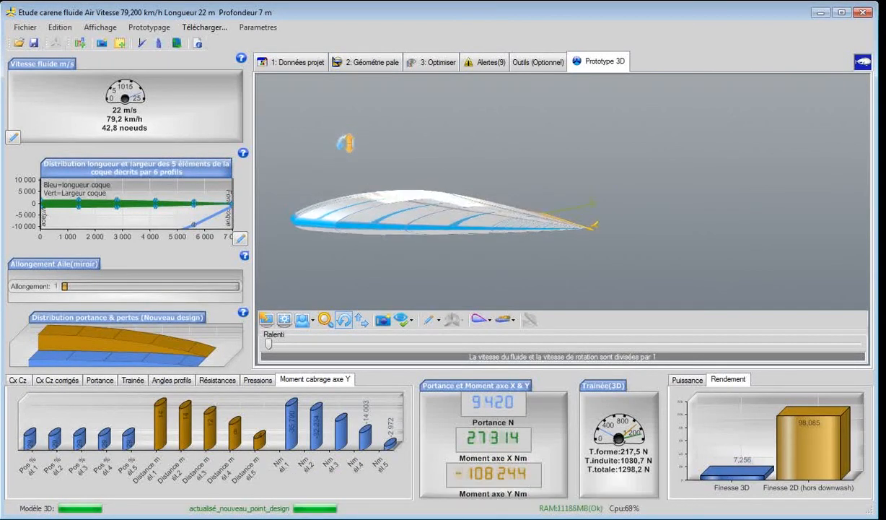
left_click_drag(458, 262, 484, 292)
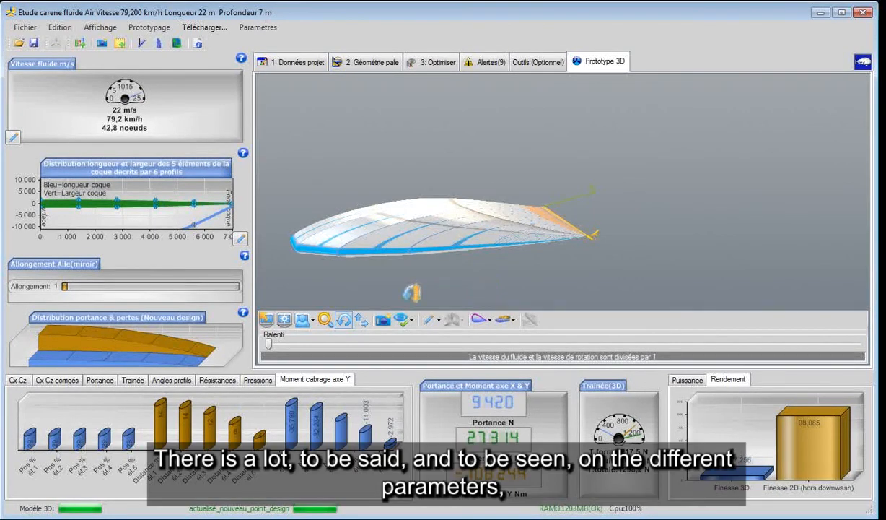
left_click_drag(412, 292, 477, 237)
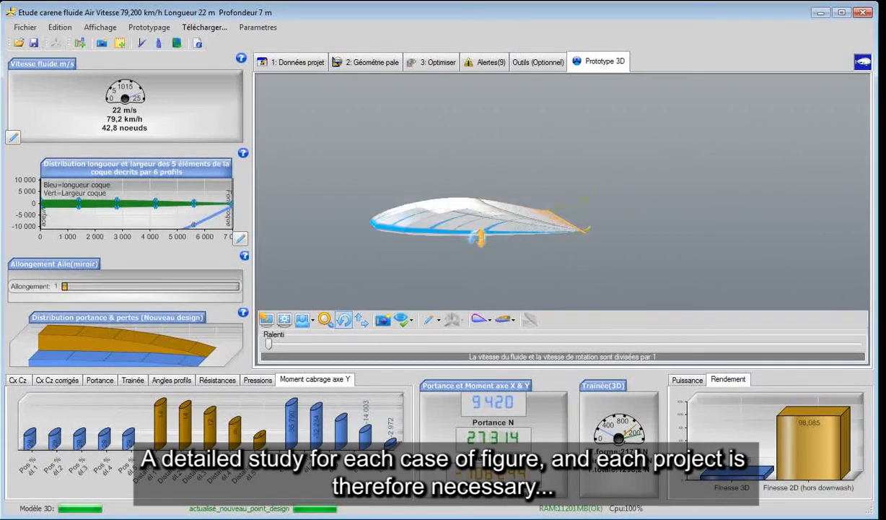